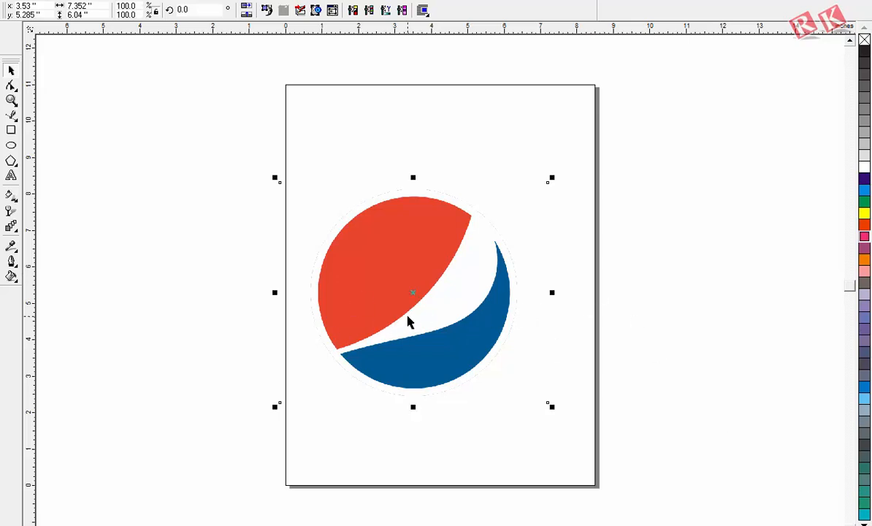
# Delete the globe artwork from the page, switch to the web browser and search Google Images for "Pepsi logo".
pyautogui.press('Delete')
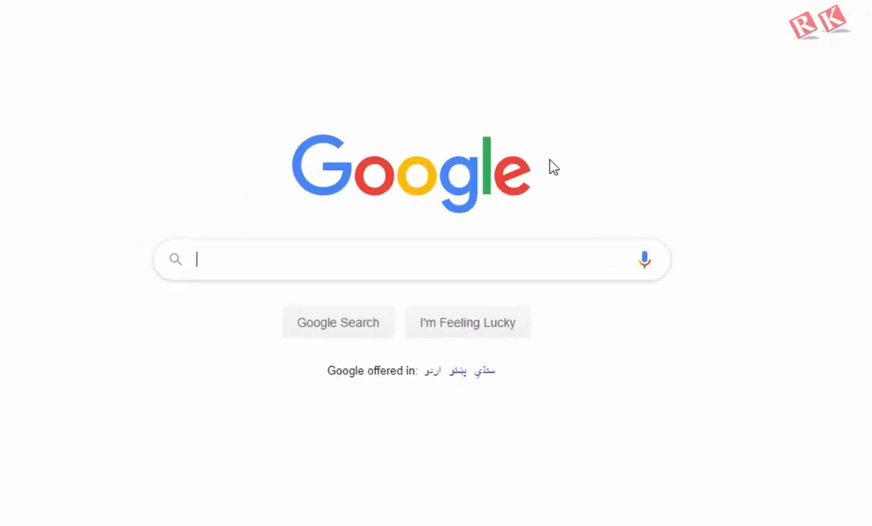
pyautogui.write('Pepsi lo')
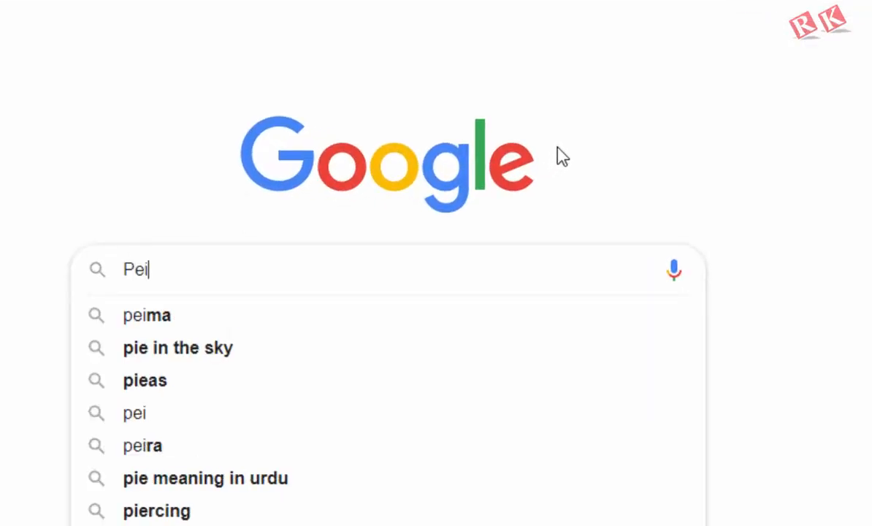
pyautogui.write('go')
pyautogui.press('Return')
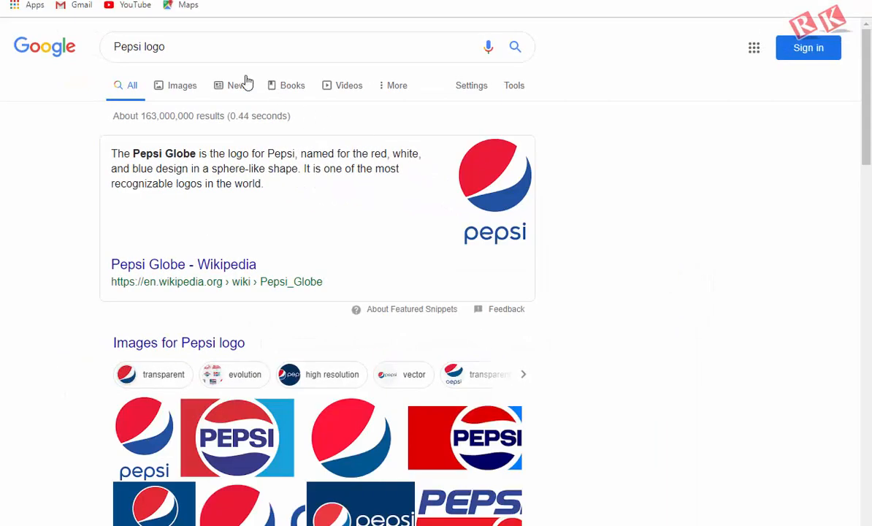
pyautogui.click(186, 85)
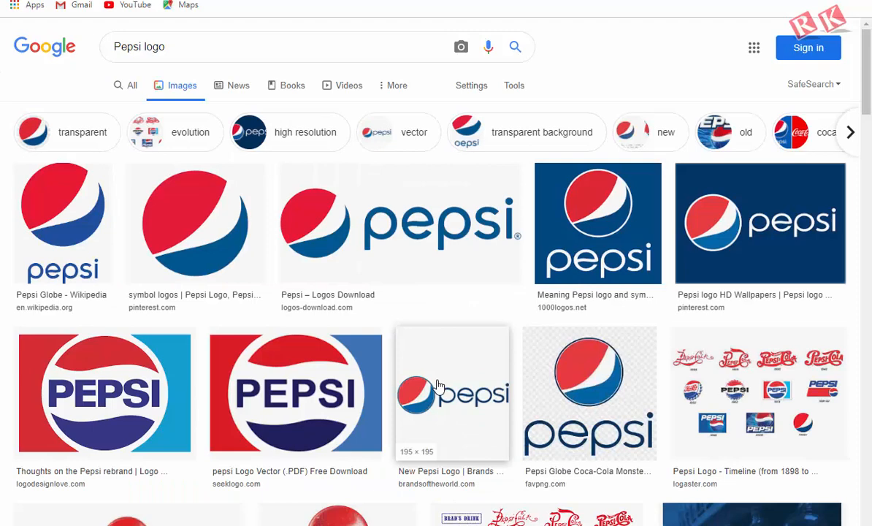
# Open the round Pepsi globe result from Pinterest as a full-size image in its own tab and save it.
pyautogui.click(202, 236)
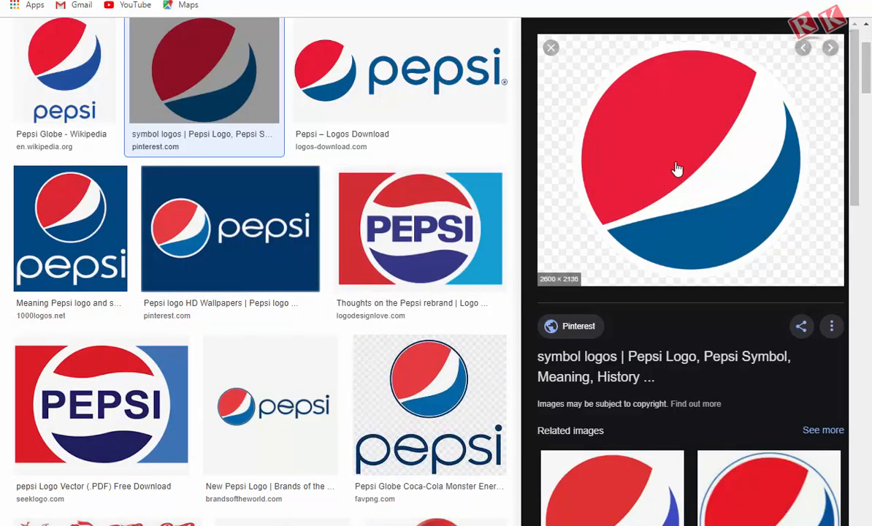
pyautogui.rightClick(677, 170)
pyautogui.click(788, 270)
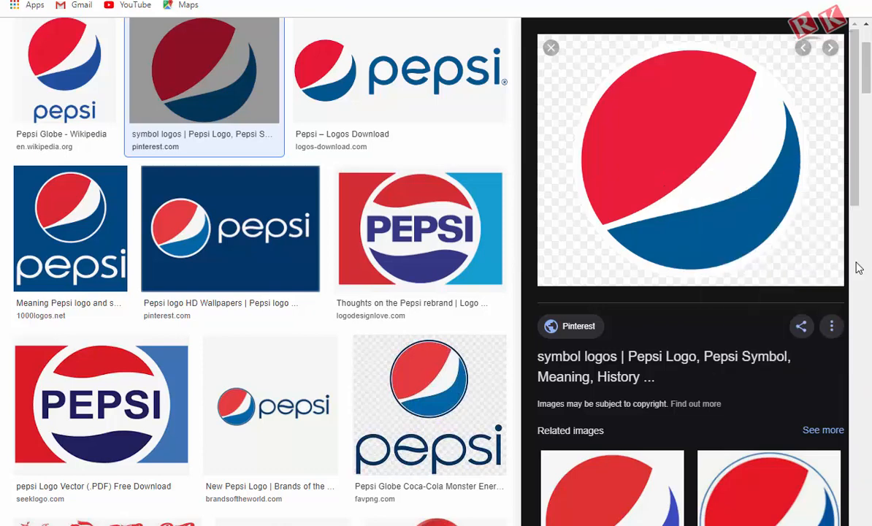
pyautogui.click(336, 0)
pyautogui.rightClick(367, 232)
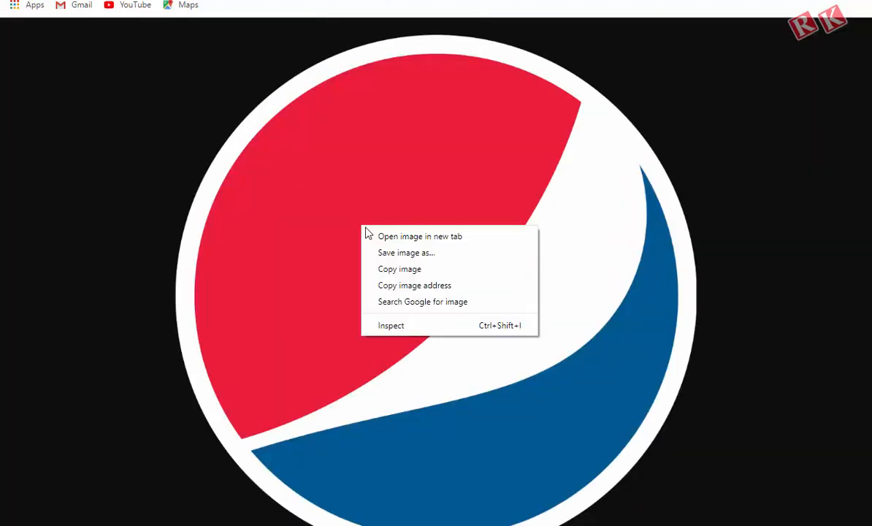
pyautogui.click(434, 253)
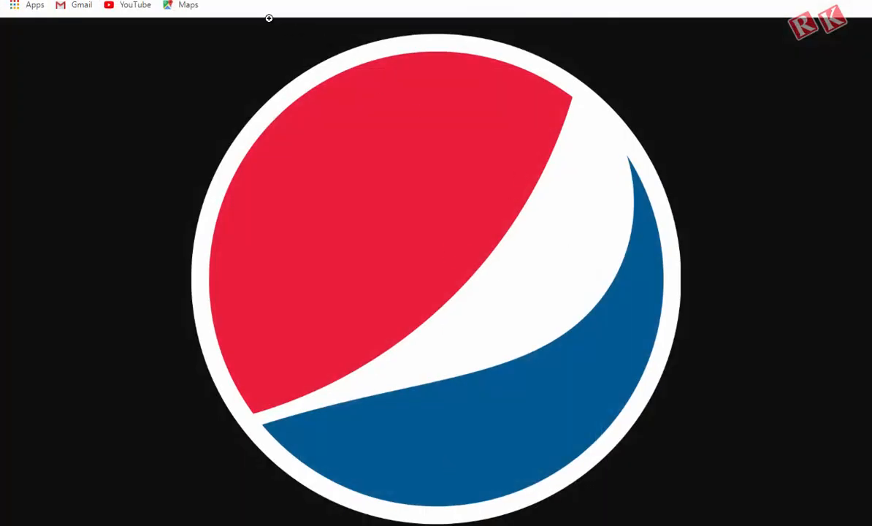
# Open the vintage PEPSI logo result from logodesignlove.com as a full-size image in its own tab and save it.
pyautogui.click(67, 1)
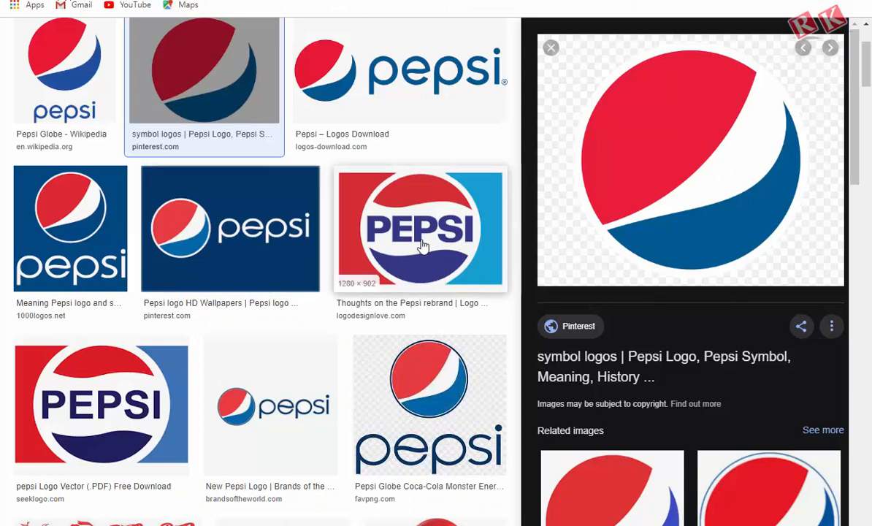
pyautogui.click(423, 247)
pyautogui.rightClick(674, 130)
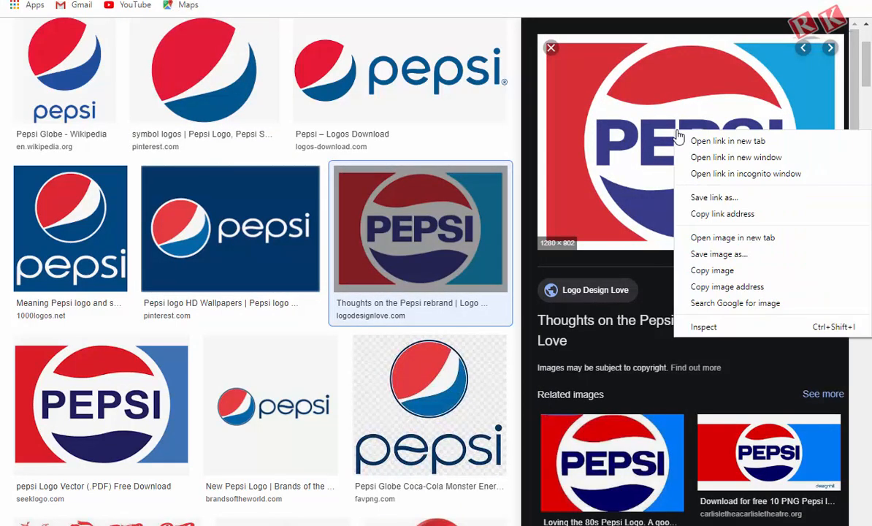
pyautogui.click(802, 240)
pyautogui.hotkey('ctrl', 'Tab')
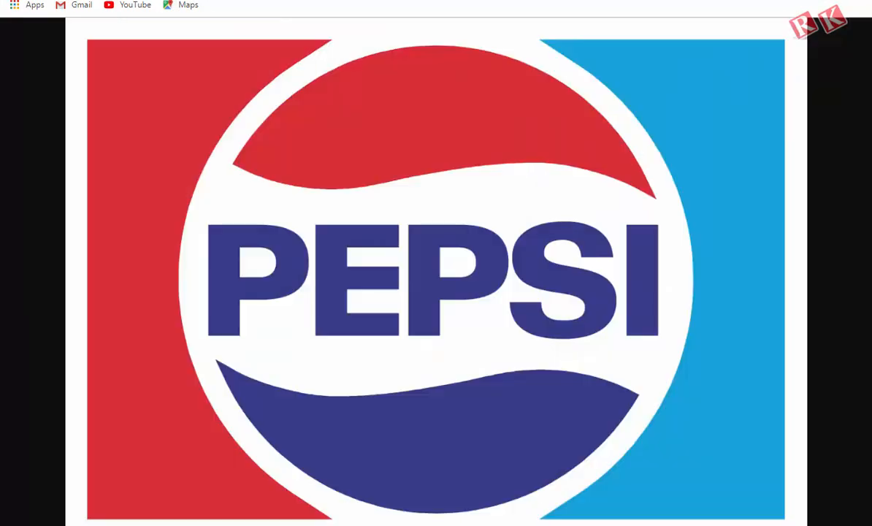
pyautogui.rightClick(392, 224)
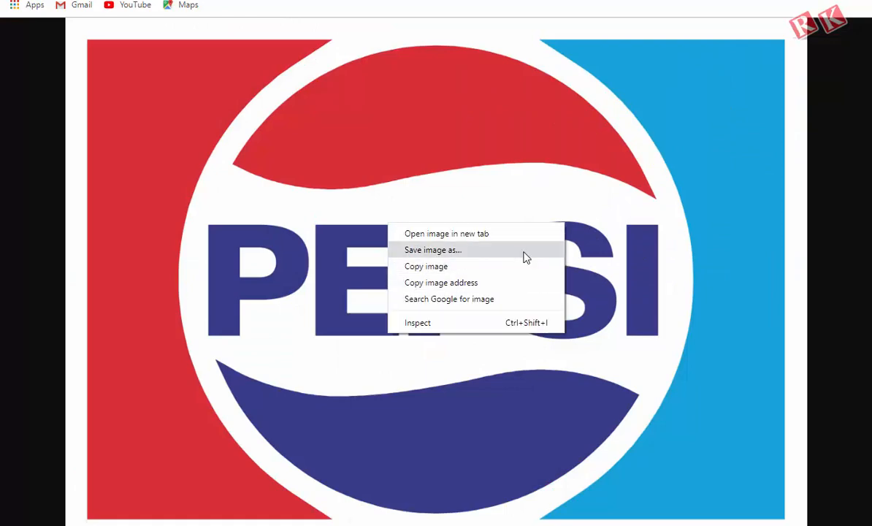
pyautogui.click(523, 255)
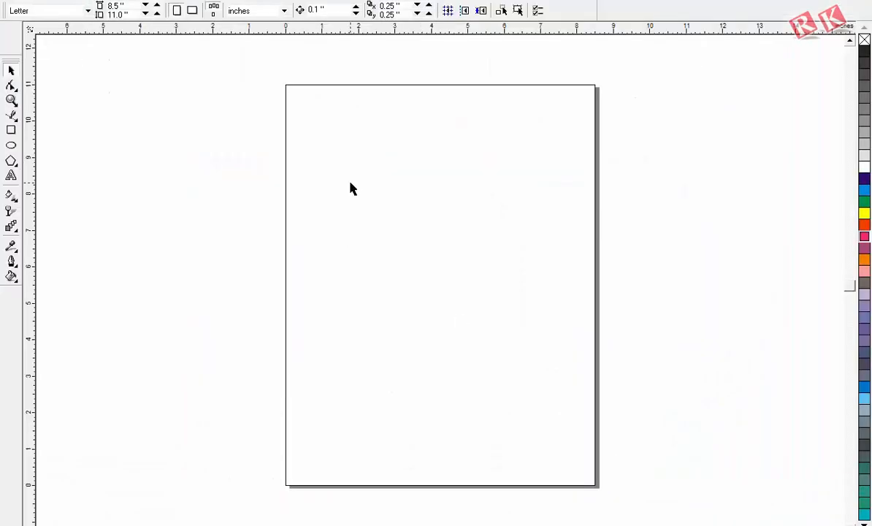
# Switch to CorelDRAW and import both vintage-pepsi-logo-01 and the downloaded Pepsi globe image from the Desktop.
pyautogui.hotkey('ctrl', 'i')
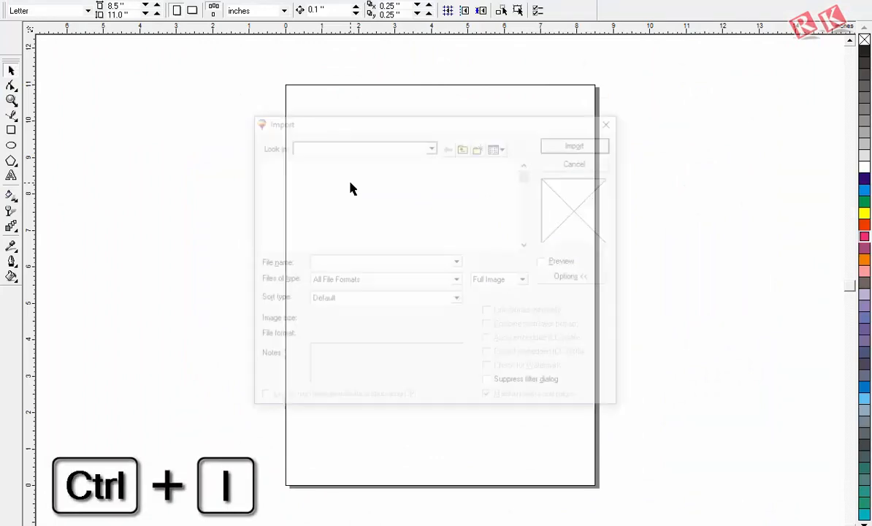
pyautogui.moveTo(528, 176); pyautogui.dragTo(539, 243)
pyautogui.click(391, 213)
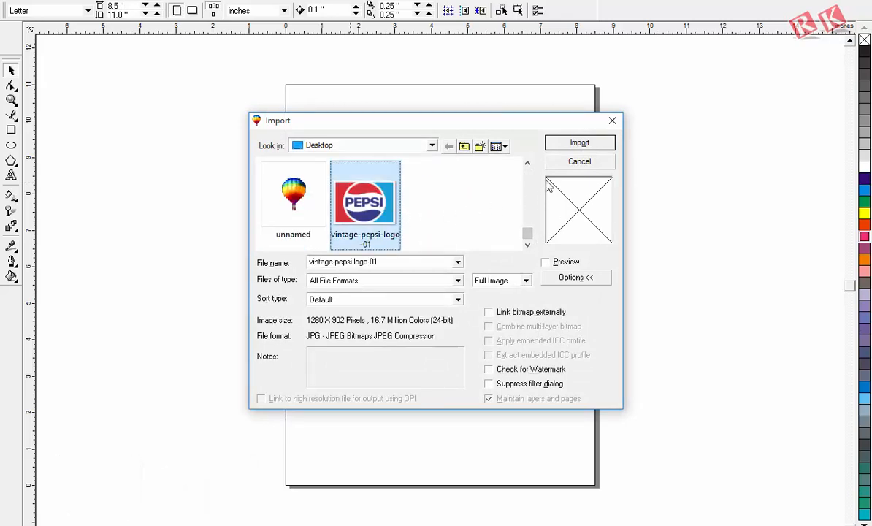
pyautogui.click(527, 163)
pyautogui.click(528, 163)
pyautogui.click(528, 163)
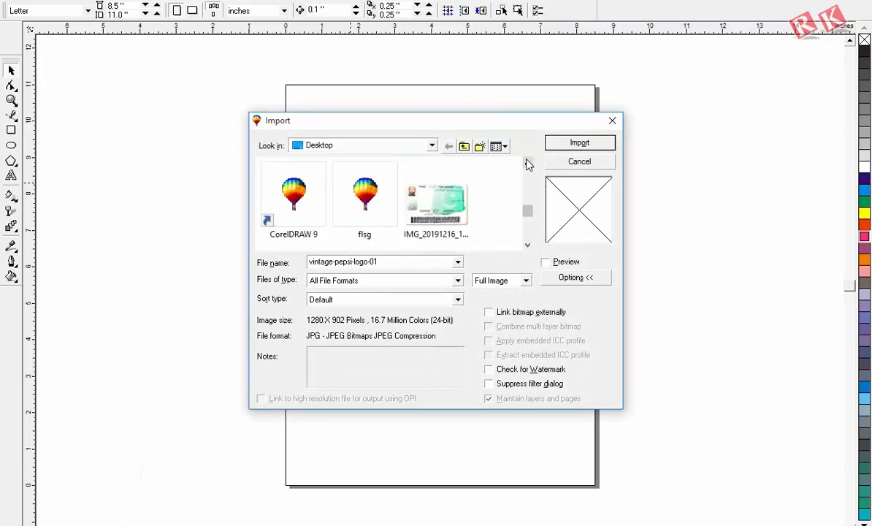
pyautogui.click(527, 163)
pyautogui.click(436, 198)
pyautogui.click(580, 143)
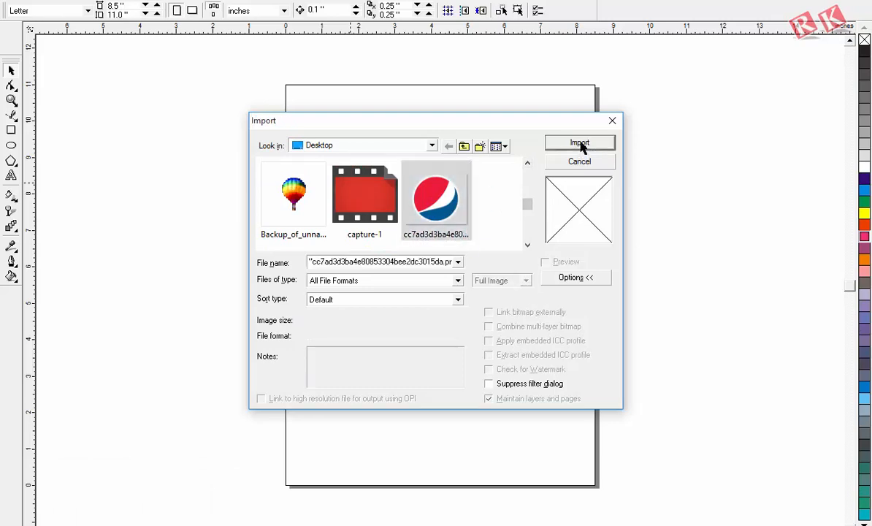
pyautogui.click(296, 183)
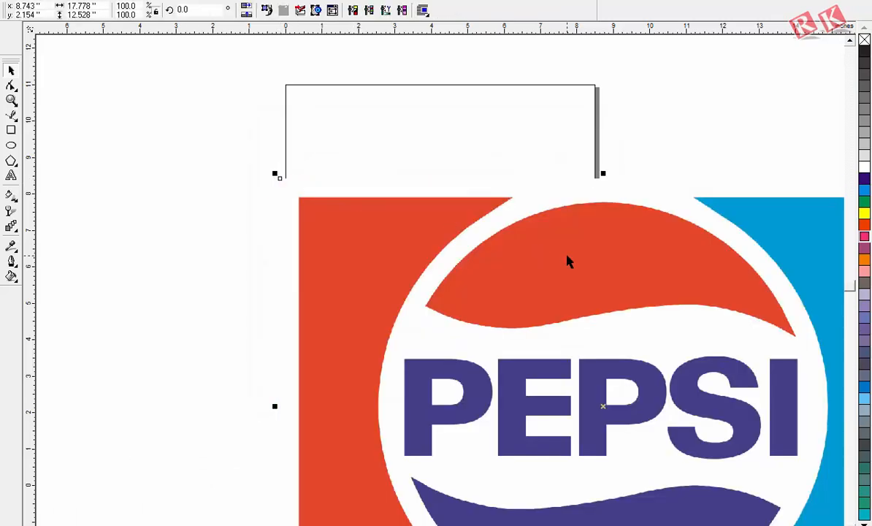
# Scale the vintage logo to about 3.9 × 2.75 inches and the globe to about 6.73 × 5.53 inches, moving both near the page's lower edge.
pyautogui.press('F4')
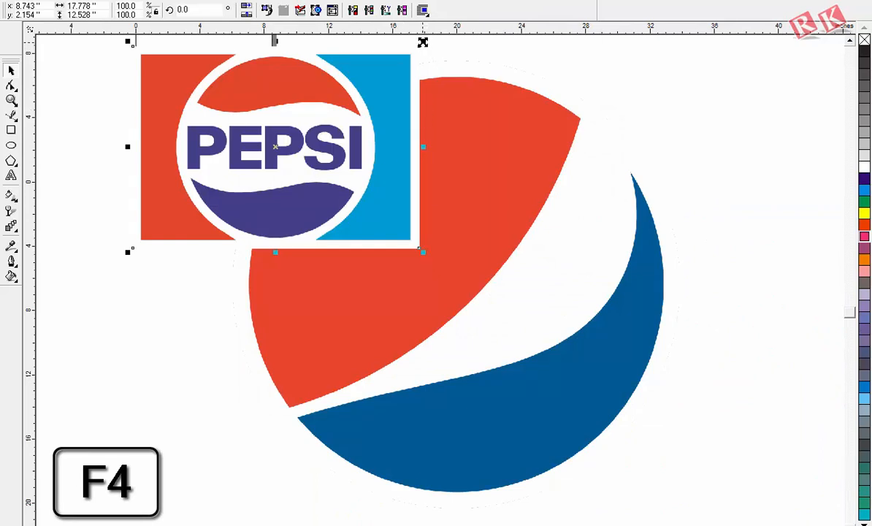
pyautogui.moveTo(422, 42); pyautogui.dragTo(308, 126)
pyautogui.moveTo(282, 146); pyautogui.dragTo(158, 206)
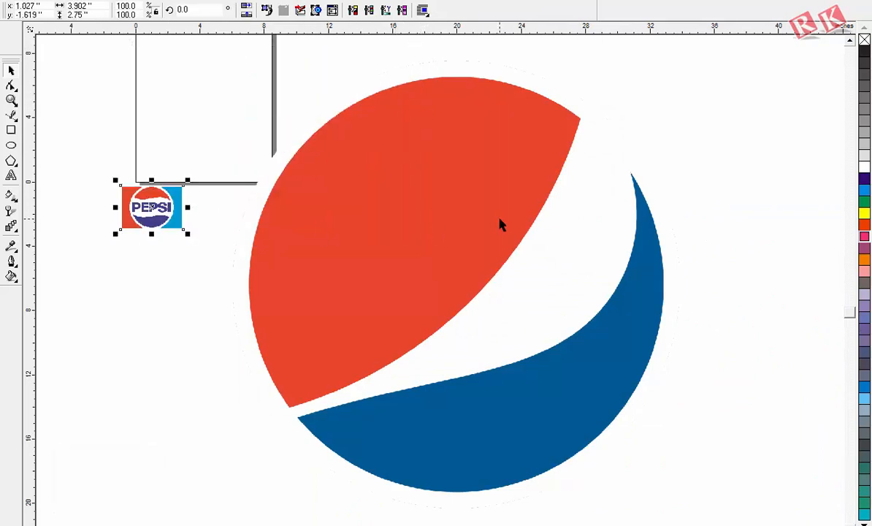
pyautogui.click(500, 225)
pyautogui.moveTo(748, 44); pyautogui.dragTo(505, 216)
pyautogui.moveTo(470, 284); pyautogui.dragTo(259, 130)
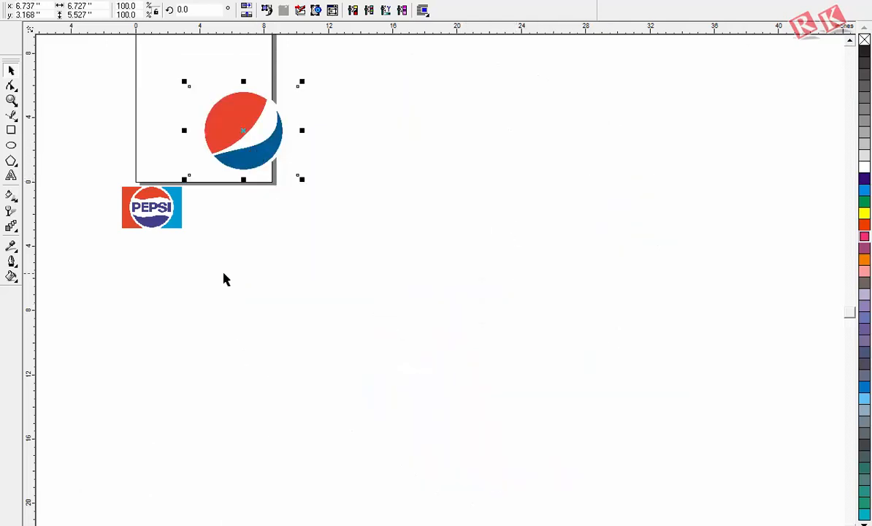
# Arrange both images on the page, with the vintage logo in the lower-left area and the globe in the upper half.
pyautogui.moveTo(136, 207); pyautogui.dragTo(143, 114)
pyautogui.moveTo(118, 62); pyautogui.dragTo(320, 194)
pyautogui.moveTo(229, 201); pyautogui.dragTo(256, 378)
pyautogui.moveTo(562, 320); pyautogui.dragTo(397, 154)
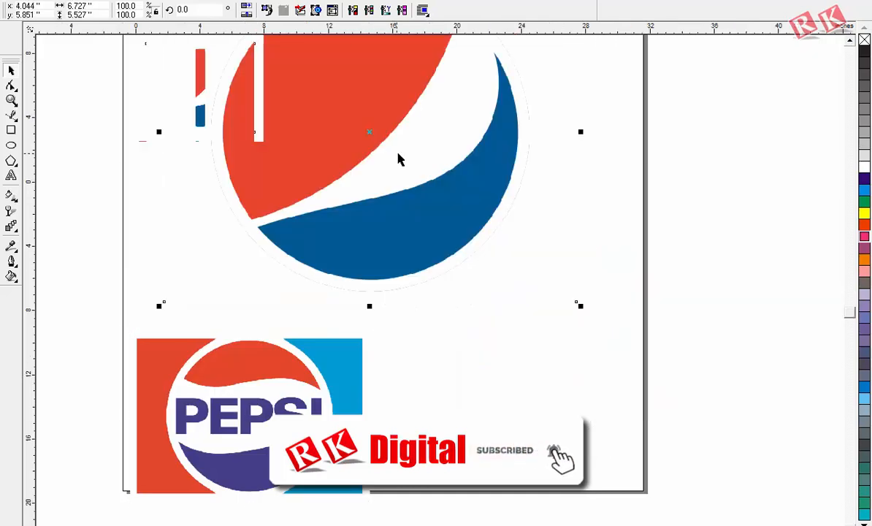
pyautogui.press('F2')
pyautogui.press('F3')
pyautogui.press('F2')
pyautogui.moveTo(277, 149); pyautogui.dragTo(383, 177)
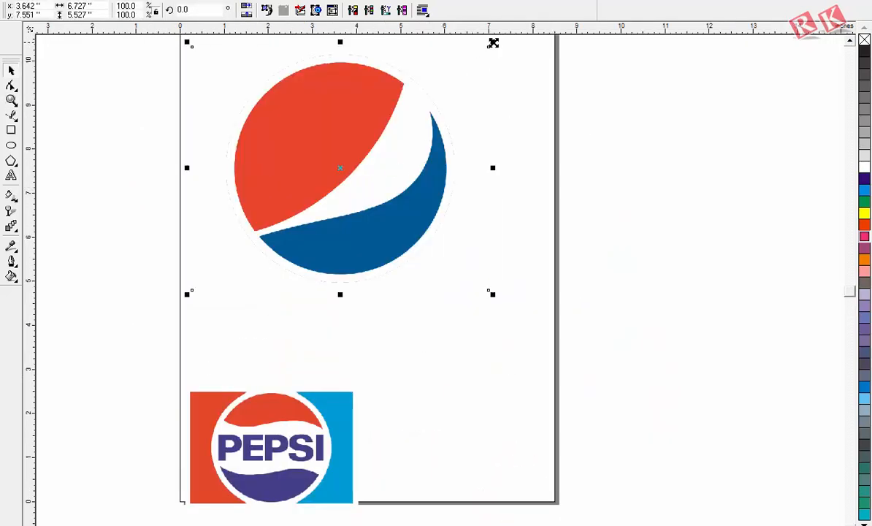
# Shrink the globe image to about 4.9 × 4.03 inches and move the vintage logo off the right side of the page.
pyautogui.moveTo(492, 43); pyautogui.dragTo(451, 78)
pyautogui.moveTo(314, 452); pyautogui.dragTo(812, 411)
pyautogui.click(489, 209)
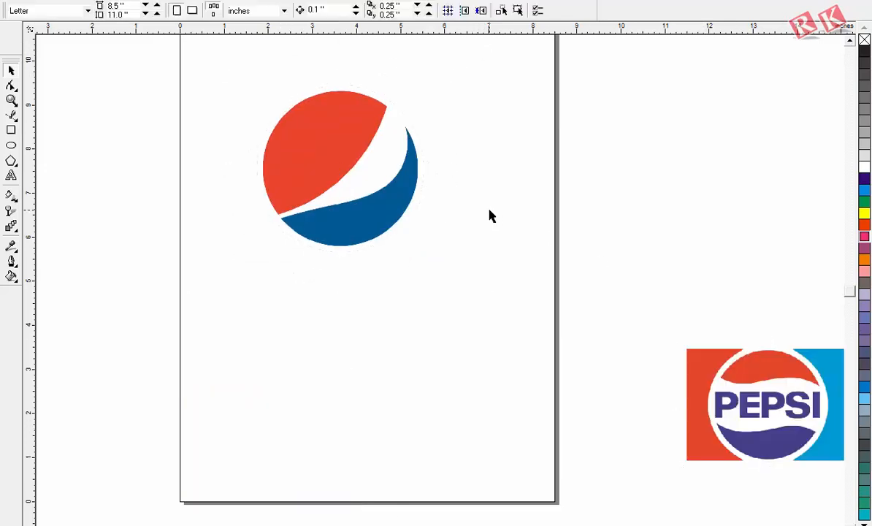
# Draw a circle about 3.49 inches in diameter with the Ellipse tool, matching the globe's coloured disc in size.
pyautogui.press('F2')
pyautogui.moveTo(217, 87); pyautogui.dragTo(518, 270)
pyautogui.click(529, 282)
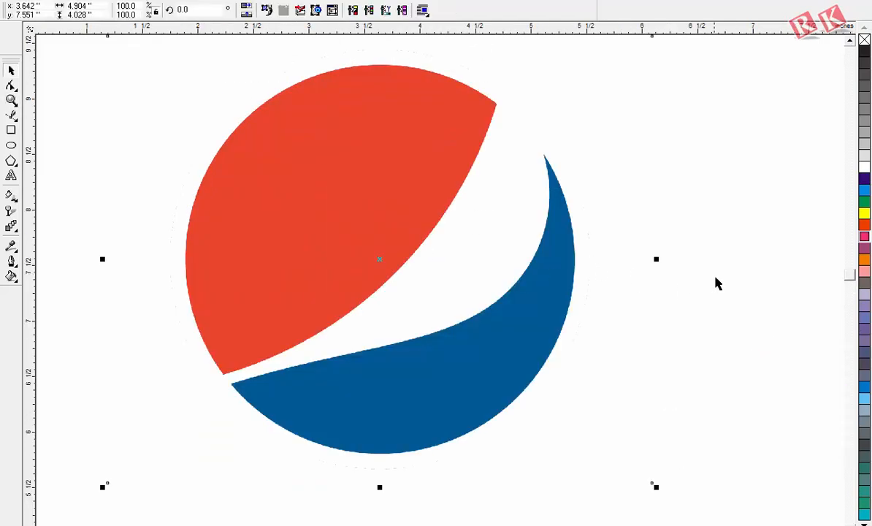
pyautogui.click(715, 283)
pyautogui.press('F3')
pyautogui.press('F2')
pyautogui.moveTo(218, 85); pyautogui.dragTo(483, 275)
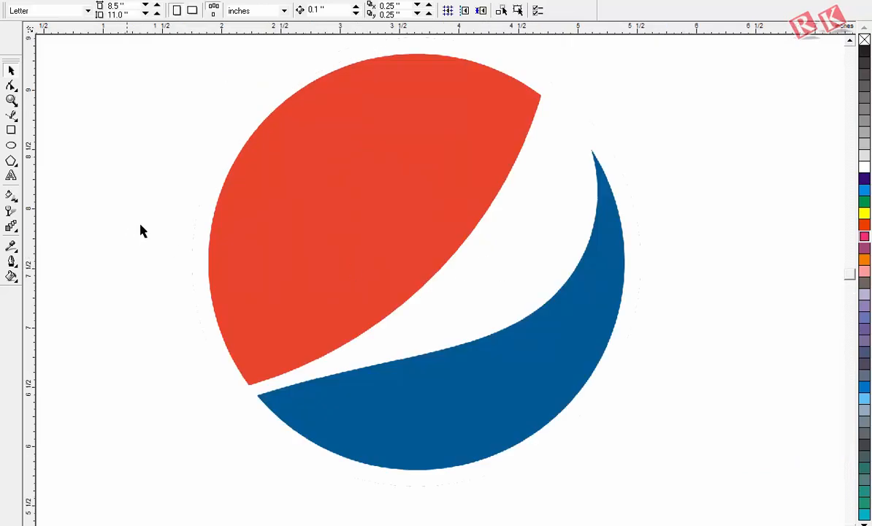
pyautogui.click(11, 146)
pyautogui.moveTo(293, 126); pyautogui.dragTo(500, 302)
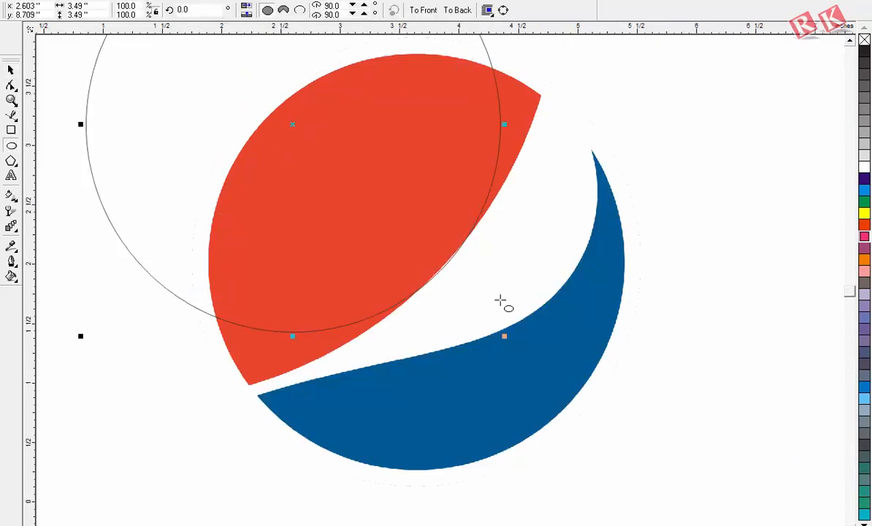
# Move the circle over the globe so its outline lines up with the edge of the coloured disc.
pyautogui.press('F3')
pyautogui.click(11, 70)
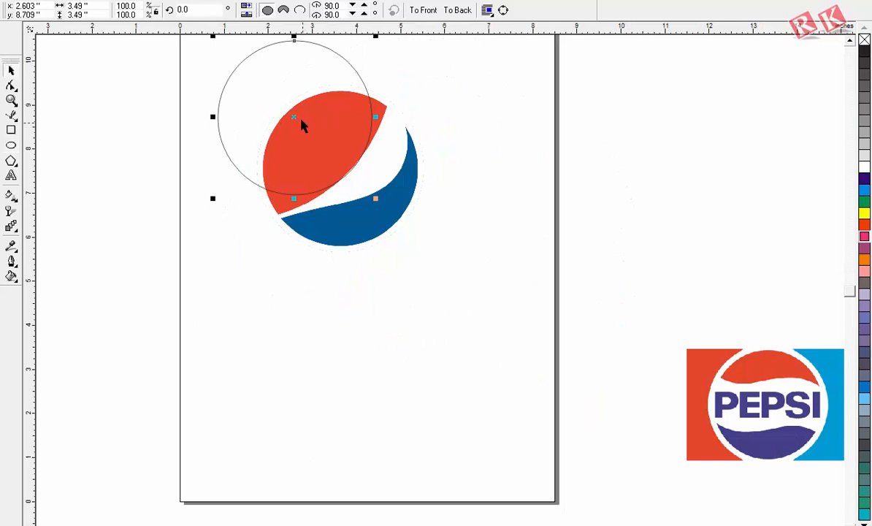
pyautogui.moveTo(302, 122); pyautogui.dragTo(340, 167)
pyautogui.press('z')
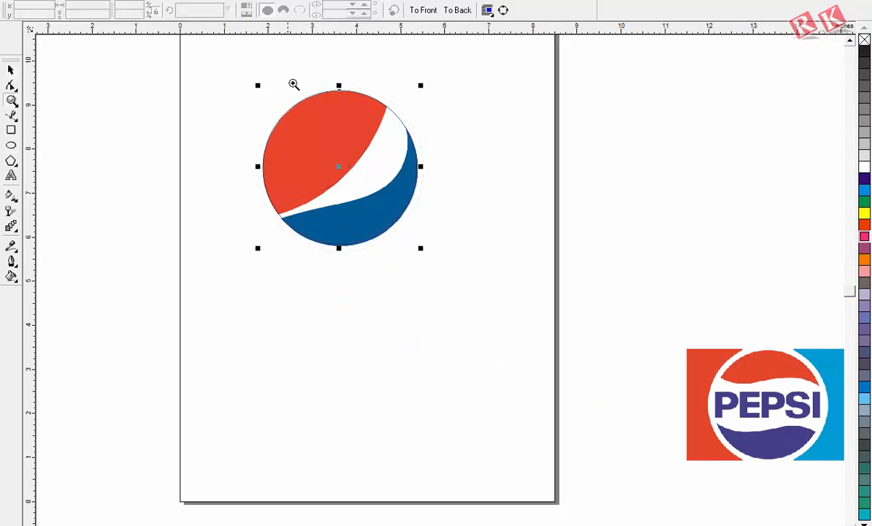
pyautogui.moveTo(216, 68); pyautogui.dragTo(519, 341)
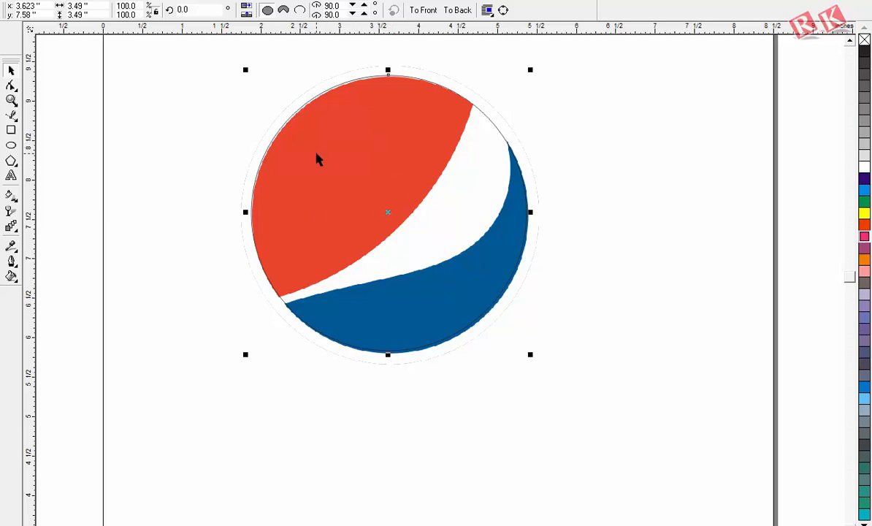
# Move the circle off the globe to straddle the page's left edge, and align a duplicate of it over the globe.
pyautogui.click(457, 285)
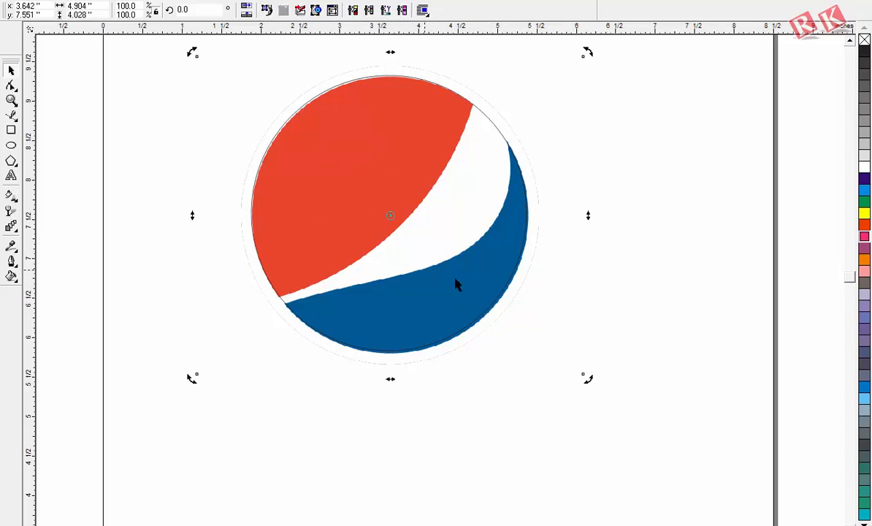
pyautogui.click(456, 285)
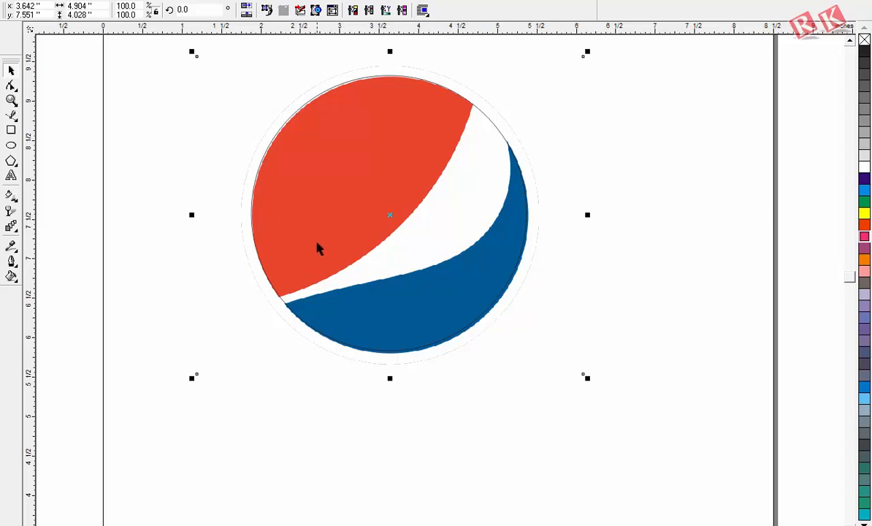
pyautogui.moveTo(502, 136); pyautogui.dragTo(640, 193)
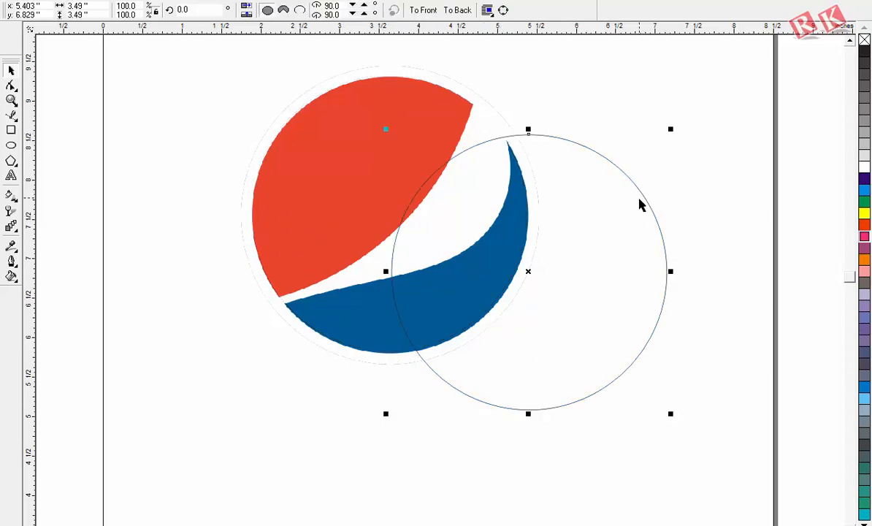
pyautogui.press('F3')
pyautogui.moveTo(418, 199); pyautogui.dragTo(161, 247)
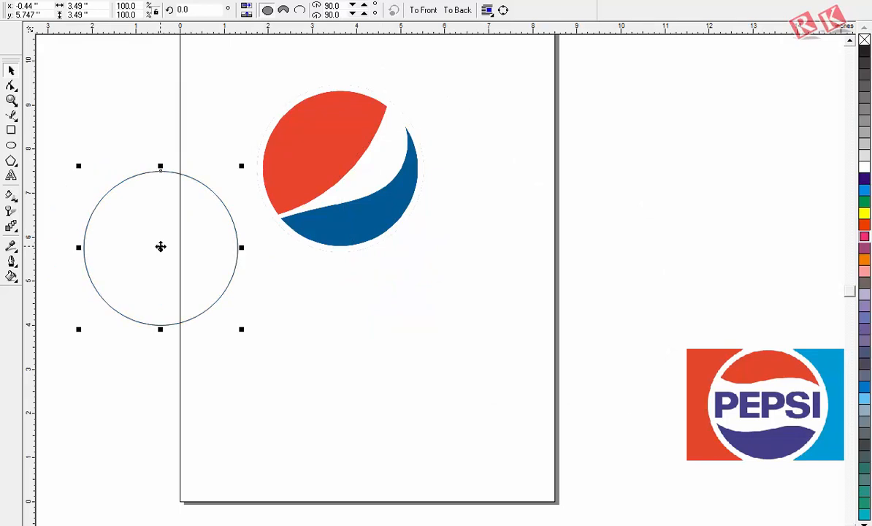
pyautogui.moveTo(401, 341); pyautogui.dragTo(338, 169)
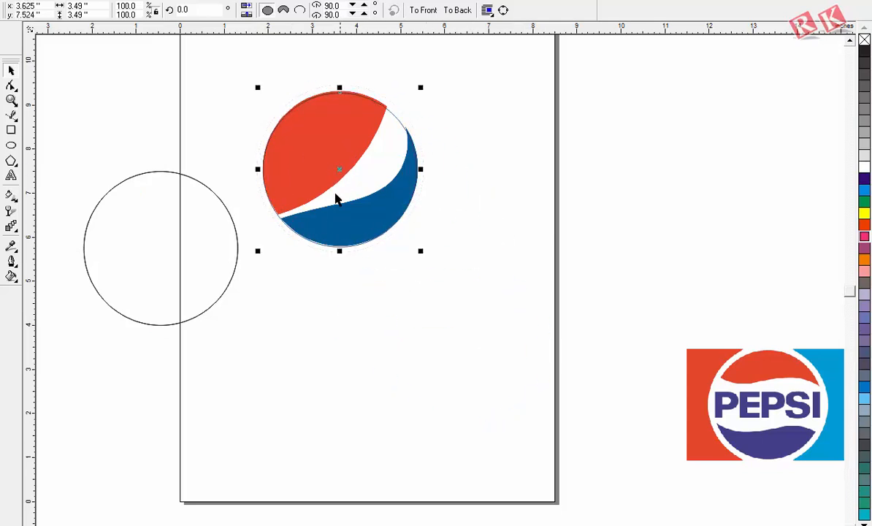
# Fine-tune the duplicate circle's position over the coloured disc, centring it at about X 3.647, Y 7.561 inches.
pyautogui.press('z')
pyautogui.click(364, 170)
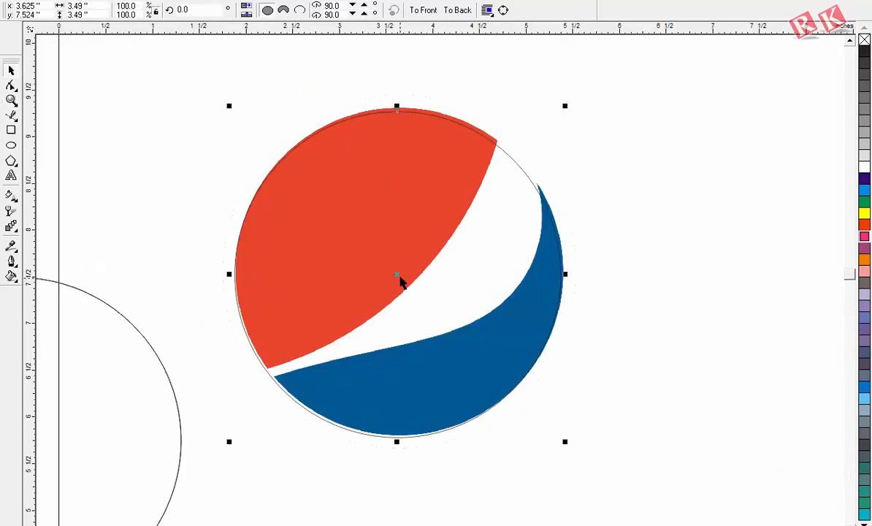
pyautogui.moveTo(400, 276); pyautogui.dragTo(401, 271)
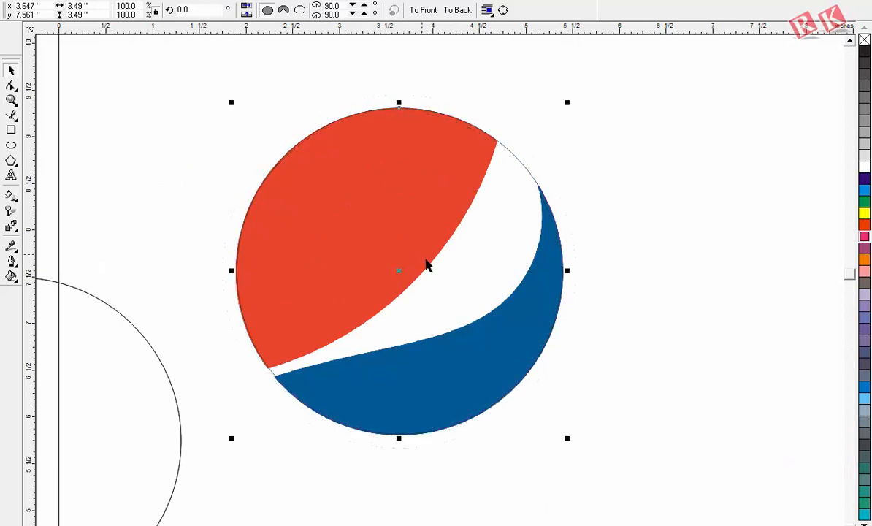
# Turn the duplicate circle into a pie with its arc ends on the red area's two corners, at about 52.83° and 215.76°.
pyautogui.click(284, 10)
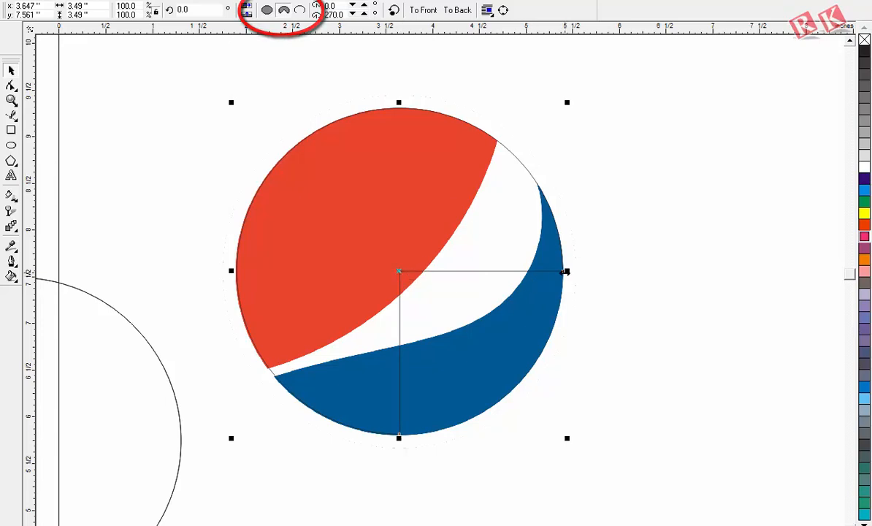
pyautogui.keyDown('shift'); pyautogui.click(563, 274); pyautogui.keyUp('shift')
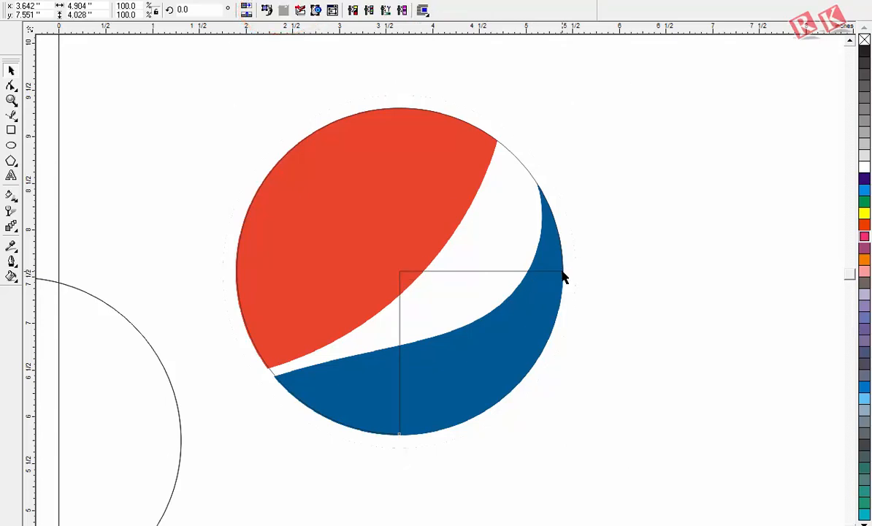
pyautogui.click(564, 276)
pyautogui.moveTo(563, 274); pyautogui.dragTo(493, 151)
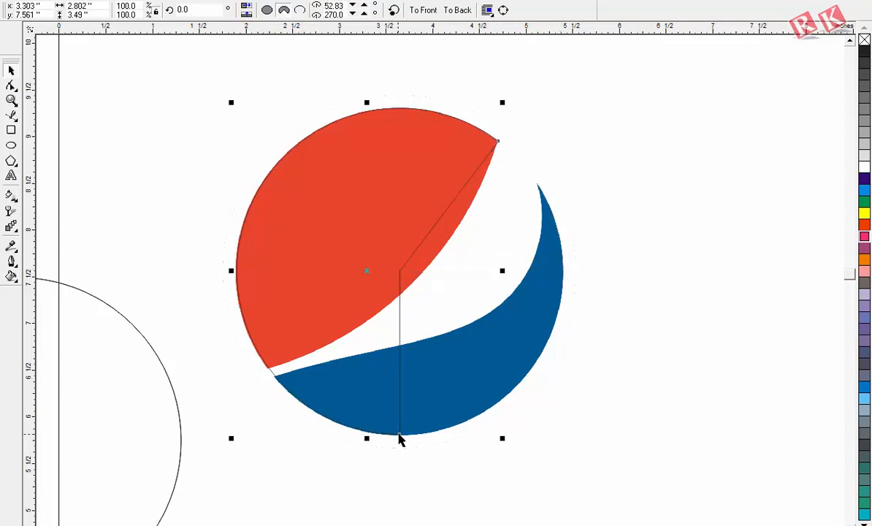
pyautogui.moveTo(400, 439); pyautogui.dragTo(268, 371)
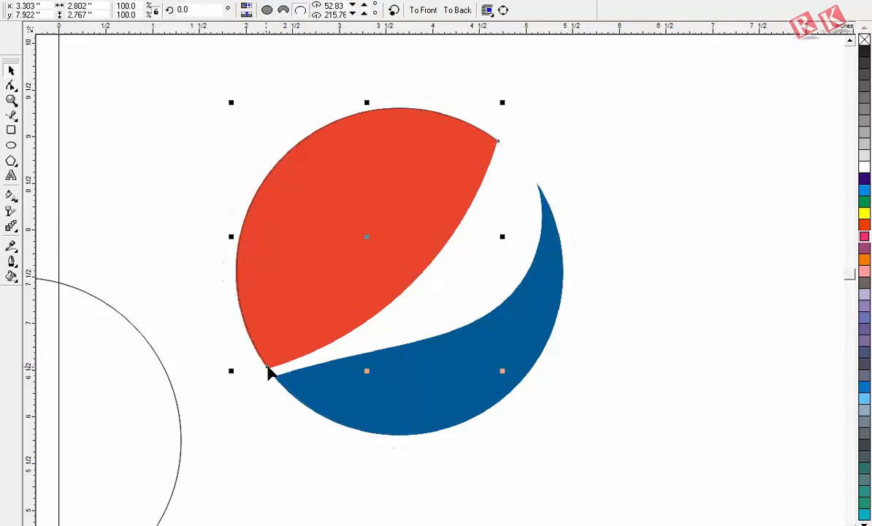
pyautogui.click(284, 11)
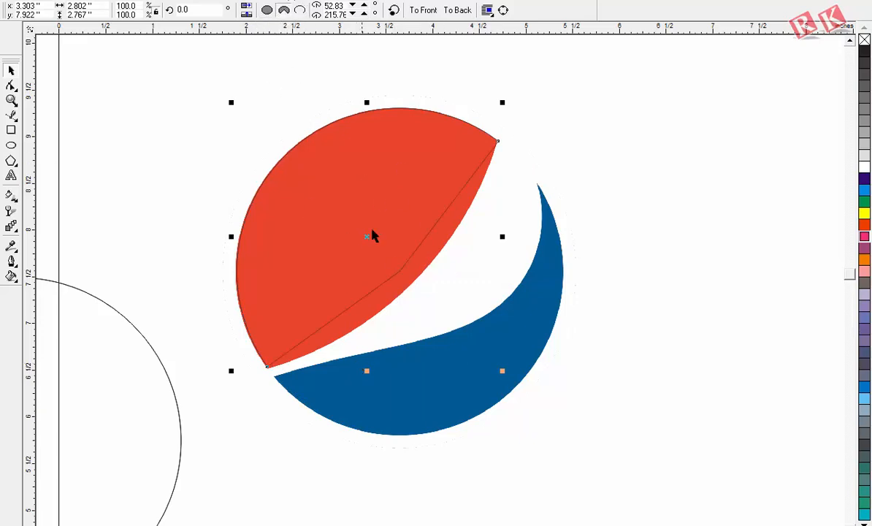
# Convert the pie around the red area to curves and move its centre node onto the red area's inner edge.
pyautogui.hotkey('ctrl', 'q')
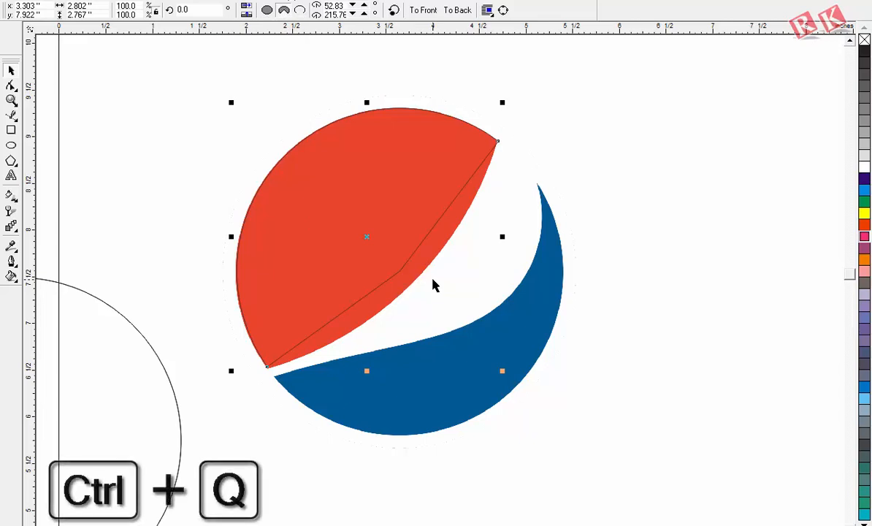
pyautogui.hotkey('ctrl', 'q')
pyautogui.press('F2')
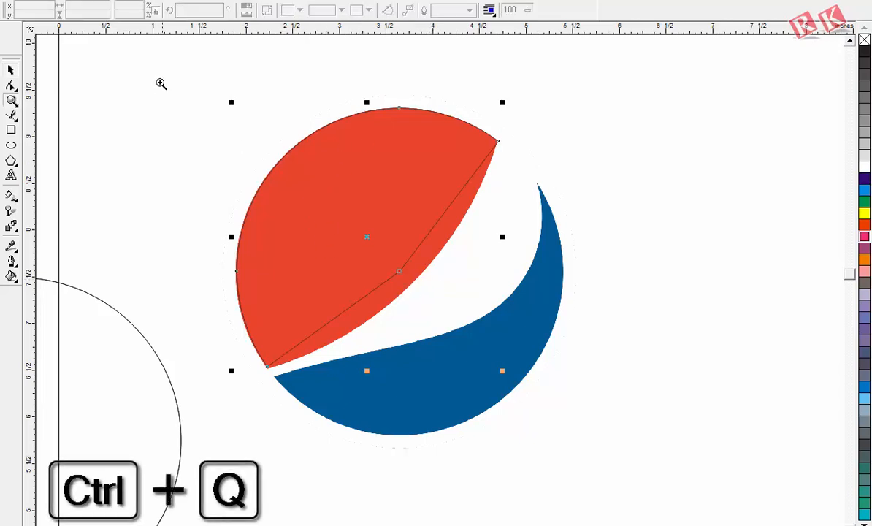
pyautogui.moveTo(173, 87); pyautogui.dragTo(553, 413)
pyautogui.moveTo(496, 318); pyautogui.dragTo(517, 337)
# Convert the lower straight segment to a curve, bend it along the red area's edge, and move the end node onto the red tip.
pyautogui.press('F2')
pyautogui.moveTo(228, 340); pyautogui.dragTo(563, 481)
pyautogui.press('F10')
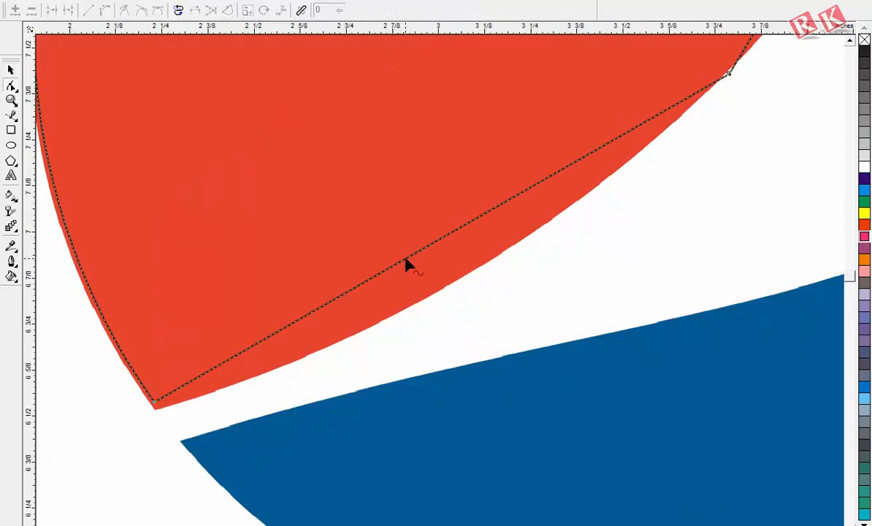
pyautogui.click(106, 11)
pyautogui.moveTo(424, 252); pyautogui.dragTo(440, 293)
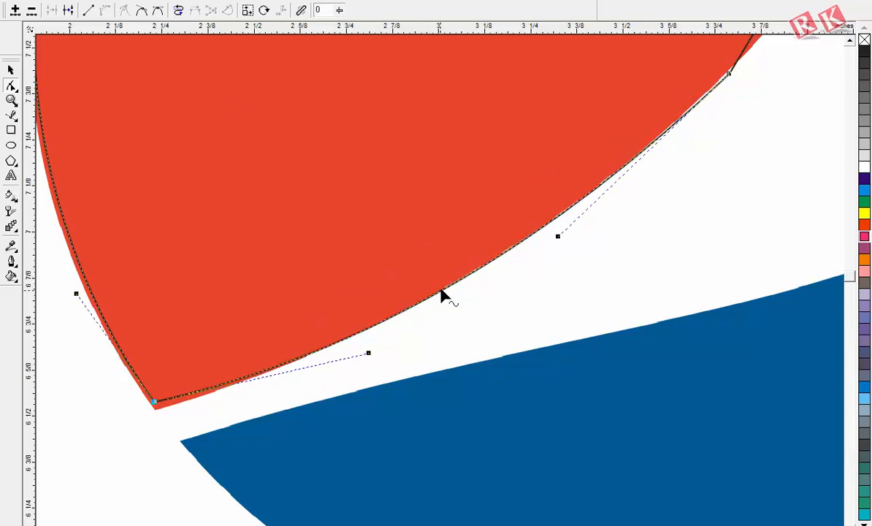
pyautogui.click(155, 406)
pyautogui.moveTo(155, 408); pyautogui.dragTo(155, 409)
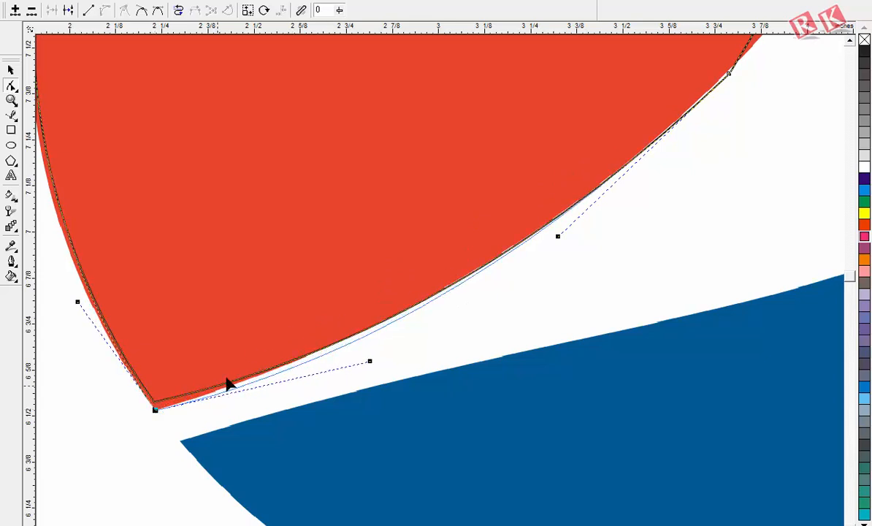
# Convert the upper straight segment of the red outline to a curve and bend it to follow the red area's edge.
pyautogui.press('F3')
pyautogui.press('F2')
pyautogui.moveTo(466, 120); pyautogui.dragTo(667, 332)
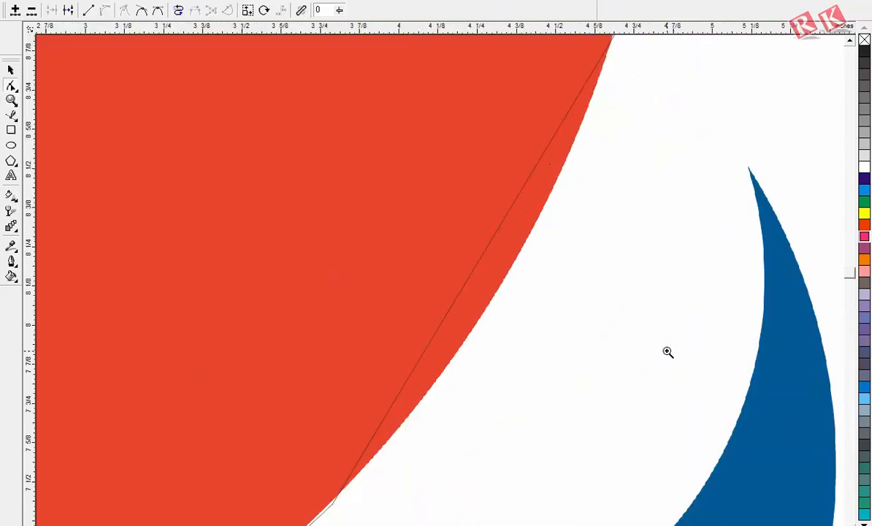
pyautogui.click(509, 210)
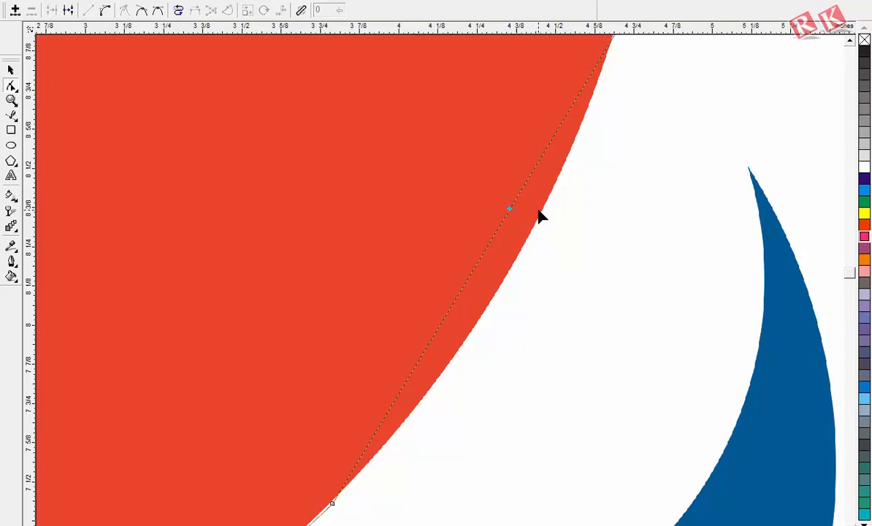
pyautogui.click(106, 11)
pyautogui.moveTo(492, 246); pyautogui.dragTo(518, 265)
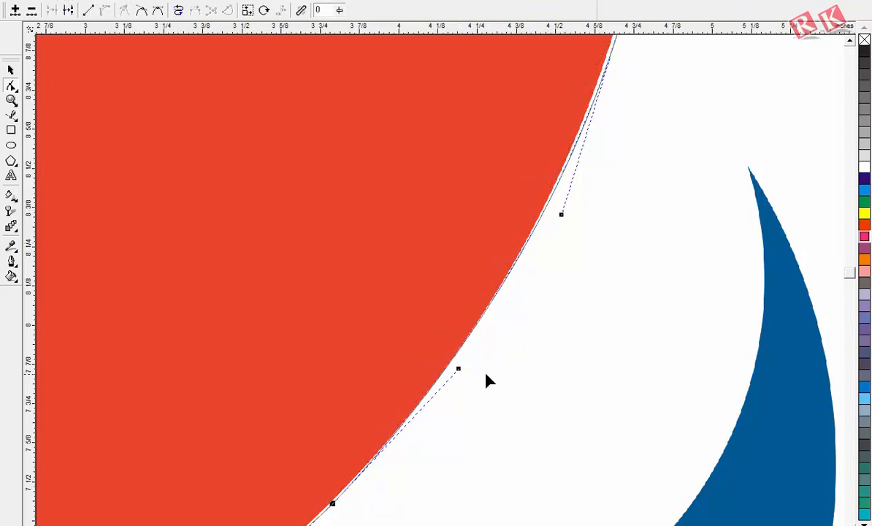
pyautogui.press('F3')
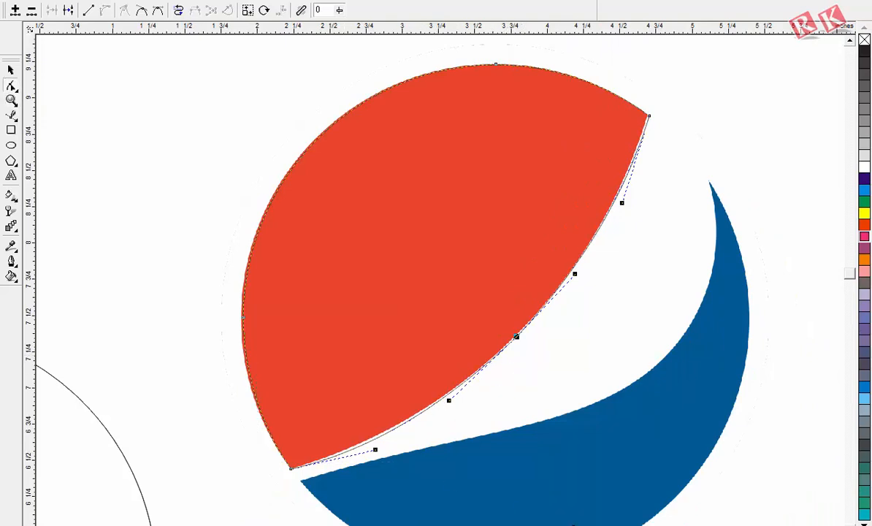
# Refine the lower curved segment so it hugs the red area's edge more closely.
pyautogui.scroll(1, 395, 402)
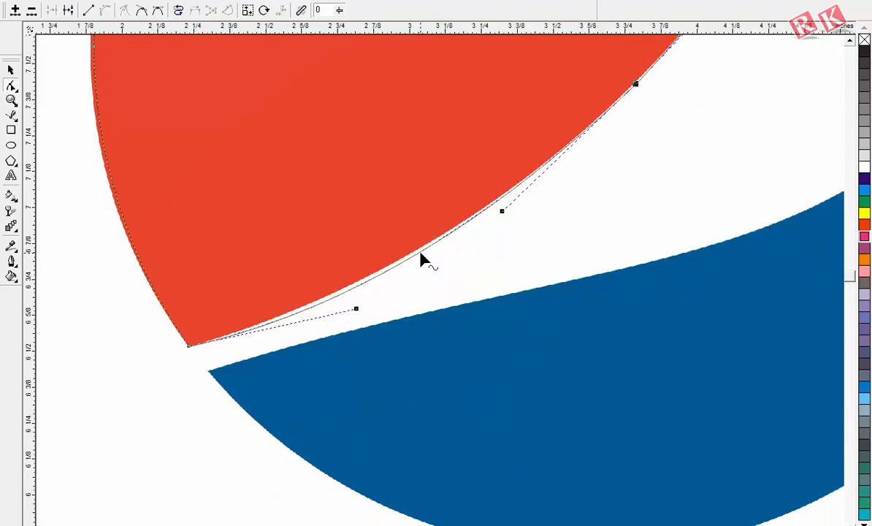
pyautogui.moveTo(423, 260); pyautogui.dragTo(421, 255)
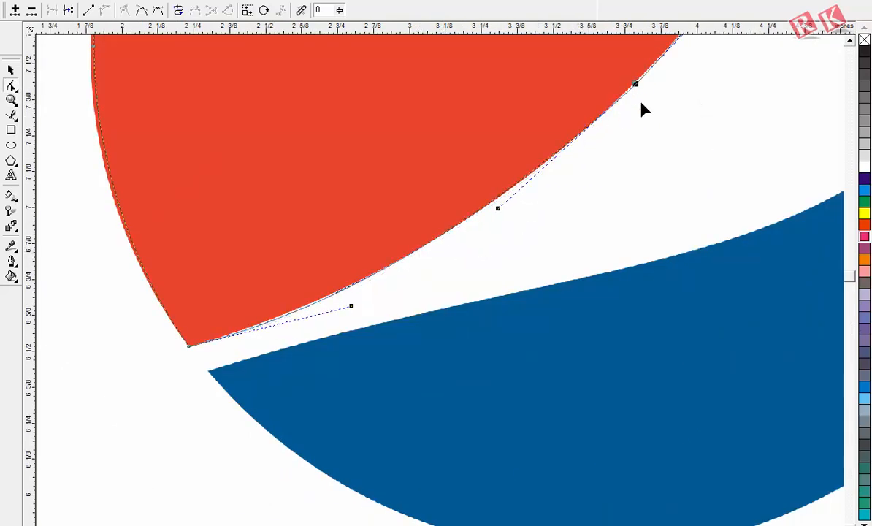
pyautogui.scroll(-1, 412, 282)
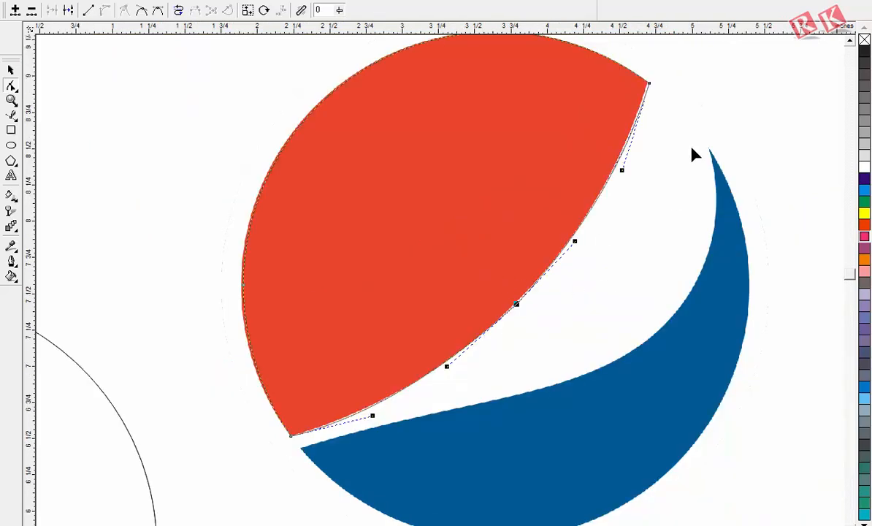
pyautogui.scroll(-1, 694, 155)
pyautogui.scroll(-1, 643, 312)
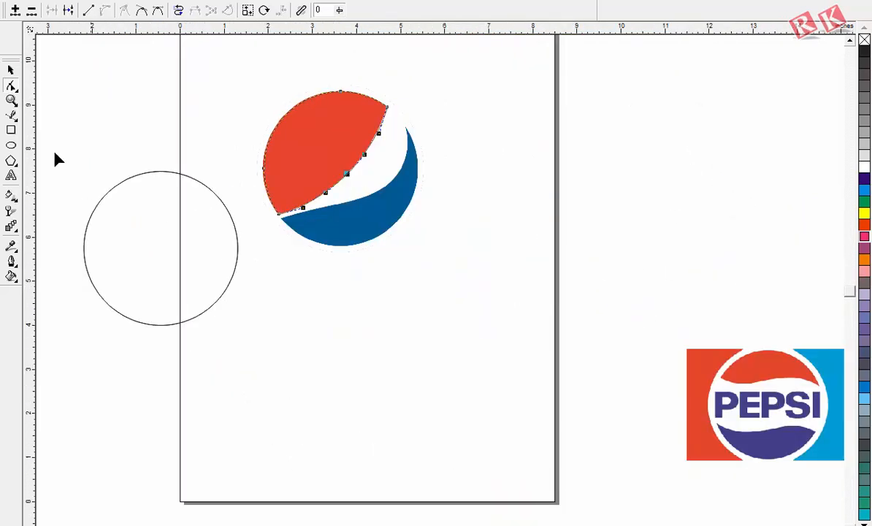
# Place another duplicate of the spare circle over the globe and align it with the blue area's outer edge, centred at about X 3.652, Y 7.54 inches.
pyautogui.click(9, 70)
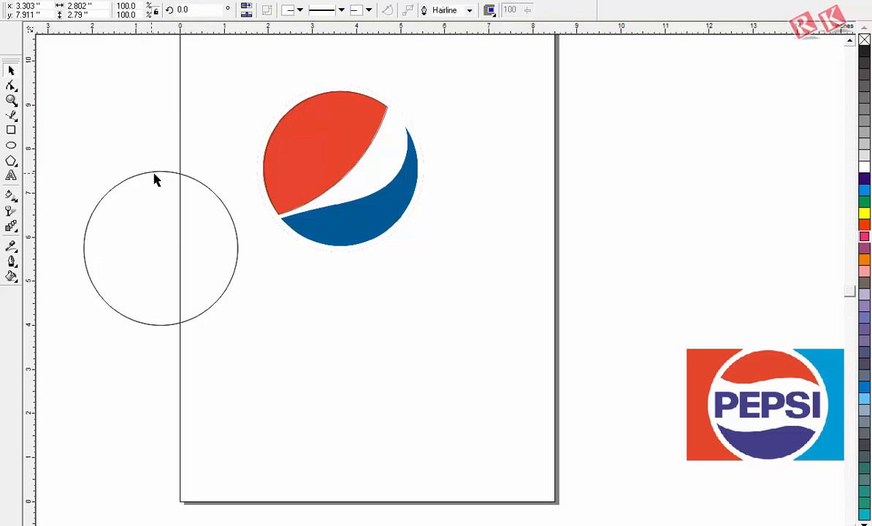
pyautogui.moveTo(161, 172); pyautogui.dragTo(335, 95)
pyautogui.press('z')
pyautogui.moveTo(217, 68); pyautogui.dragTo(488, 267)
pyautogui.moveTo(415, 289); pyautogui.dragTo(411, 287)
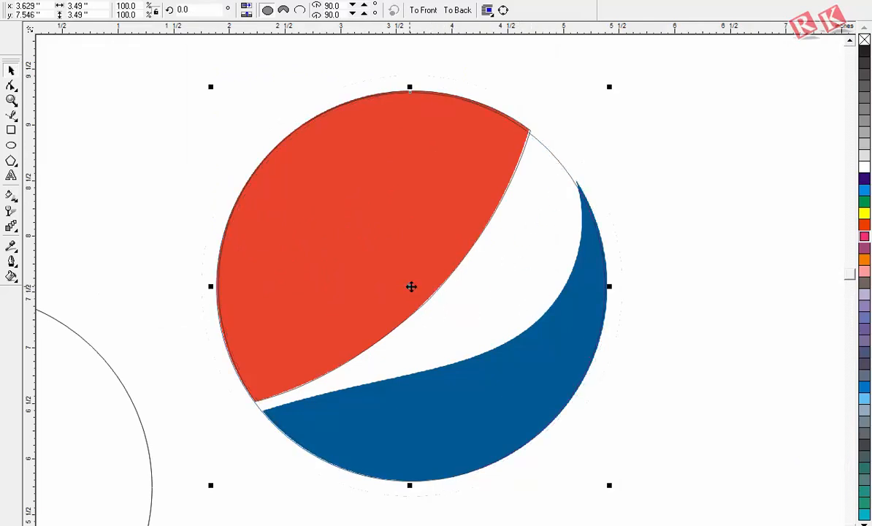
pyautogui.moveTo(411, 287); pyautogui.dragTo(414, 286)
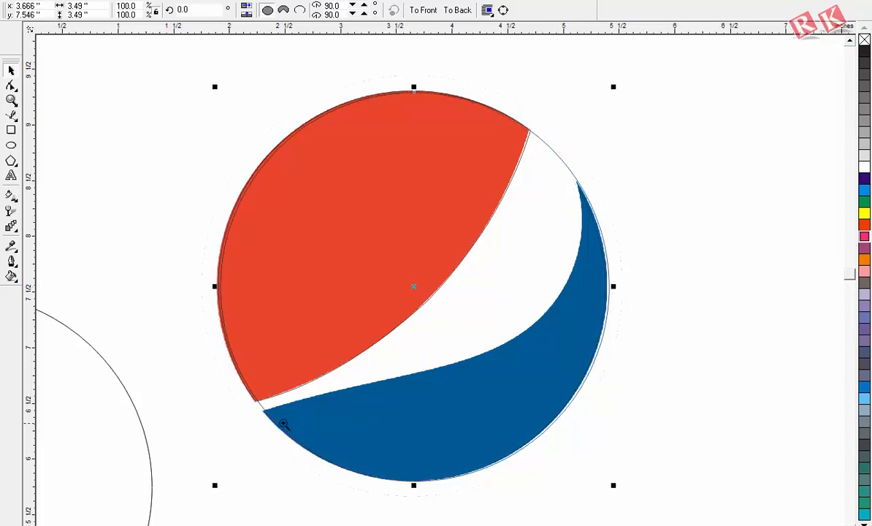
pyautogui.press('z')
pyautogui.moveTo(244, 389); pyautogui.dragTo(337, 460)
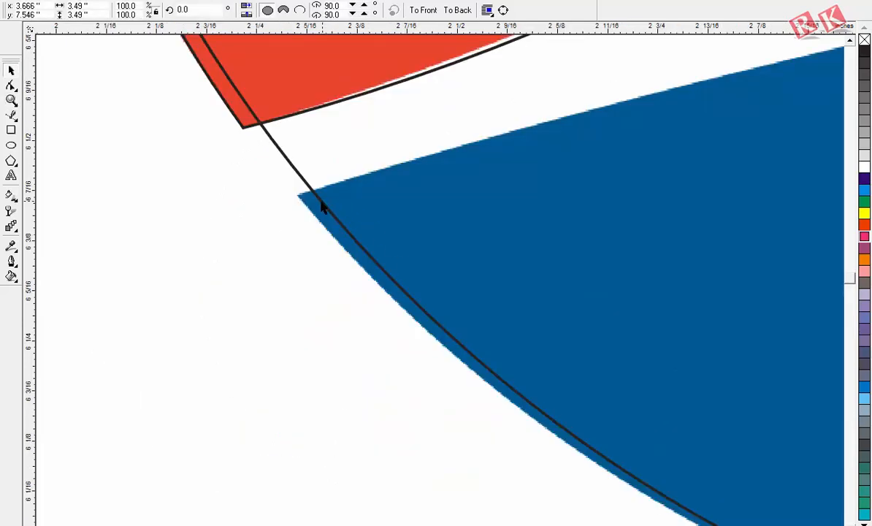
pyautogui.moveTo(323, 207); pyautogui.dragTo(312, 206)
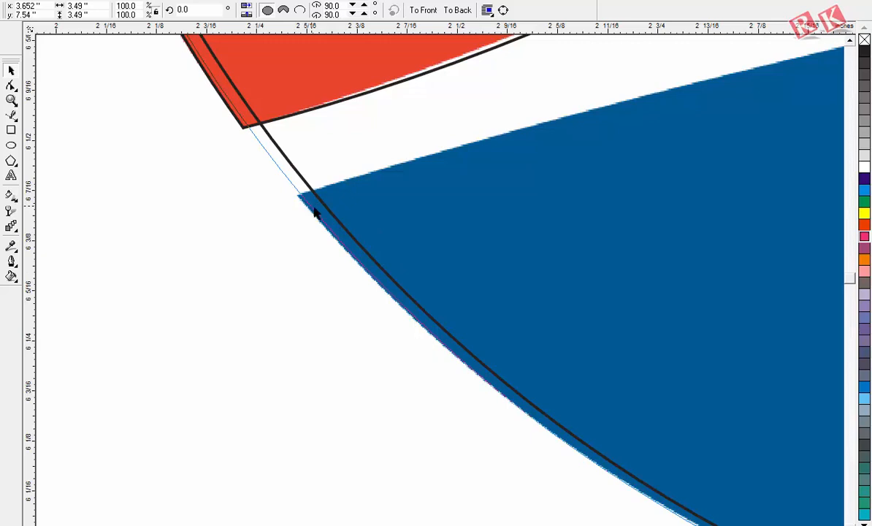
pyautogui.press('F3')
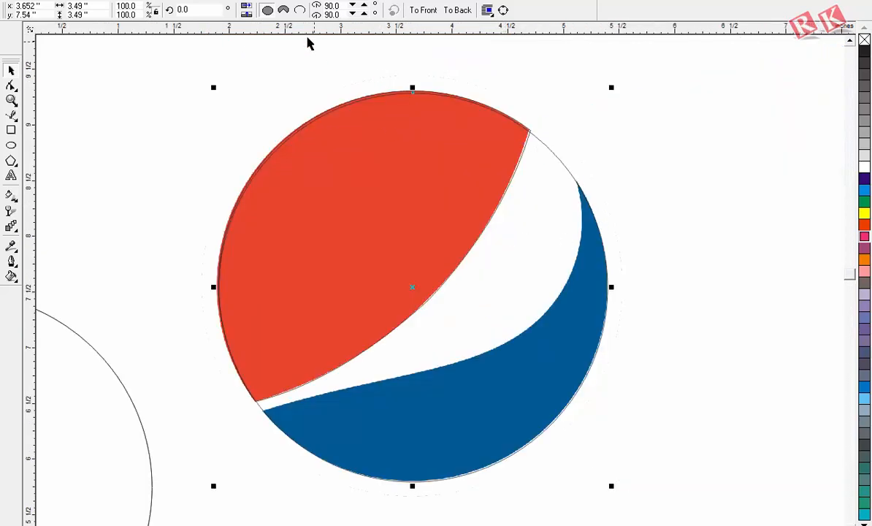
# Turn the new circle into a pie, rotate it 165°, and set its arc ends on the blue area's two tips.
pyautogui.click(284, 11)
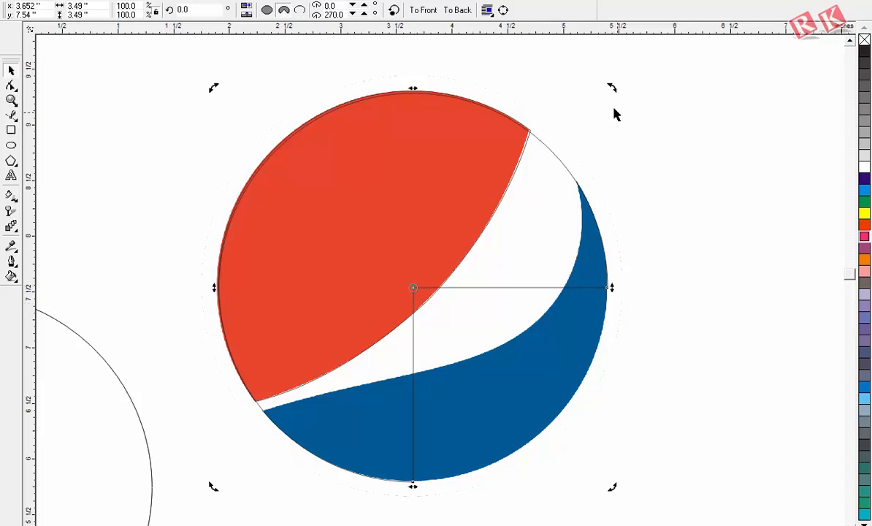
pyautogui.moveTo(613, 87); pyautogui.dragTo(326, 338)
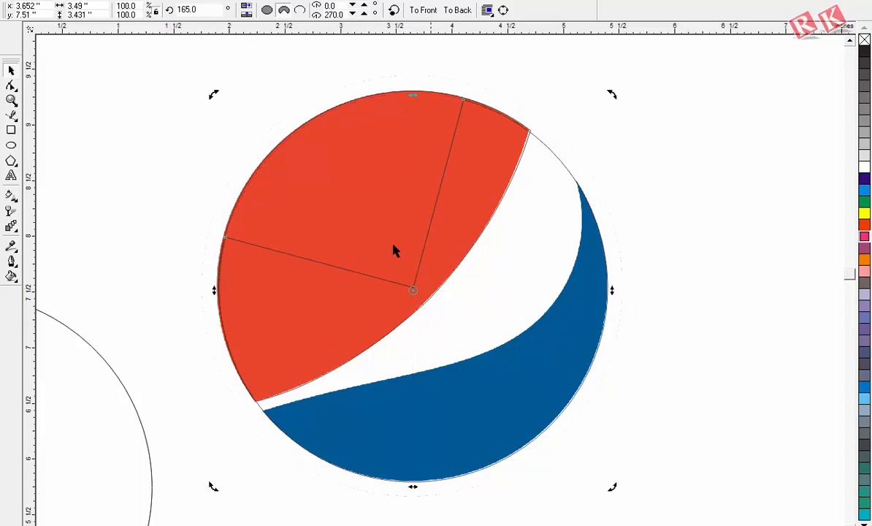
pyautogui.moveTo(225, 238); pyautogui.dragTo(264, 412)
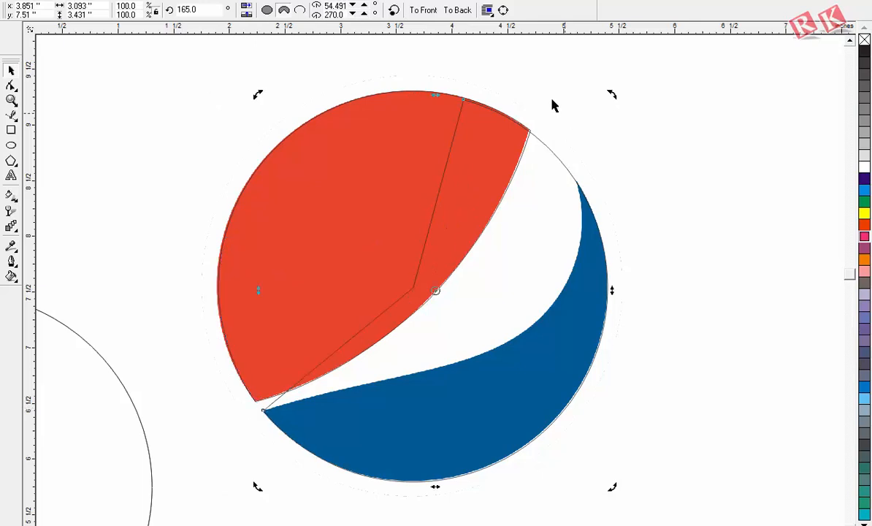
pyautogui.moveTo(462, 102); pyautogui.dragTo(542, 234)
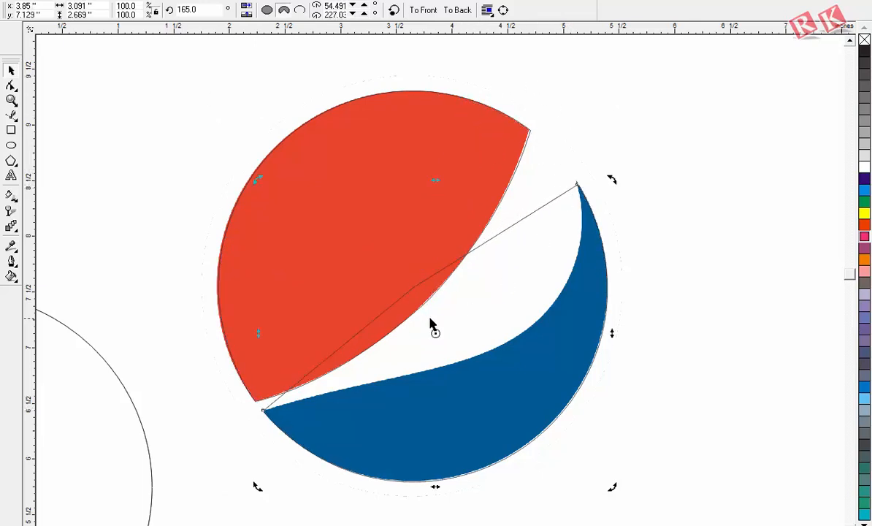
# Convert the blue area's pie to curves and move its centre node onto the blue area's inner edge.
pyautogui.hotkey('ctrl', 'q')
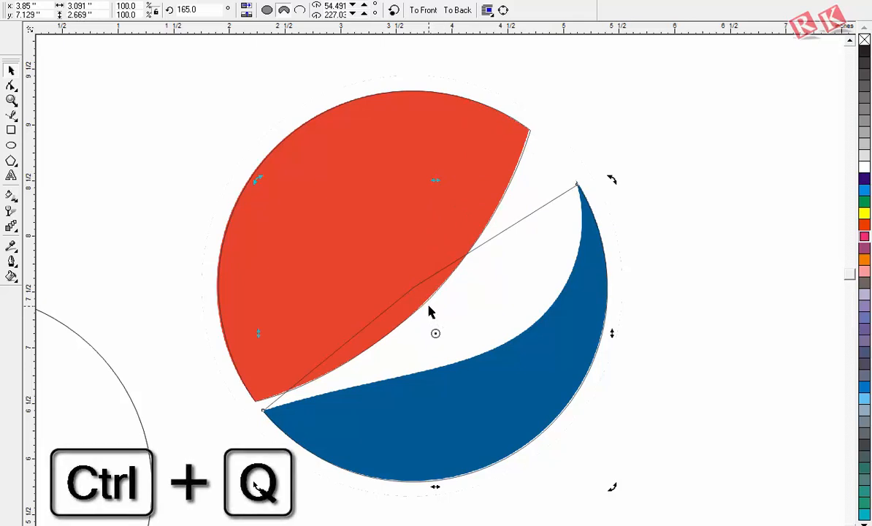
pyautogui.moveTo(413, 292); pyautogui.dragTo(457, 362)
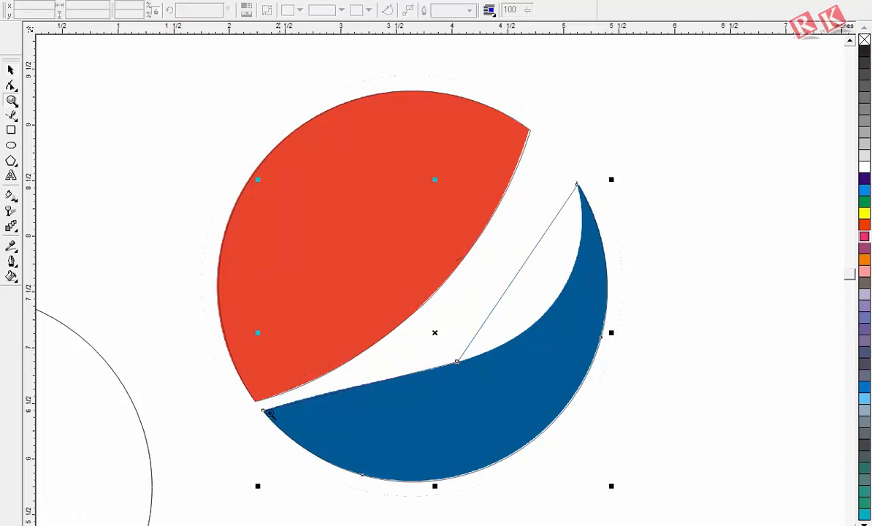
# Convert the blue shape's lower inner segment, between its left tip and centre node, to a curve and bend it towards the blue edge.
pyautogui.moveTo(200, 374); pyautogui.dragTo(470, 434)
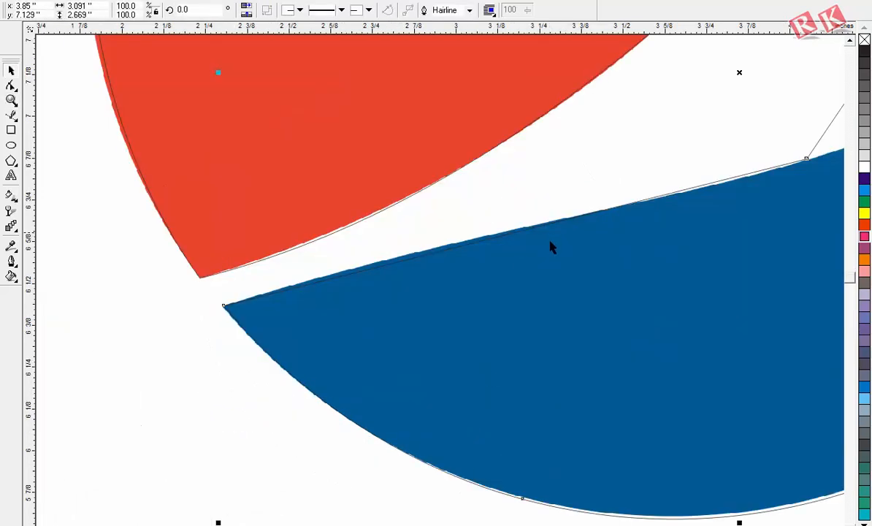
pyautogui.click(224, 306)
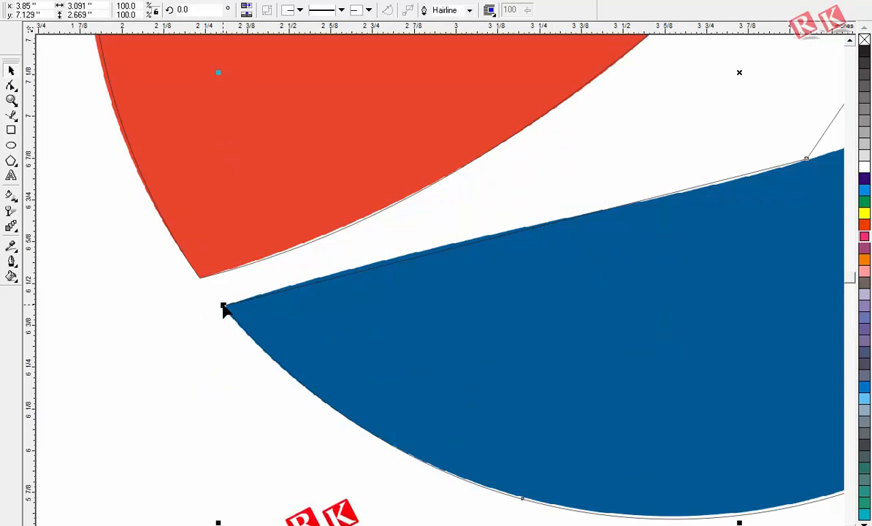
pyautogui.doubleClick(487, 247)
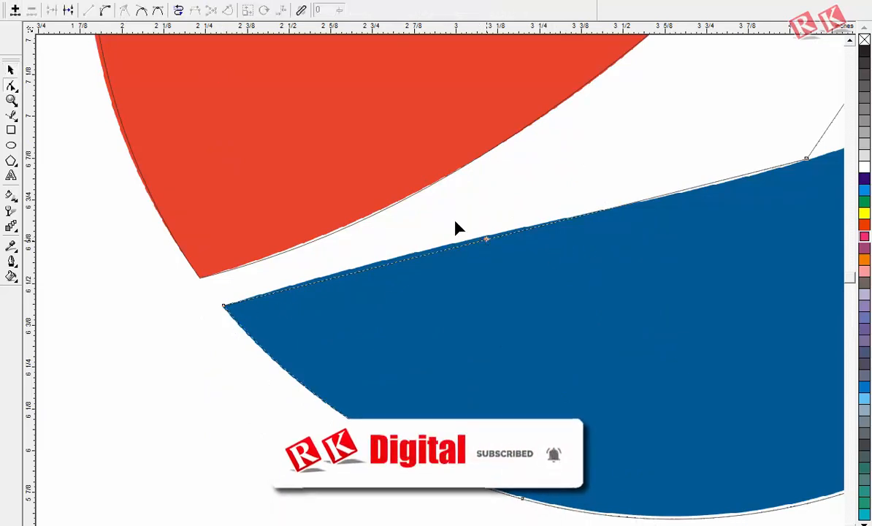
pyautogui.click(101, 11)
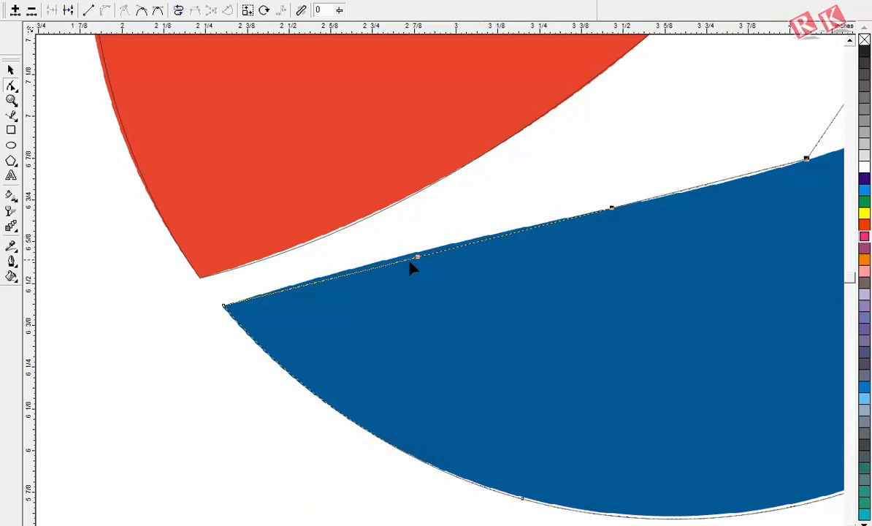
pyautogui.moveTo(420, 266); pyautogui.dragTo(415, 253)
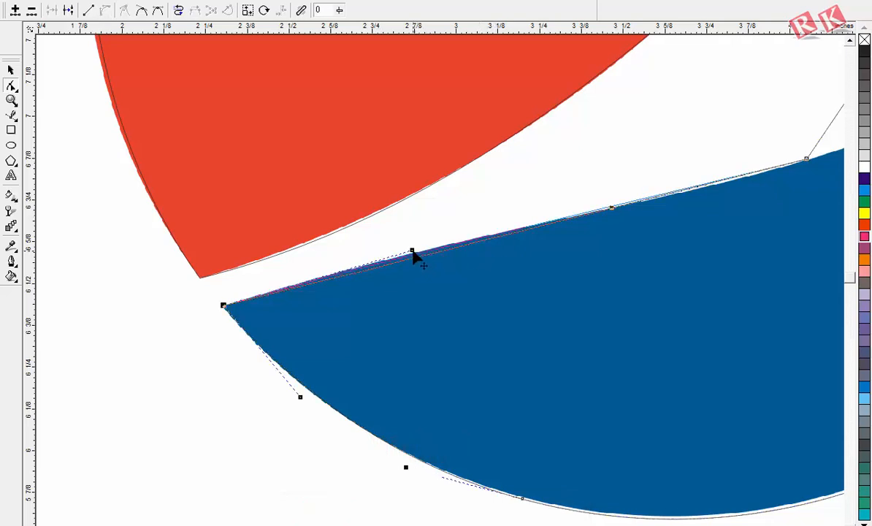
# Fine-tune both curve handles of the lower inner segment so it hugs the blue area's upper edge.
pyautogui.press('F3')
pyautogui.press('F2')
pyautogui.moveTo(299, 319); pyautogui.dragTo(517, 402)
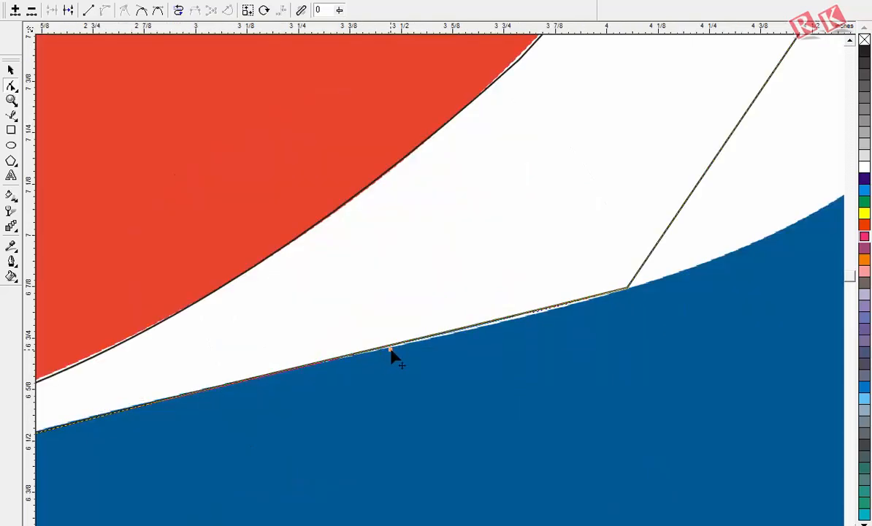
pyautogui.click(393, 352)
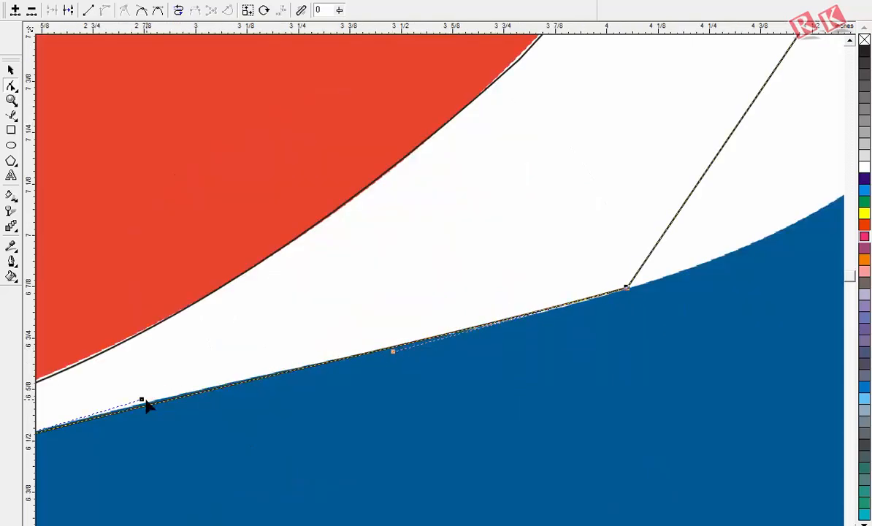
pyautogui.moveTo(141, 405); pyautogui.dragTo(138, 395)
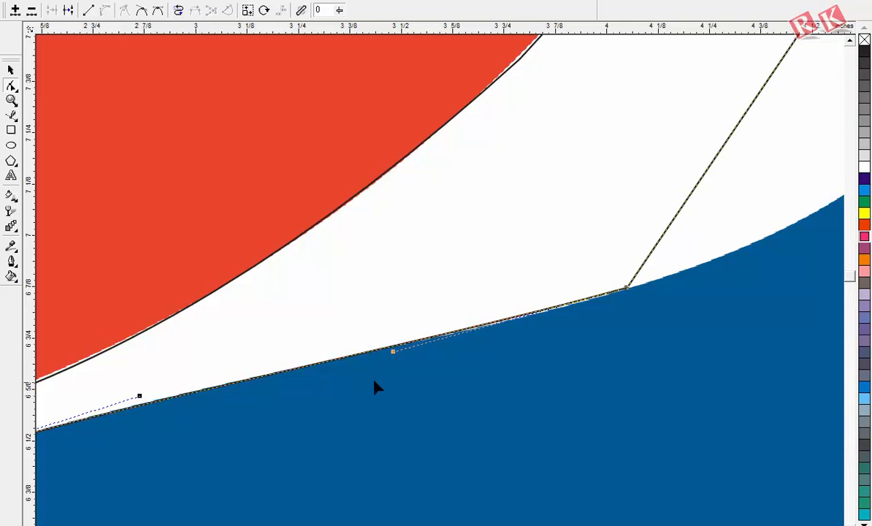
# Convert the straight segment from the centre node to the upper tip to a curve and bend it along the blue area's inner edge.
pyautogui.press('F3')
pyautogui.press('F2')
pyautogui.moveTo(399, 152); pyautogui.dragTo(708, 349)
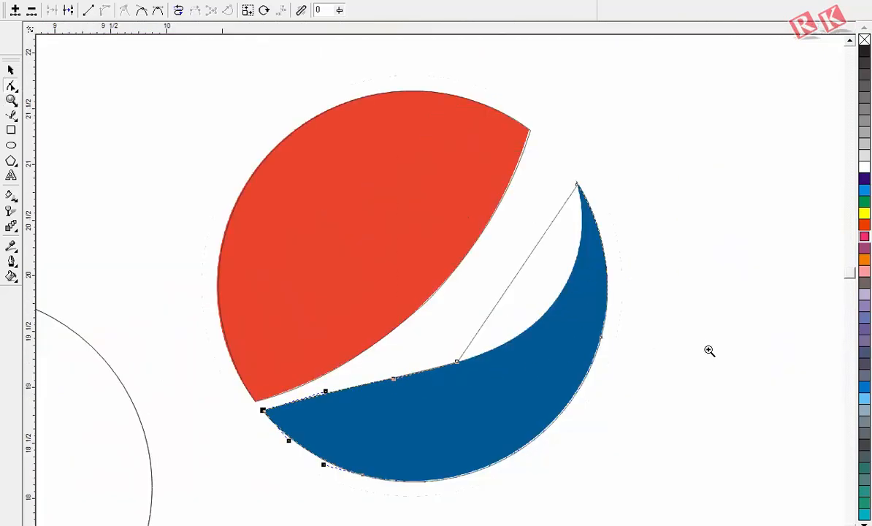
pyautogui.click(336, 361)
pyautogui.click(104, 11)
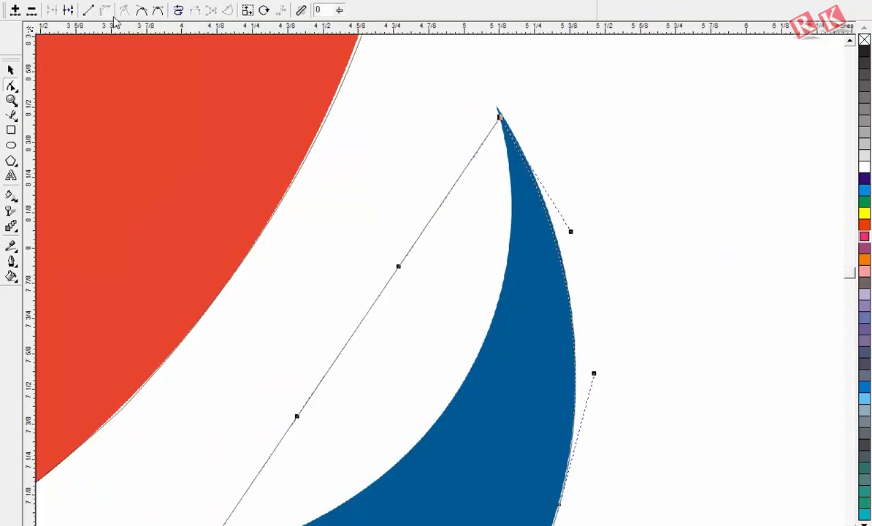
pyautogui.press('F3')
pyautogui.press('F2')
pyautogui.moveTo(356, 151); pyautogui.dragTo(638, 365)
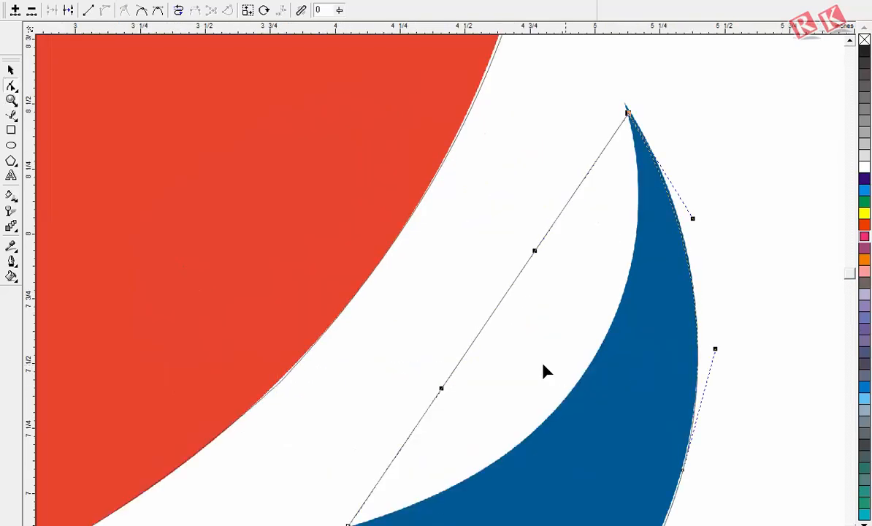
pyautogui.moveTo(471, 346); pyautogui.dragTo(573, 389)
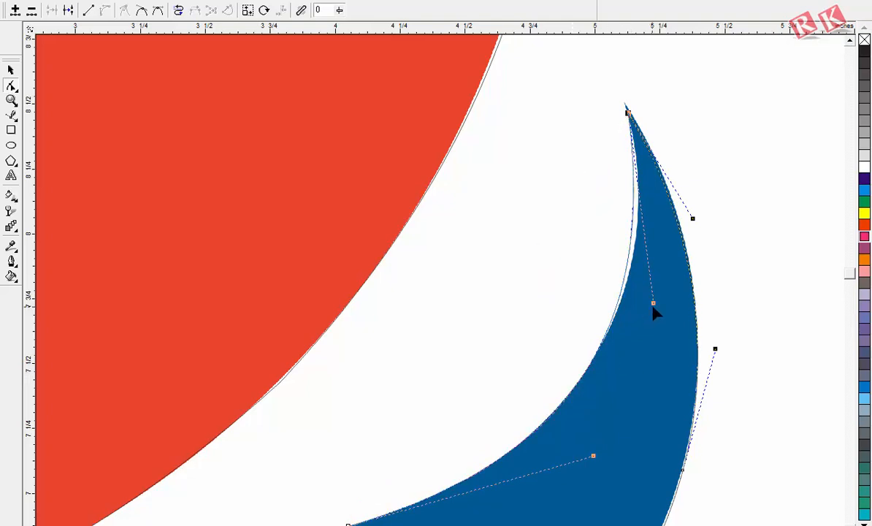
pyautogui.moveTo(654, 302); pyautogui.dragTo(665, 296)
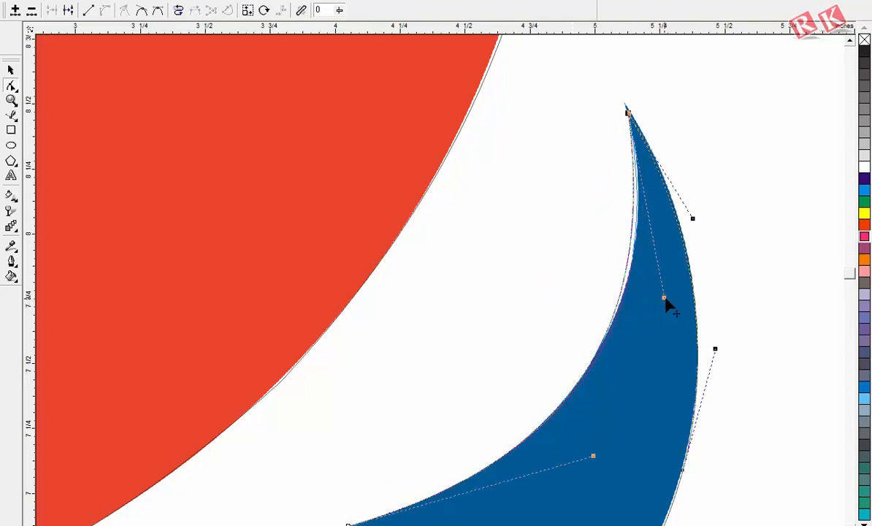
# Move the blue shape's upper tip node onto the exact point of the blue area.
pyautogui.press('F2')
pyautogui.moveTo(586, 52); pyautogui.dragTo(707, 201)
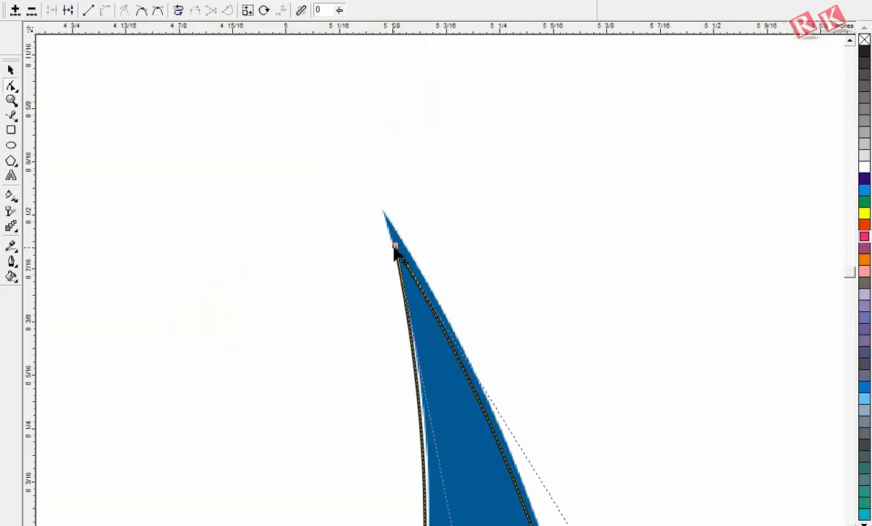
pyautogui.moveTo(394, 249); pyautogui.dragTo(385, 209)
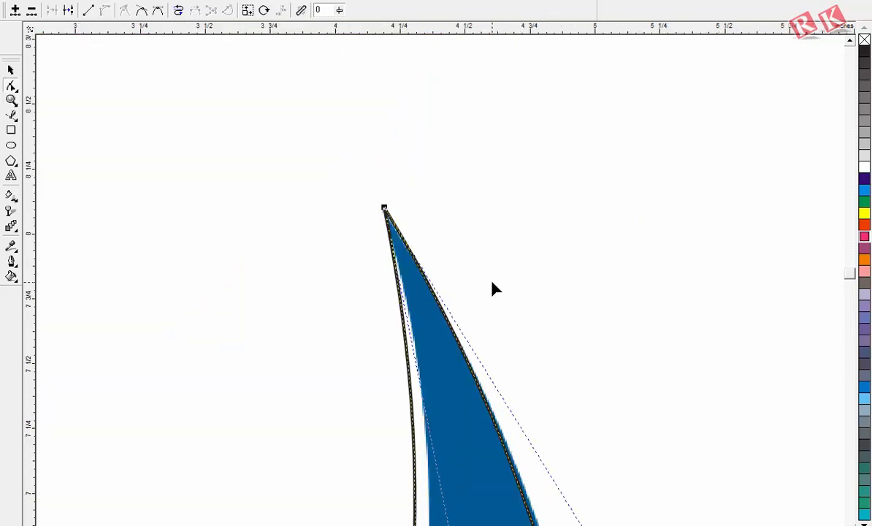
# Readjust the upper handle of the inner curve so it follows the blue crescent's inner edge below the tip.
pyautogui.press('F3')
pyautogui.press('F2')
pyautogui.moveTo(487, 193); pyautogui.dragTo(796, 438)
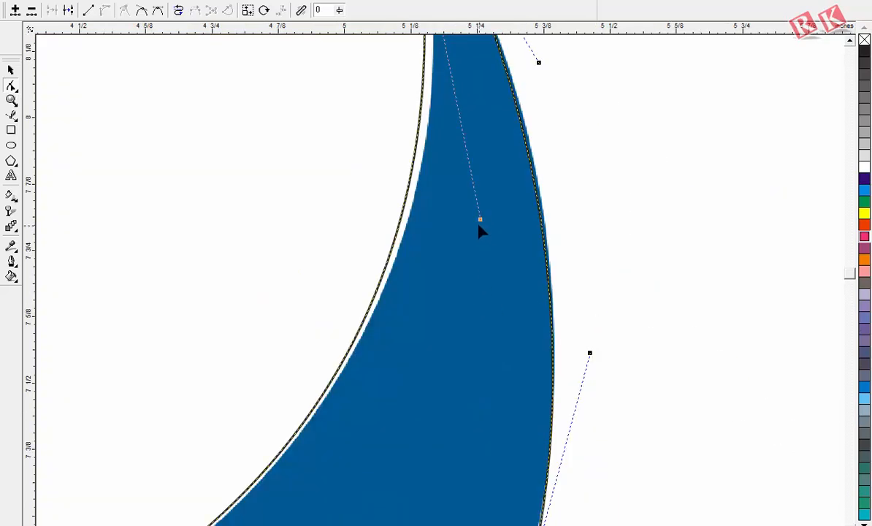
pyautogui.moveTo(480, 220); pyautogui.dragTo(493, 218)
pyautogui.press('F3')
pyautogui.press('F2')
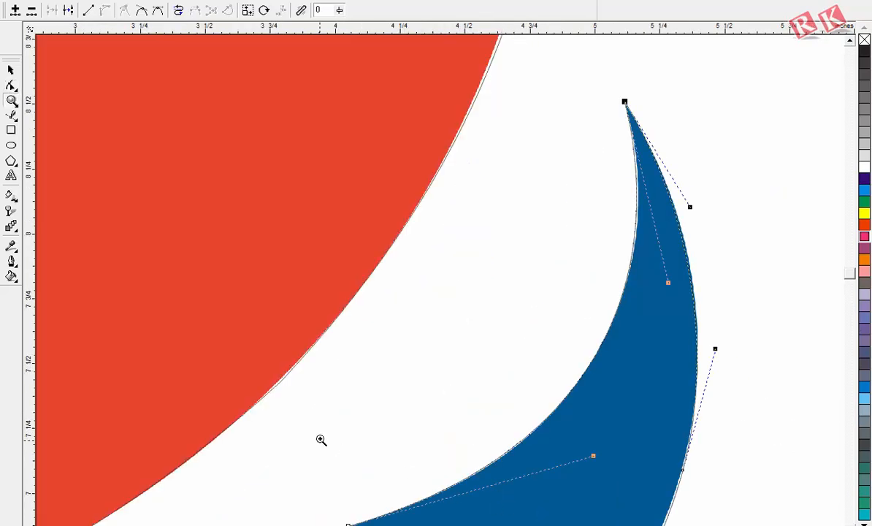
pyautogui.press('F3')
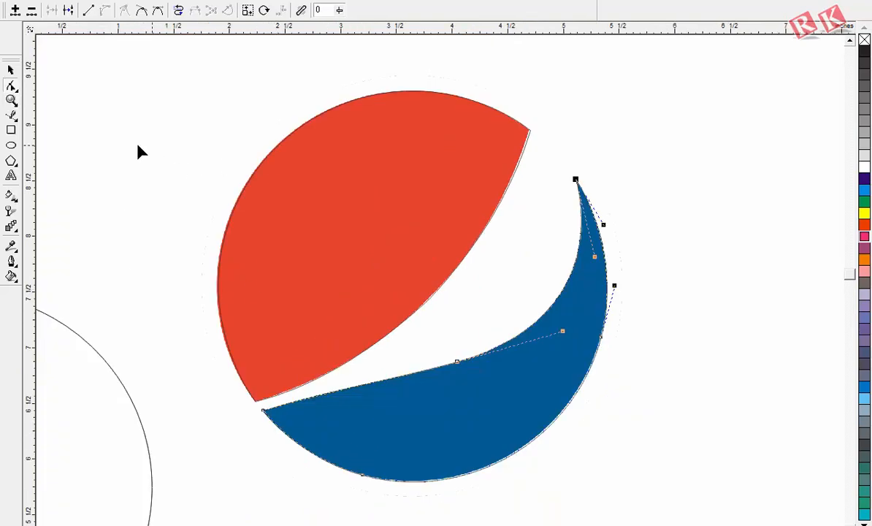
# Place a duplicate of the spare circle over the whole globe, centred at about X 3.641, Y 7.57 inches.
pyautogui.click(10, 69)
pyautogui.press('F2')
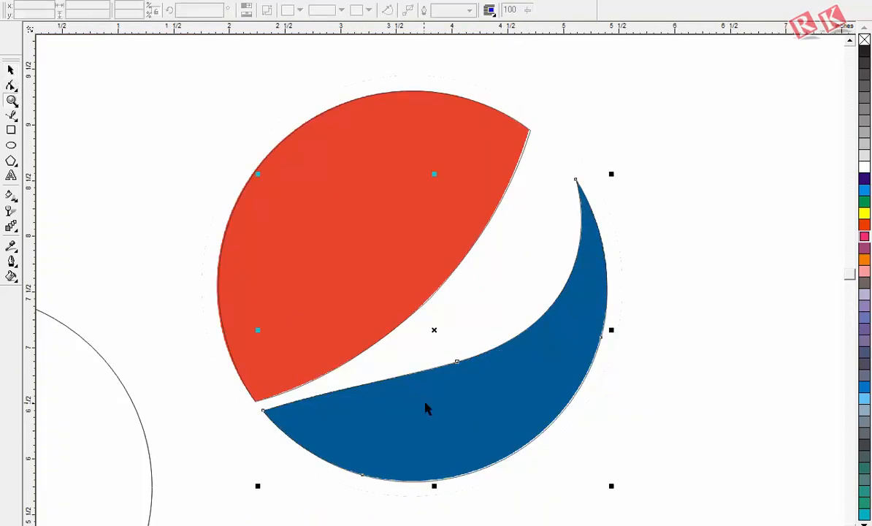
pyautogui.press('F3')
pyautogui.moveTo(160, 328); pyautogui.dragTo(340, 248)
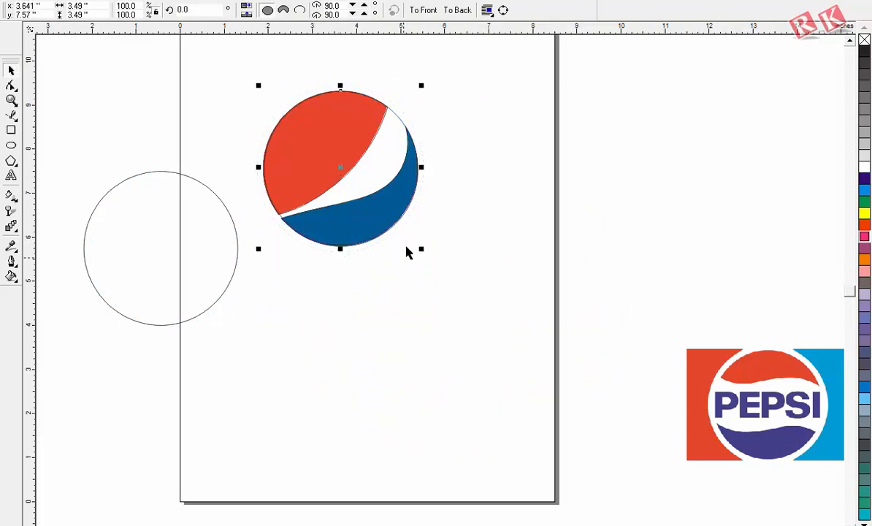
pyautogui.press('z')
pyautogui.moveTo(195, 55); pyautogui.dragTo(495, 265)
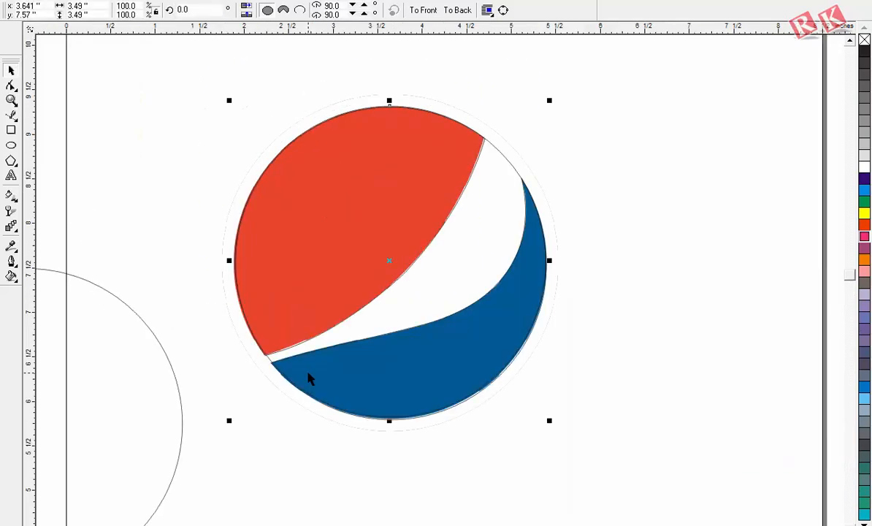
# Move the globe reference bitmap off the traced outlines to beside the page, at about X 10.443, Y 7.072 inches.
pyautogui.press('F3')
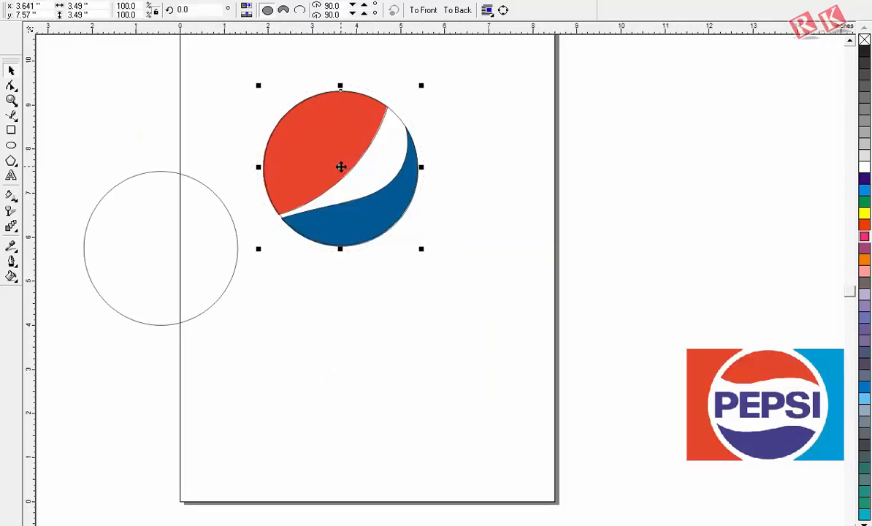
pyautogui.moveTo(359, 174); pyautogui.dragTo(700, 170)
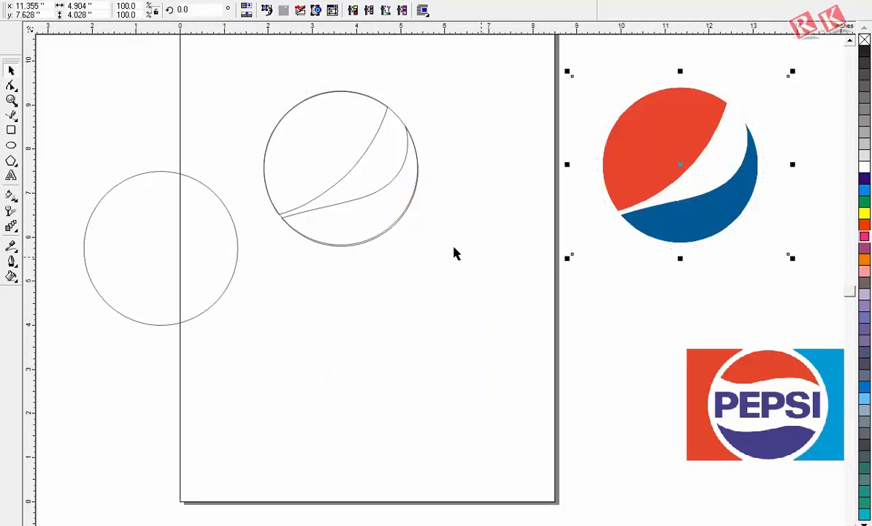
pyautogui.press('z')
pyautogui.moveTo(246, 81); pyautogui.dragTo(539, 318)
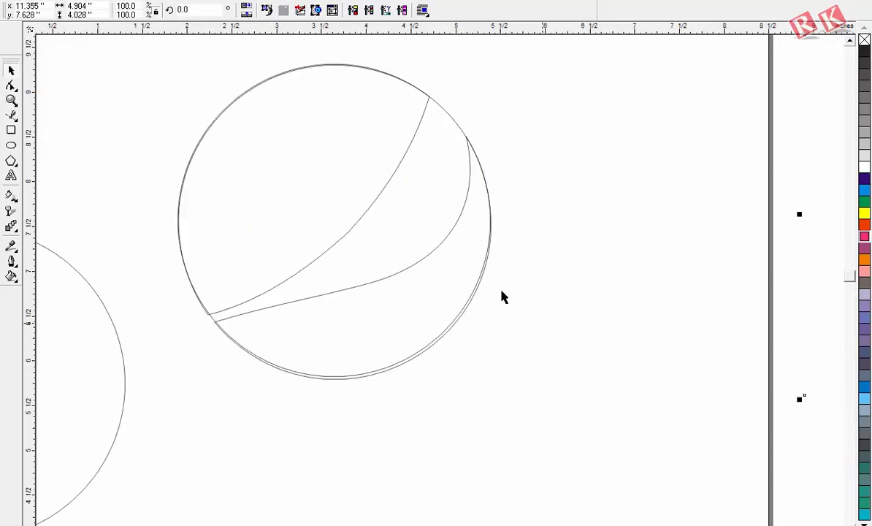
pyautogui.click(399, 176)
pyautogui.press('F3')
pyautogui.moveTo(670, 166); pyautogui.dragTo(632, 190)
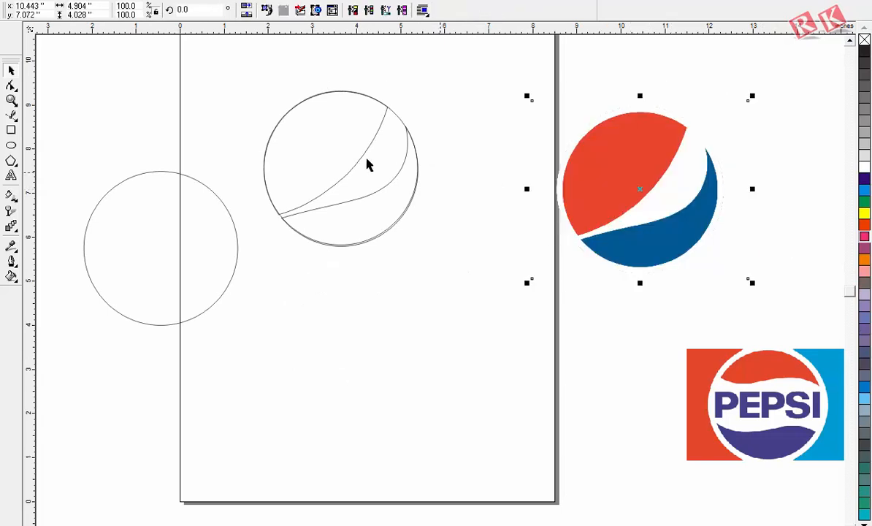
# Fill the globe's traced upper shape with the palette's orange-red.
pyautogui.click(360, 156)
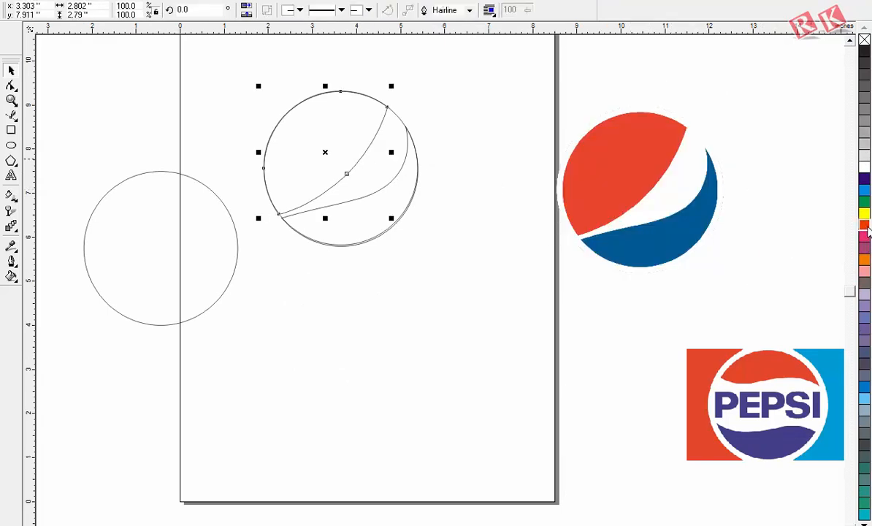
pyautogui.click(864, 224)
pyautogui.click(431, 289)
# Fill the globe's traced lower shape with a darker shade of the palette's blue.
pyautogui.click(361, 198)
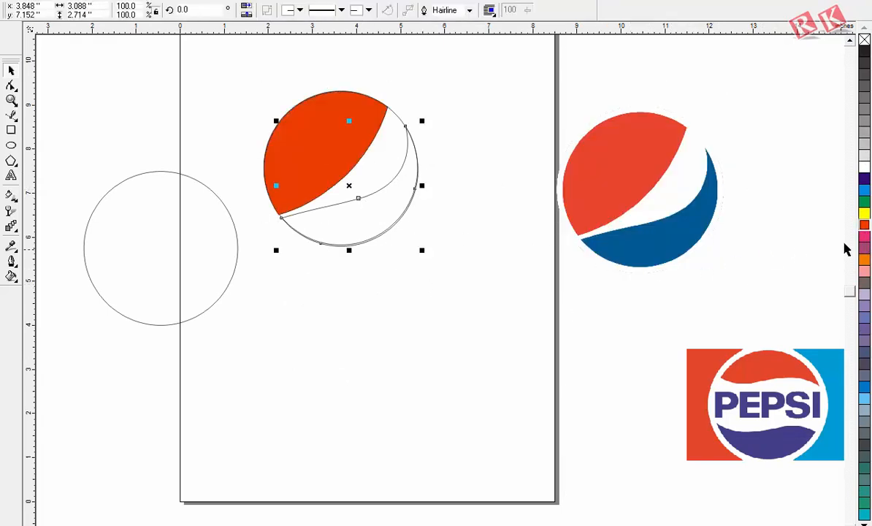
pyautogui.click(866, 388)
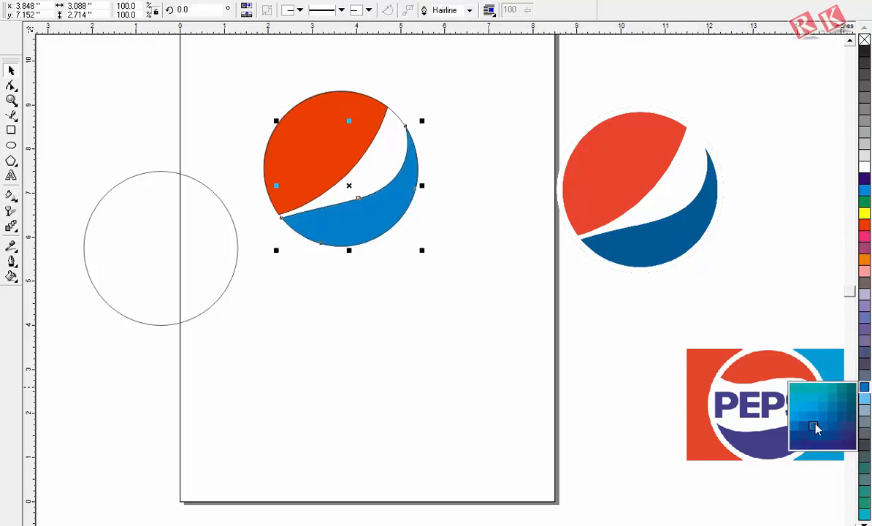
pyautogui.click(836, 420)
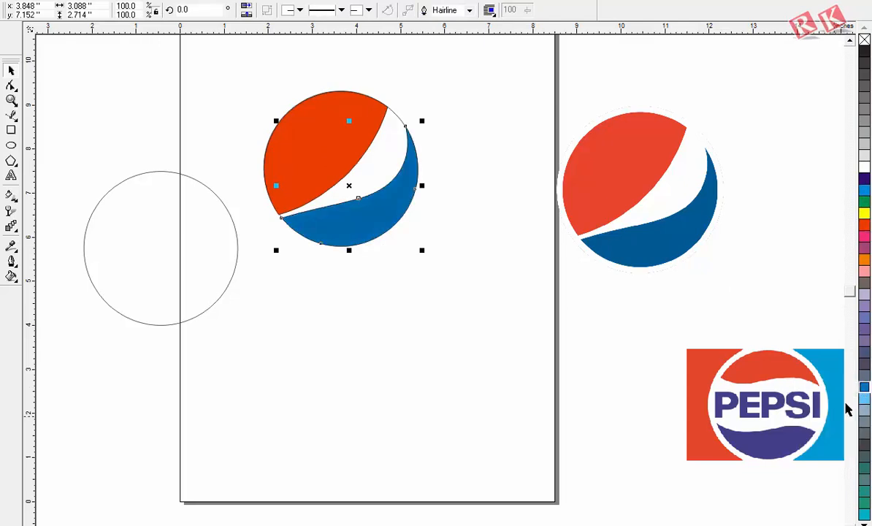
pyautogui.moveTo(868, 391); pyautogui.dragTo(825, 428)
pyautogui.click(472, 299)
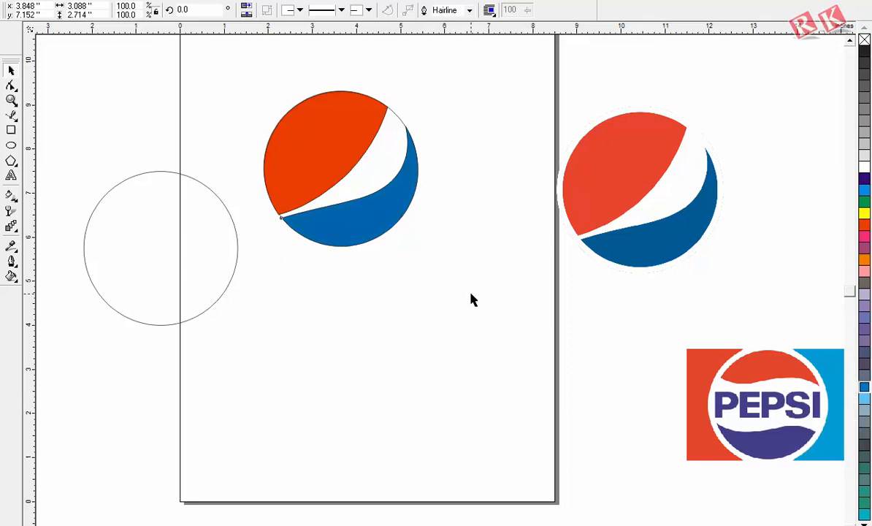
# Remove the outlines from the globe's red and blue shapes.
pyautogui.moveTo(214, 47); pyautogui.dragTo(535, 262)
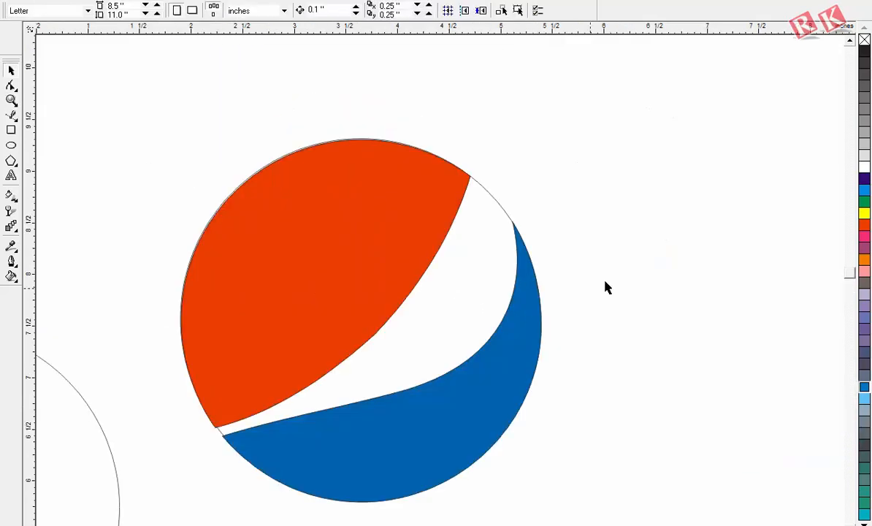
pyautogui.click(415, 259)
pyautogui.press('z')
pyautogui.moveTo(423, 236); pyautogui.dragTo(468, 266)
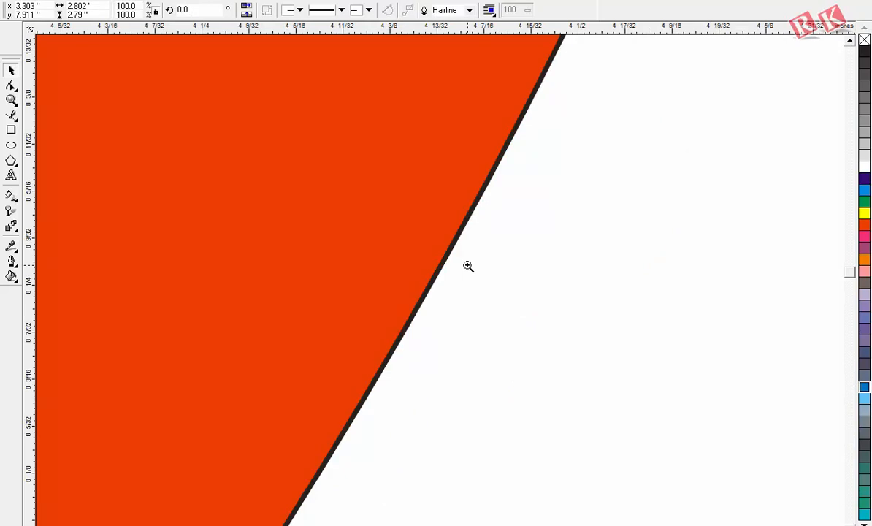
pyautogui.press('F3')
pyautogui.press('F3')
pyautogui.click(265, 89)
pyautogui.click(344, 151)
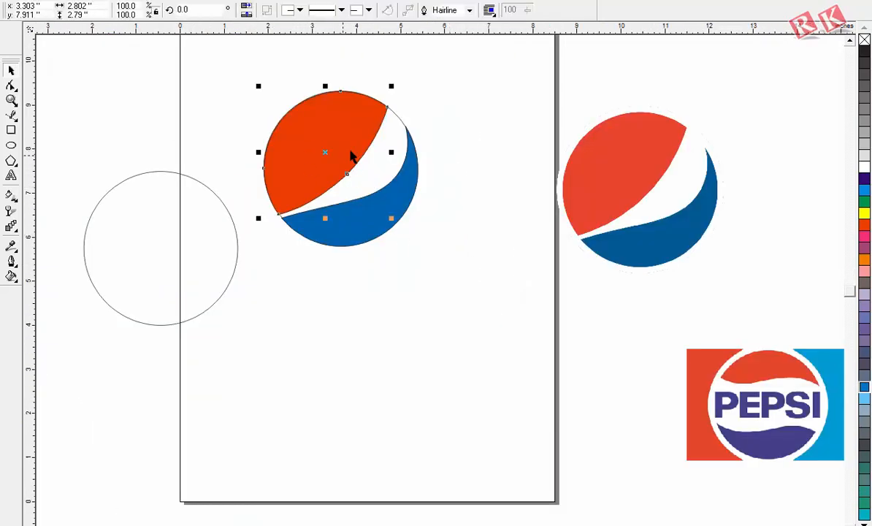
pyautogui.rightClick(864, 41)
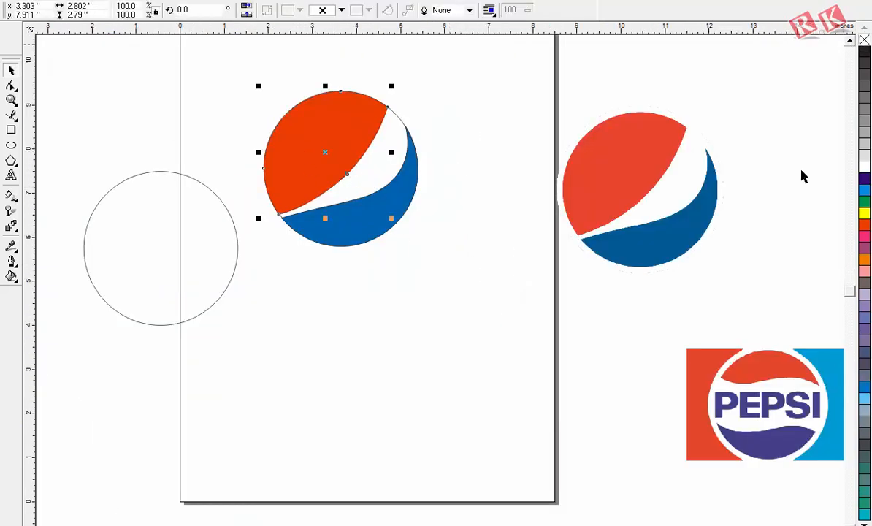
pyautogui.click(388, 212)
pyautogui.rightClick(864, 41)
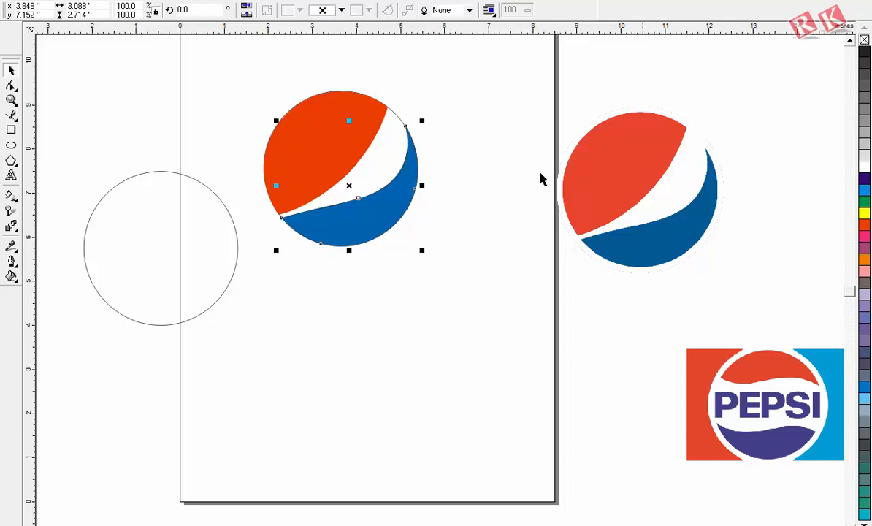
# Enlarge the thin circle around the vector globe about its centre to about 3.715 inches across.
pyautogui.click(486, 171)
pyautogui.moveTo(215, 71); pyautogui.dragTo(588, 300)
pyautogui.click(472, 159)
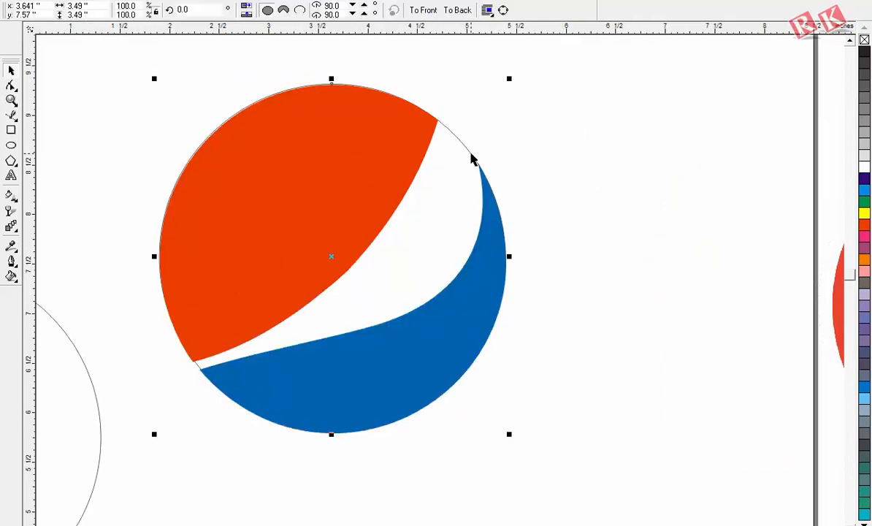
pyautogui.press('F3')
pyautogui.press('F2')
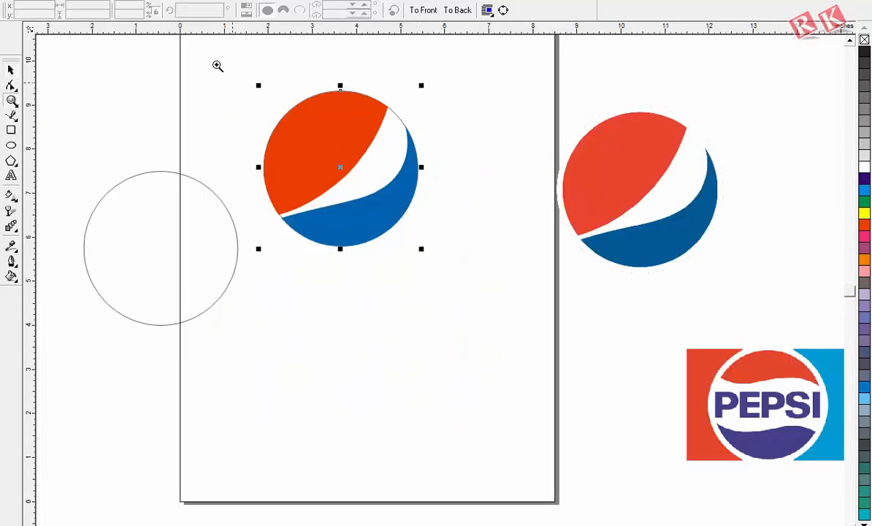
pyautogui.moveTo(218, 64); pyautogui.dragTo(530, 276)
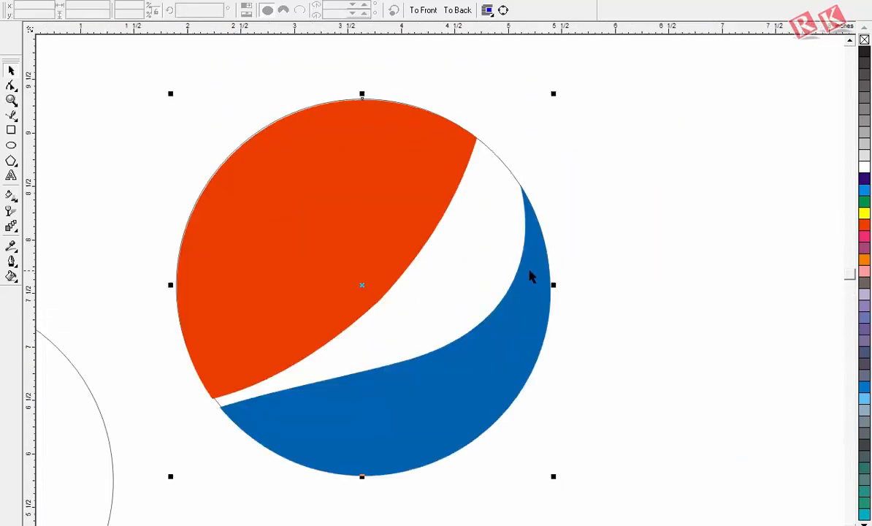
pyautogui.click(529, 166)
pyautogui.click(512, 174)
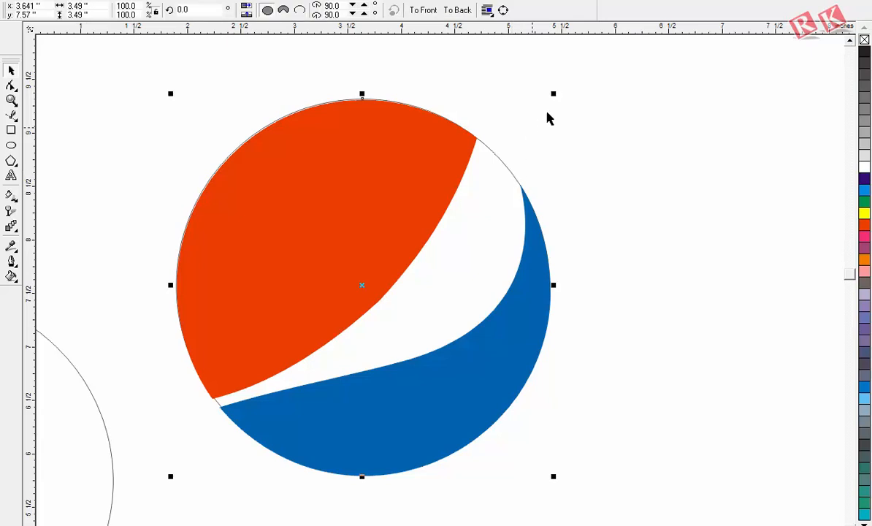
pyautogui.moveTo(554, 96); pyautogui.dragTo(567, 75)
pyautogui.hotkey('ctrl', 'z')
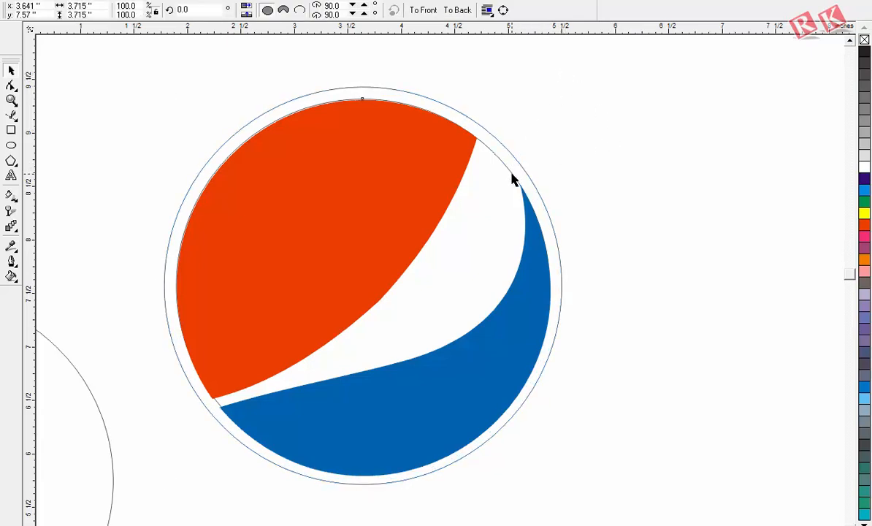
pyautogui.click(700, 172)
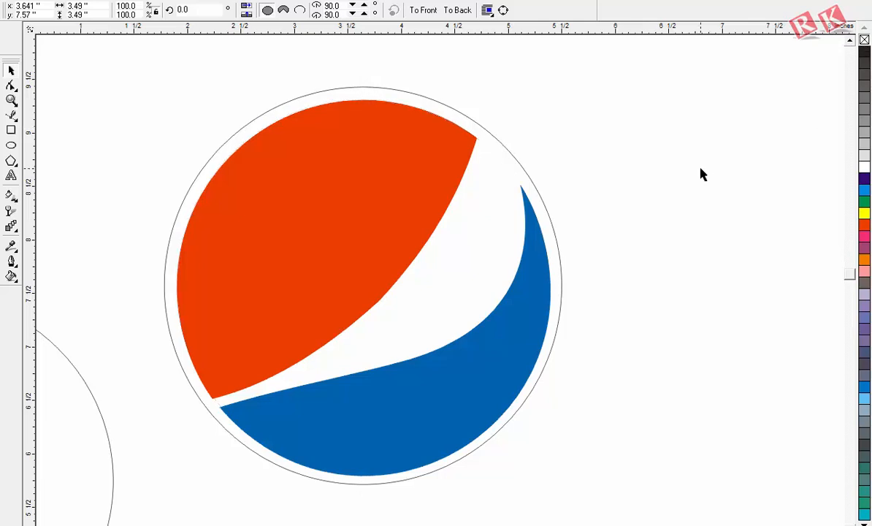
# Delete the spare circle that overlaps the page's edge beside the vector globe.
pyautogui.press('F3')
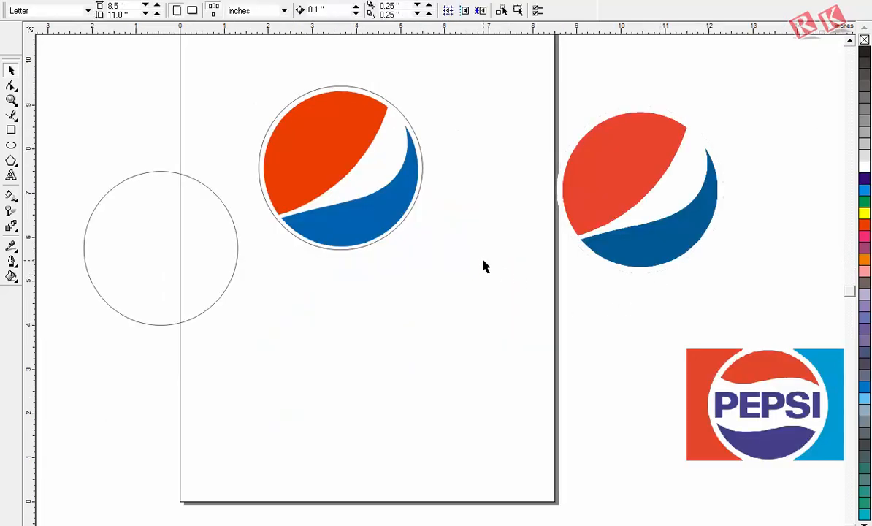
pyautogui.click(201, 314)
pyautogui.press('Delete')
# Move the globe reference bitmap onto the page, directly below the vector globe.
pyautogui.click(643, 217)
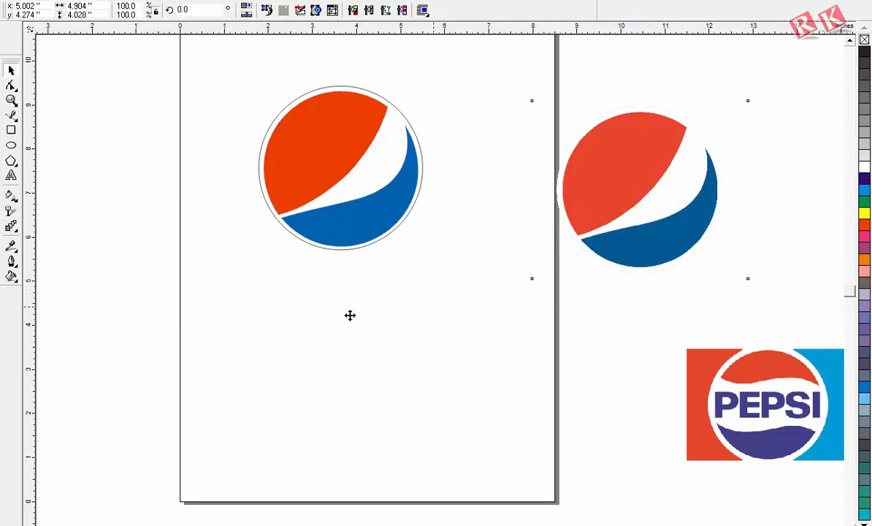
pyautogui.moveTo(350, 315); pyautogui.dragTo(391, 345)
pyautogui.press('F2')
pyautogui.moveTo(181, 70); pyautogui.dragTo(511, 458)
pyautogui.click(633, 306)
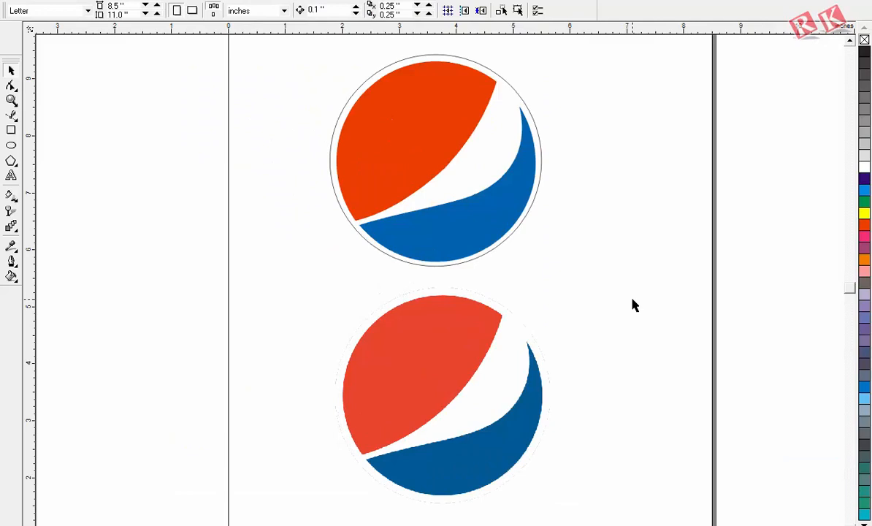
# Delete the thin outlined circle surrounding the vector globe.
pyautogui.click(520, 100)
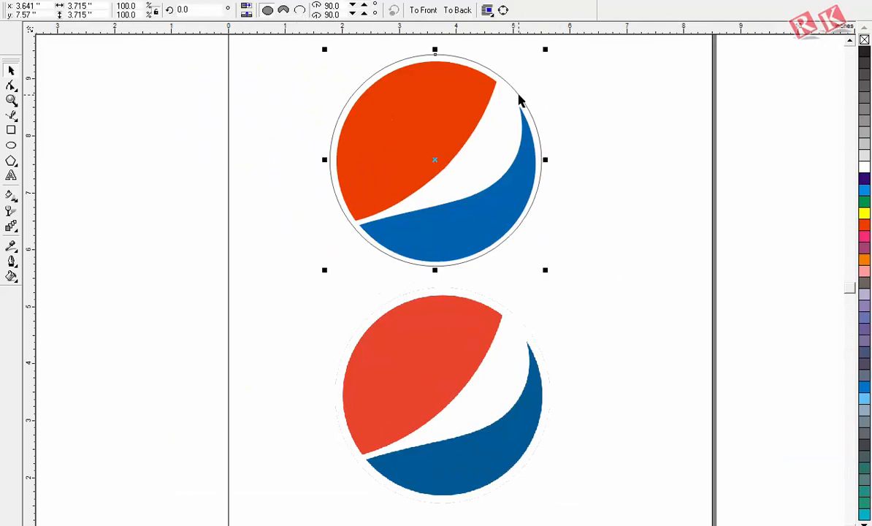
pyautogui.press('Delete')
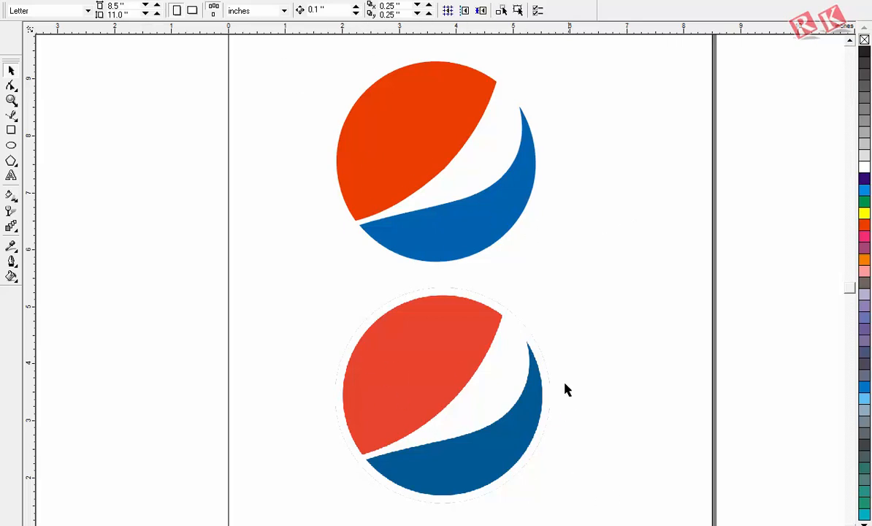
pyautogui.scroll(-1, 501, 218)
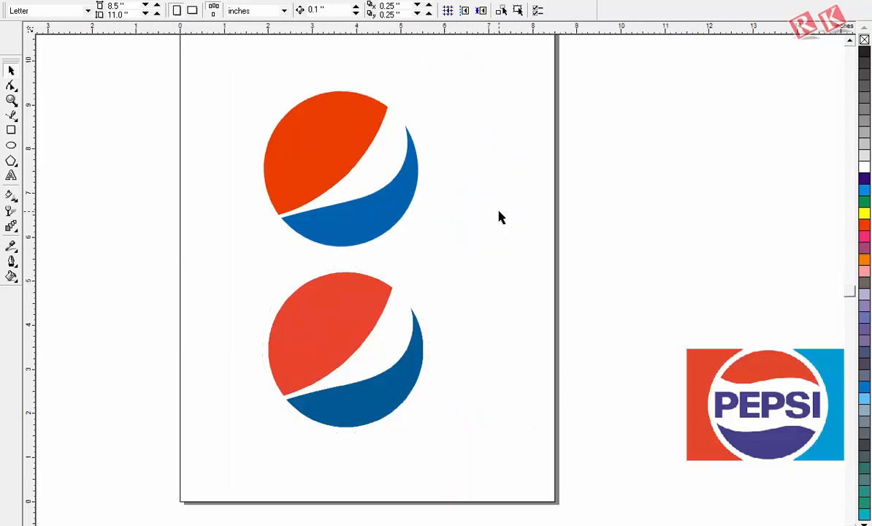
# Add a new page and place the rectangular PEPSI logo bitmap on it at about X 3.452, Y 6.972 inches.
pyautogui.moveTo(768, 418); pyautogui.dragTo(298, 194)
pyautogui.click(483, 296)
pyautogui.press('pagedown')
pyautogui.press('Return')
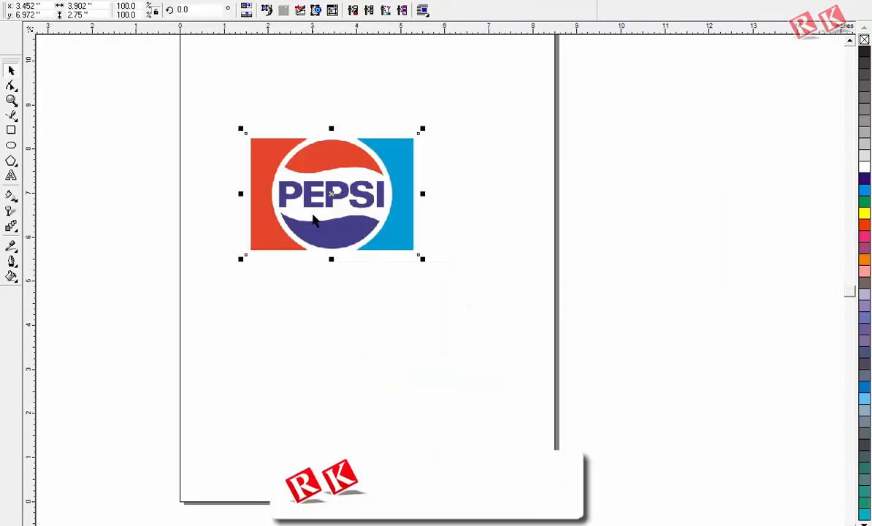
# Draw a circle about 2.467 inches across that fits the PEPSI logo's inner globe, centred at about X 3.452, Y 6.979 inches.
pyautogui.press('F2')
pyautogui.moveTo(187, 108); pyautogui.dragTo(504, 286)
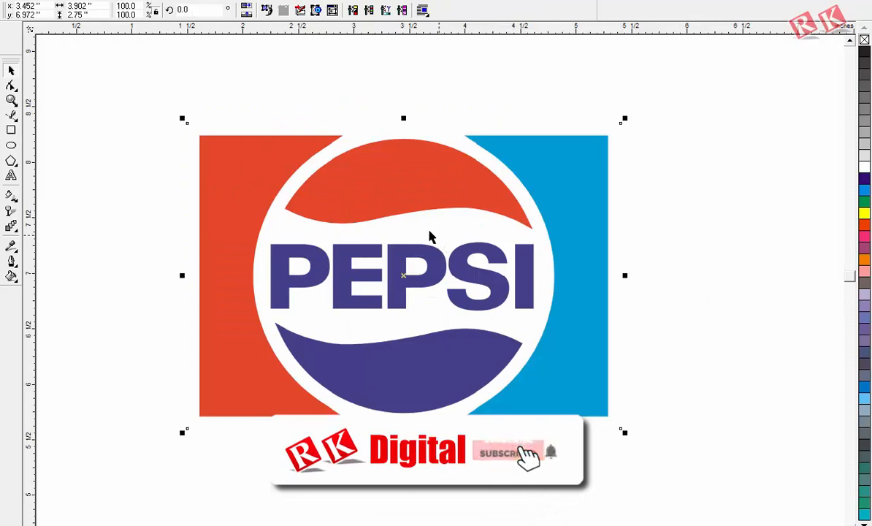
pyautogui.click(10, 146)
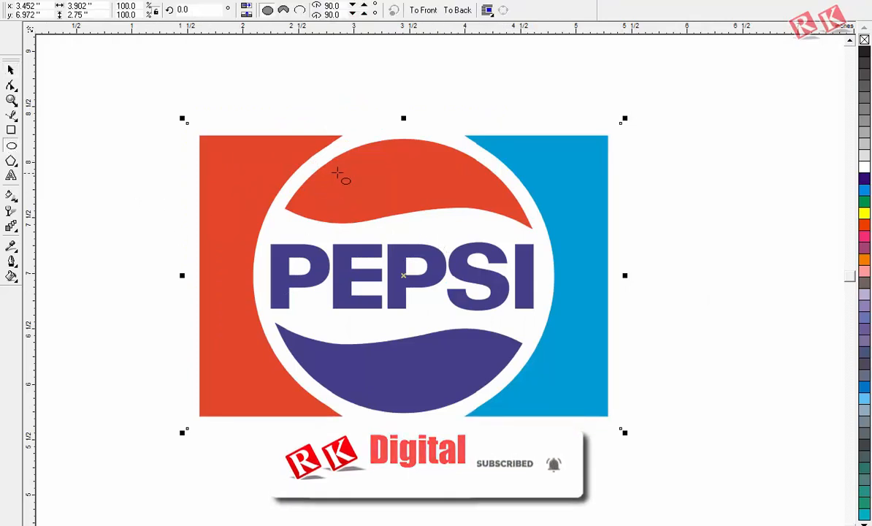
pyautogui.moveTo(266, 164); pyautogui.dragTo(400, 301)
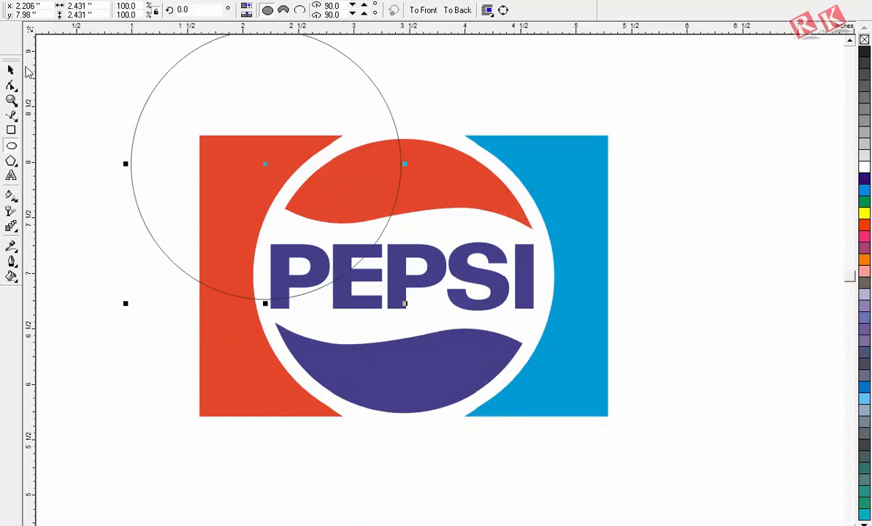
pyautogui.click(11, 69)
pyautogui.moveTo(267, 162); pyautogui.dragTo(404, 271)
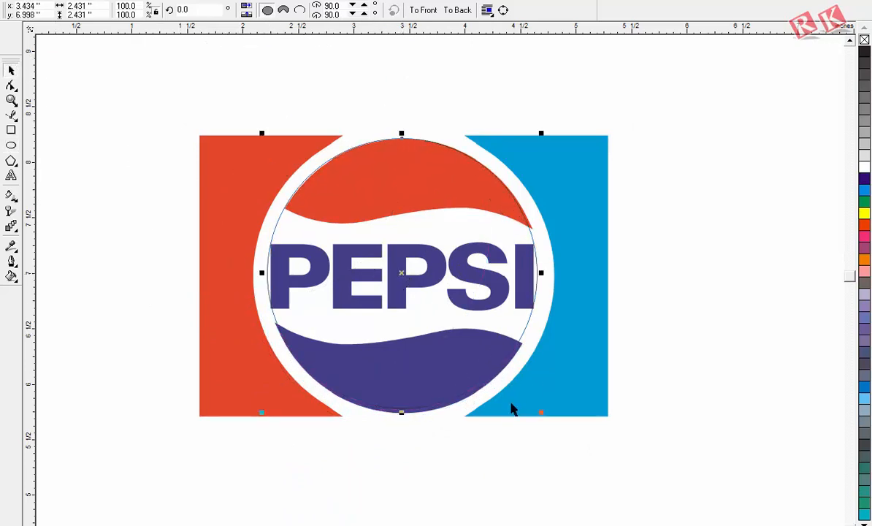
pyautogui.moveTo(541, 414); pyautogui.dragTo(545, 416)
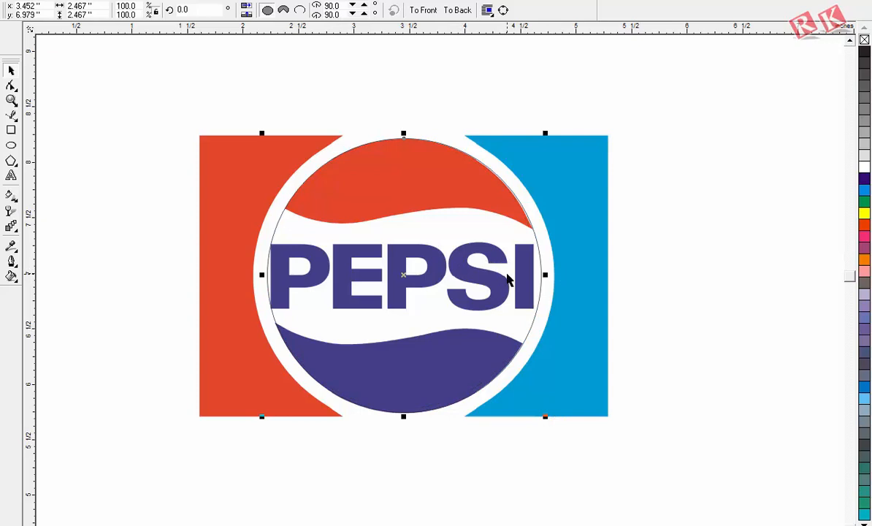
# Move the circle below the logo to about X 3.56, Y 3.1 inches and place a copy at about X 6.482, Y 3.811.
pyautogui.hotkey('shift', 'F4')
pyautogui.moveTo(333, 194); pyautogui.dragTo(339, 365)
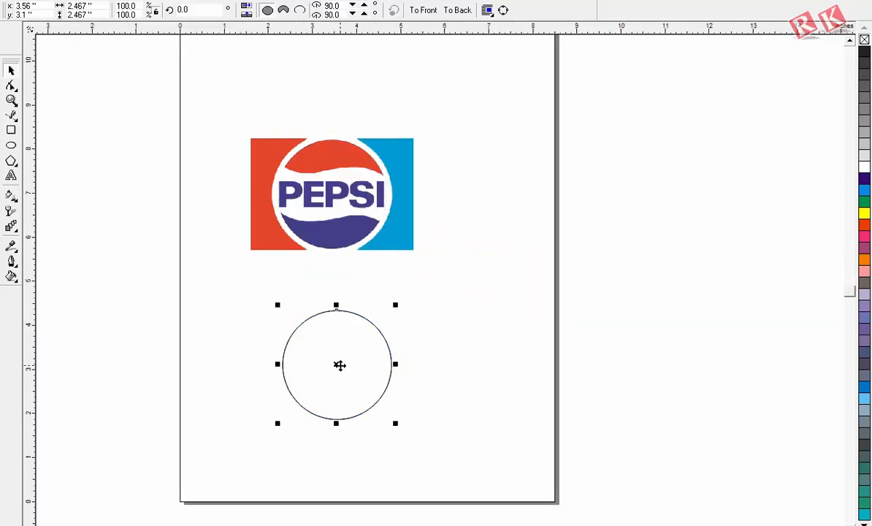
pyautogui.moveTo(344, 365); pyautogui.dragTo(473, 333)
pyautogui.rightClick(473, 333)
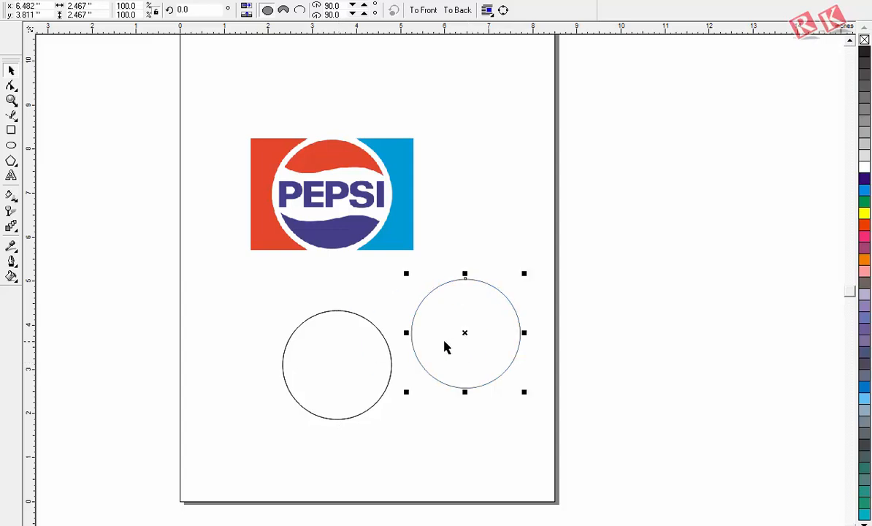
# Place a circle from below the logo over its inner globe, at about X 3.436, Y 6.971 inches.
pyautogui.press('F2')
pyautogui.moveTo(161, 90); pyautogui.dragTo(575, 432)
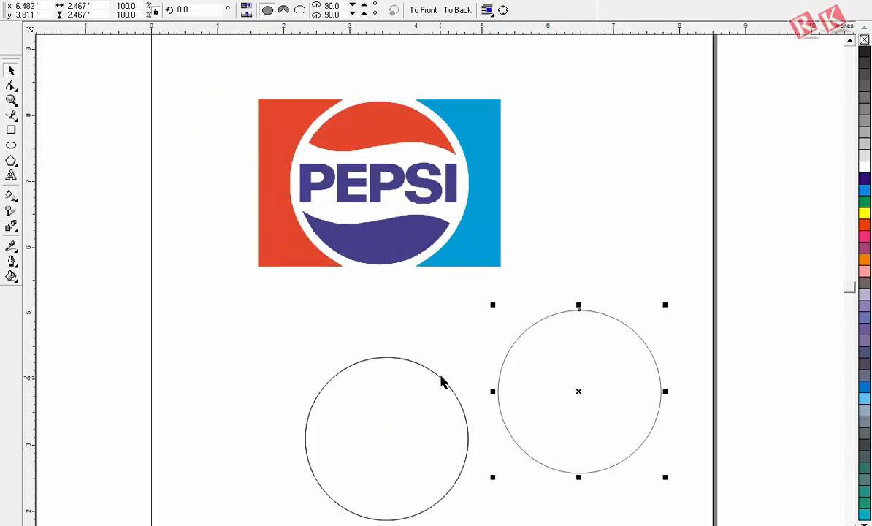
pyautogui.moveTo(438, 378); pyautogui.dragTo(437, 181)
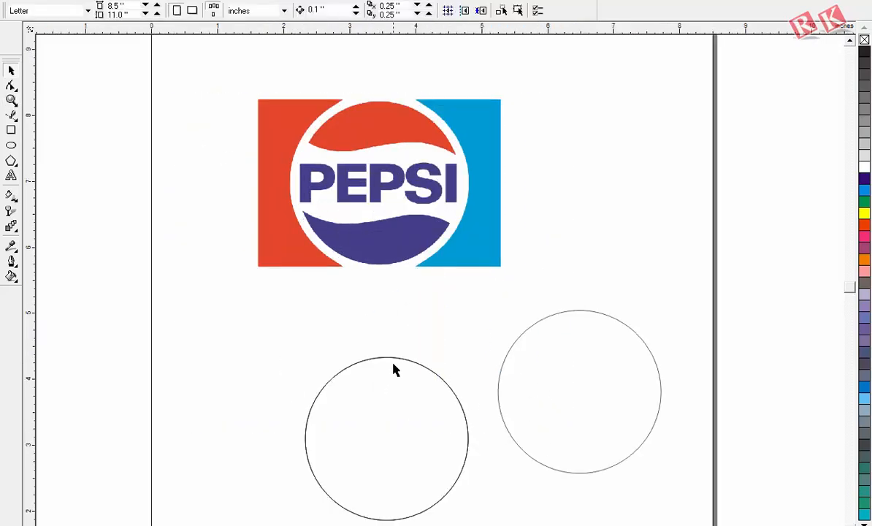
pyautogui.moveTo(392, 359); pyautogui.dragTo(386, 99)
# Turn the circle over the logo into a pie spanning about 20.197° to 150.17°, ending at the red wave's two tips.
pyautogui.press('F2')
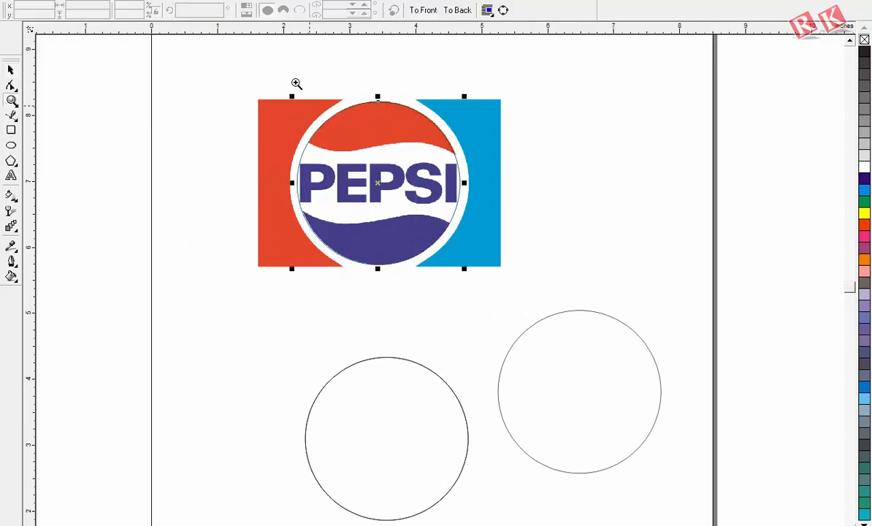
pyautogui.moveTo(257, 71); pyautogui.dragTo(498, 278)
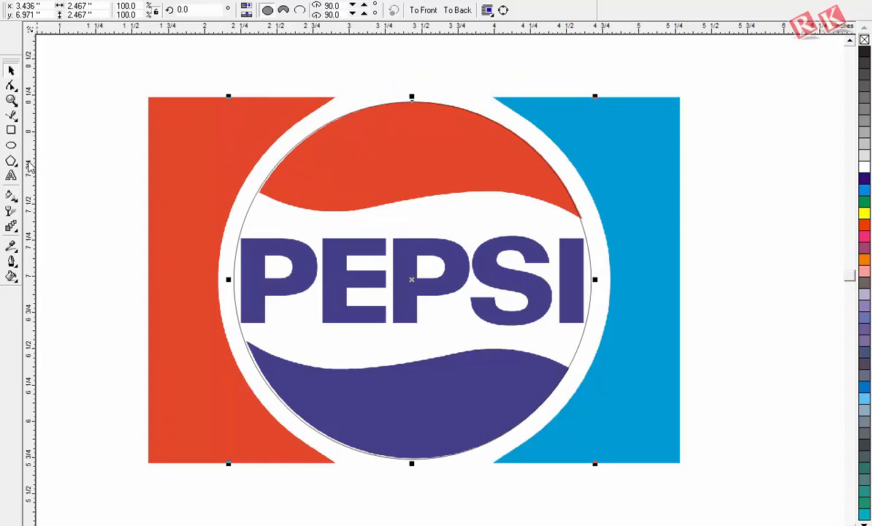
pyautogui.click(284, 10)
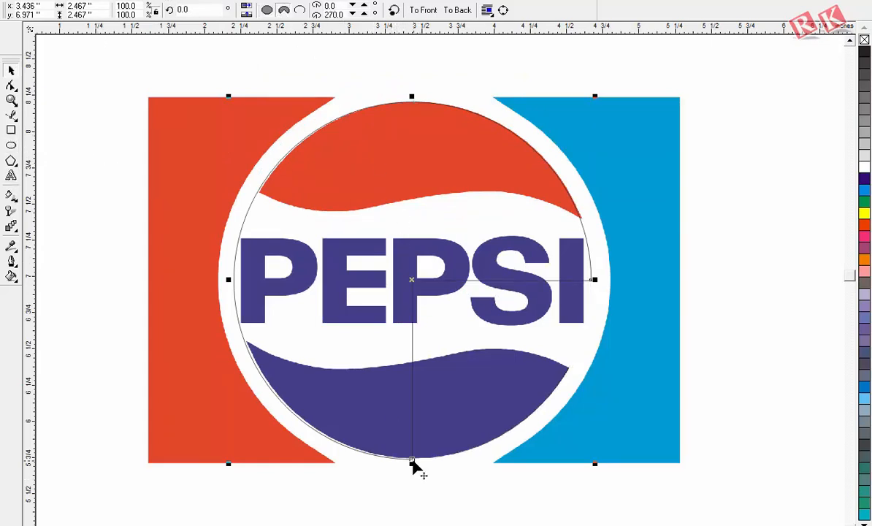
pyautogui.moveTo(414, 465); pyautogui.dragTo(273, 208)
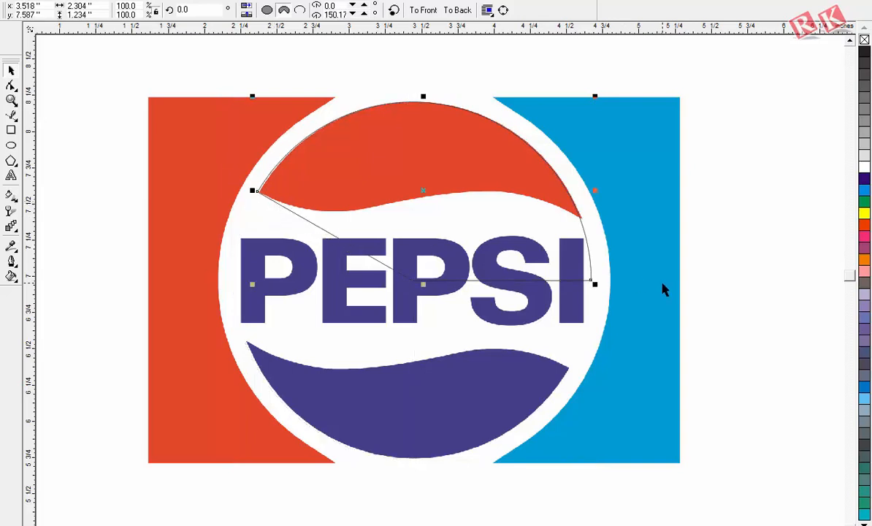
pyautogui.moveTo(593, 285); pyautogui.dragTo(585, 222)
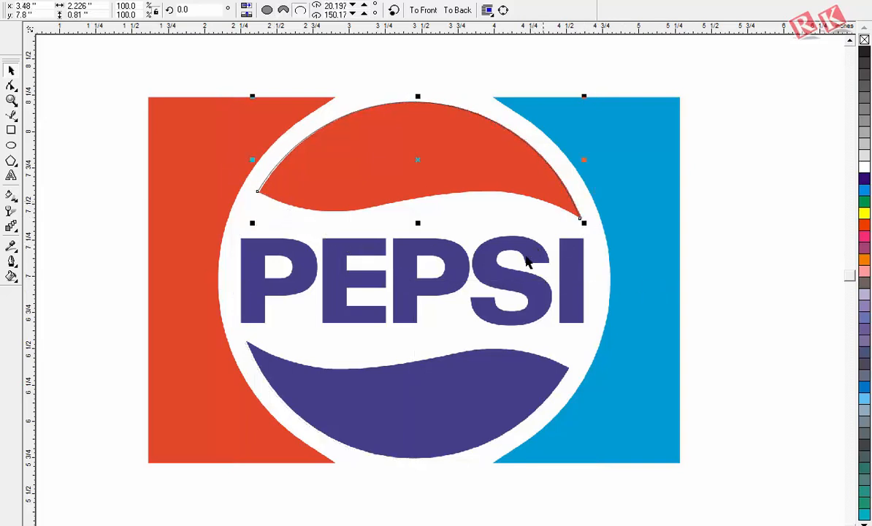
pyautogui.click(284, 11)
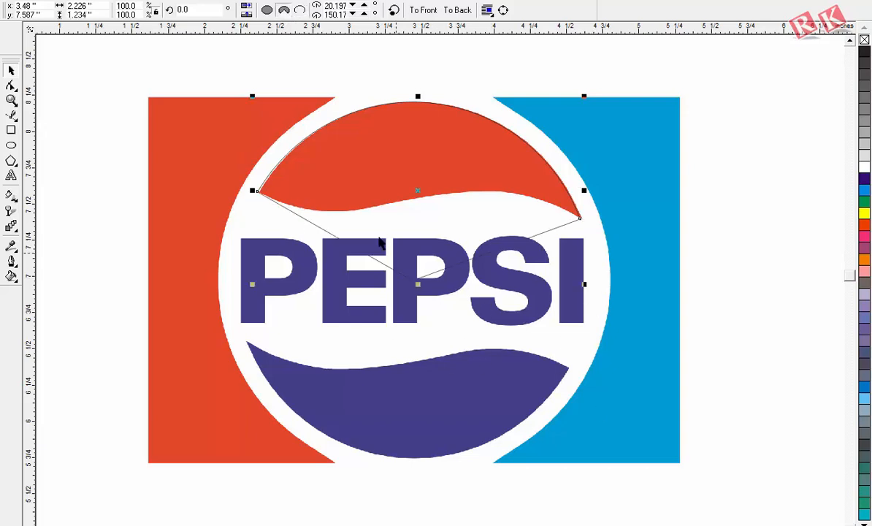
# Convert the pie to curves and move its centre node onto the middle of the red wave's lower edge.
pyautogui.press('F2')
pyautogui.moveTo(243, 103); pyautogui.dragTo(652, 305)
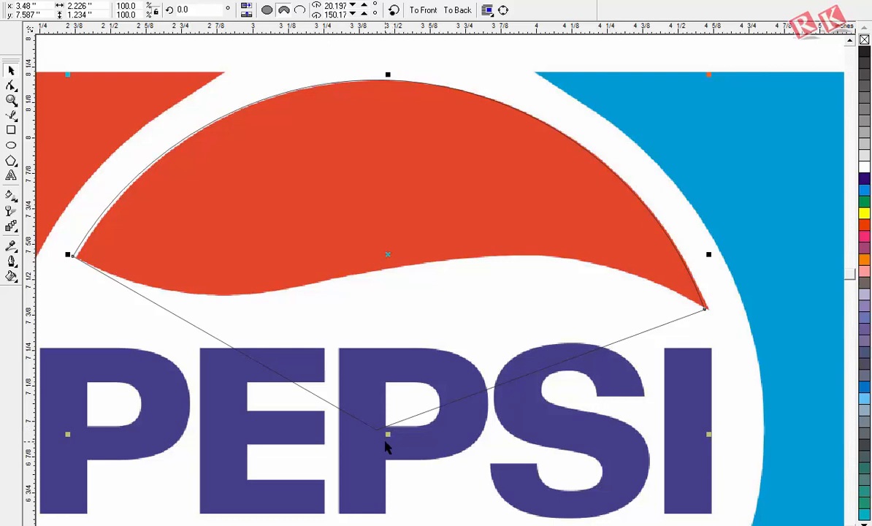
pyautogui.hotkey('ctrl', 'q')
pyautogui.moveTo(376, 430); pyautogui.dragTo(388, 269)
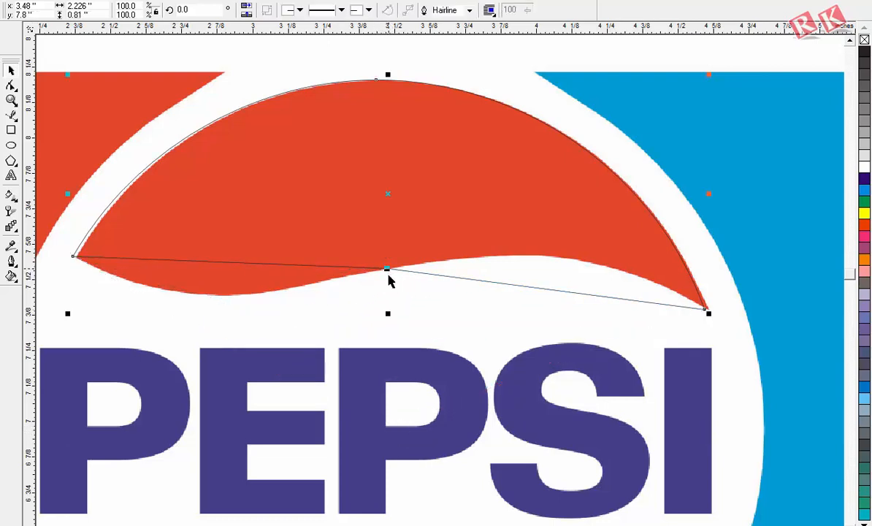
# Convert the outline's lower-left segment to a curve and bend it to follow the red wave's lower edge.
pyautogui.press('F2')
pyautogui.moveTo(55, 190); pyautogui.dragTo(571, 416)
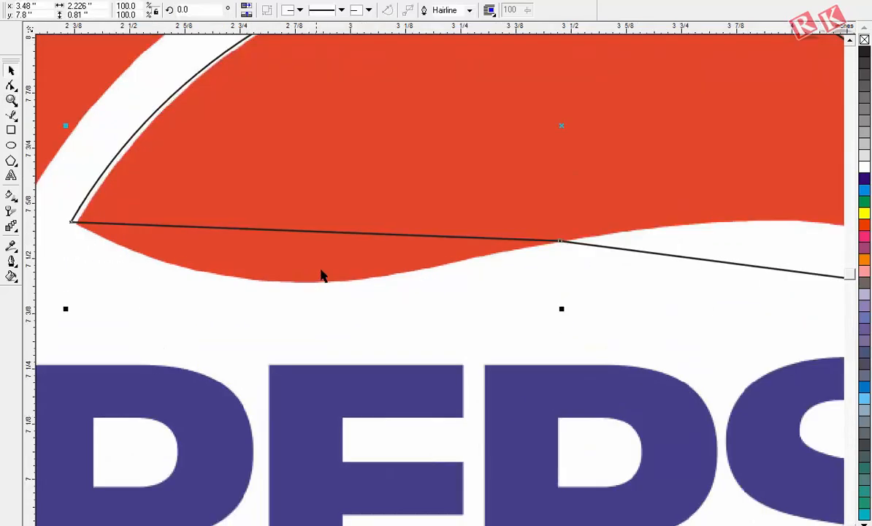
pyautogui.press('F10')
pyautogui.click(309, 232)
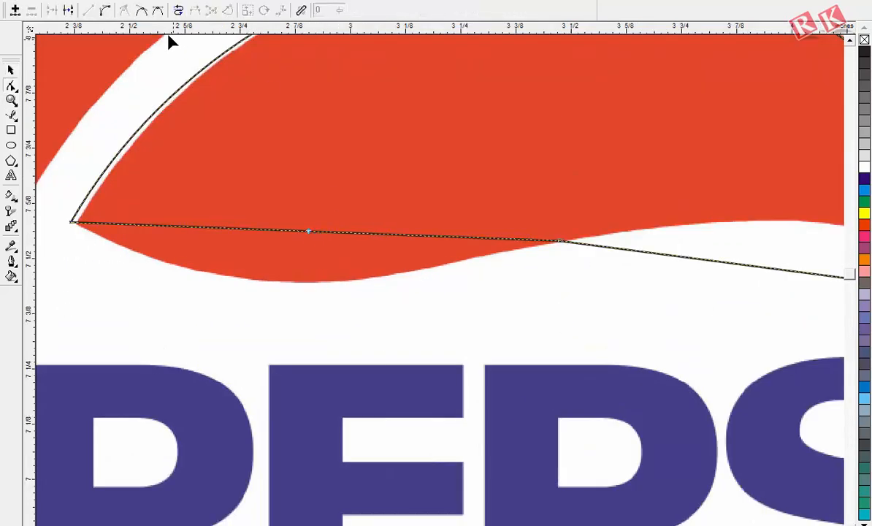
pyautogui.click(106, 10)
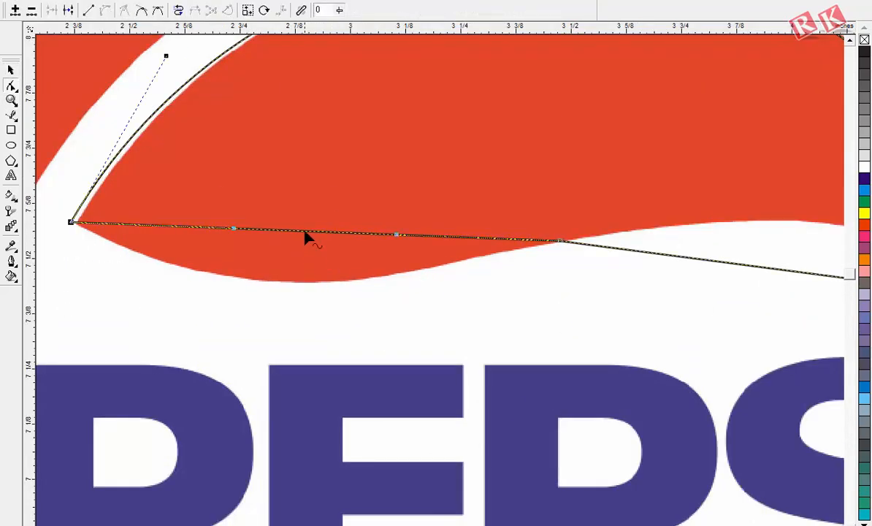
pyautogui.moveTo(305, 234); pyautogui.dragTo(305, 287)
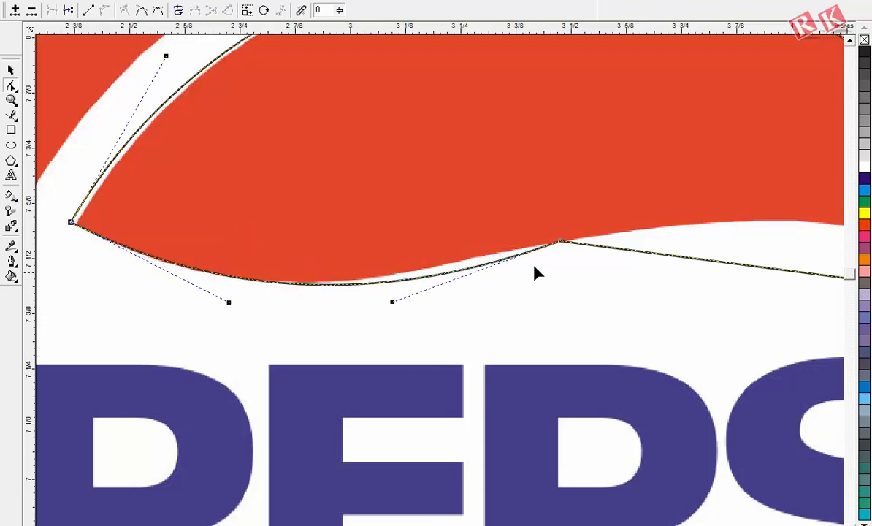
pyautogui.moveTo(393, 301); pyautogui.dragTo(394, 281)
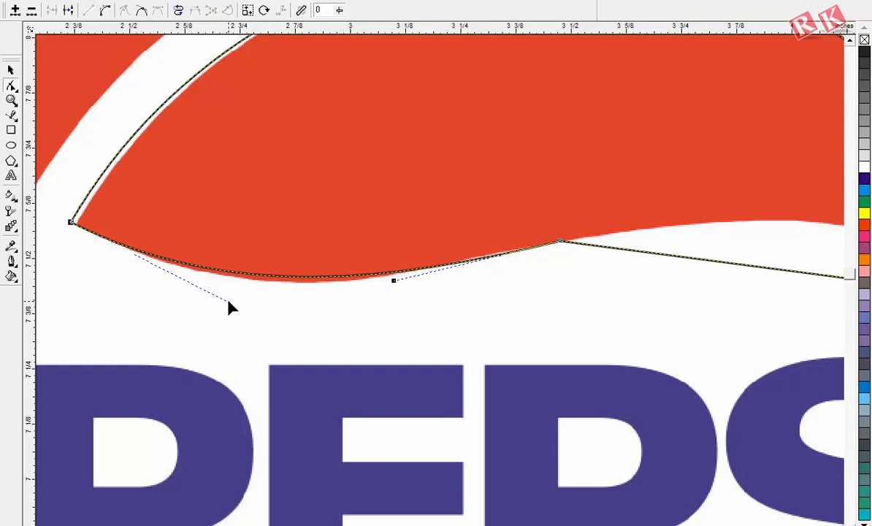
pyautogui.moveTo(228, 308); pyautogui.dragTo(223, 316)
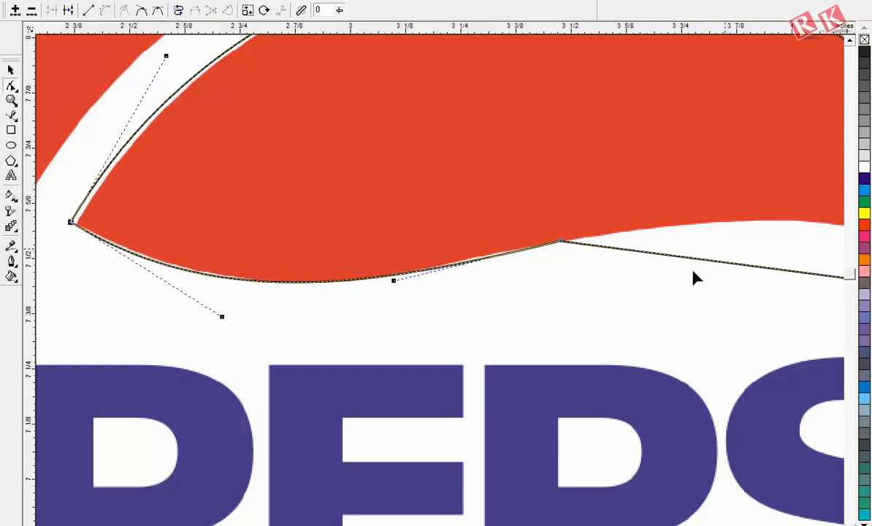
# Convert the outline's lower-right segment to a curve and arch it along the red wave's lower edge.
pyautogui.press('F3')
pyautogui.press('F2')
pyautogui.moveTo(334, 202); pyautogui.dragTo(791, 342)
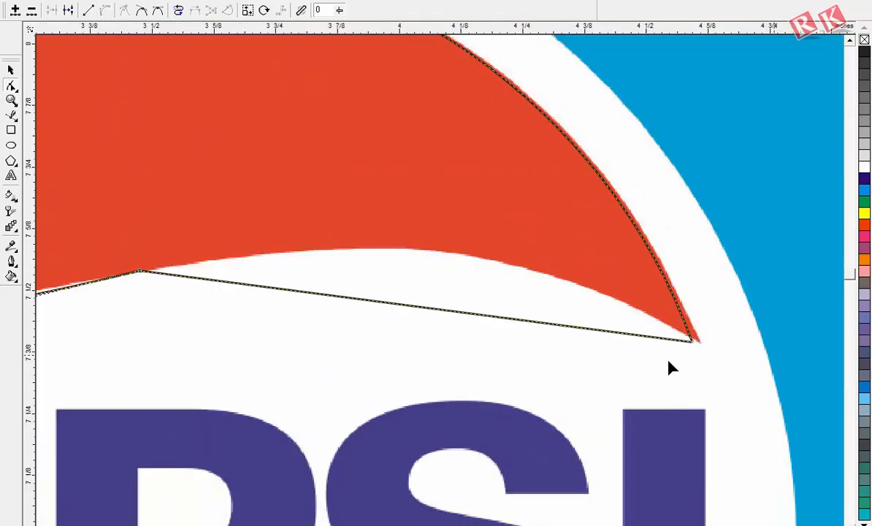
pyautogui.click(447, 310)
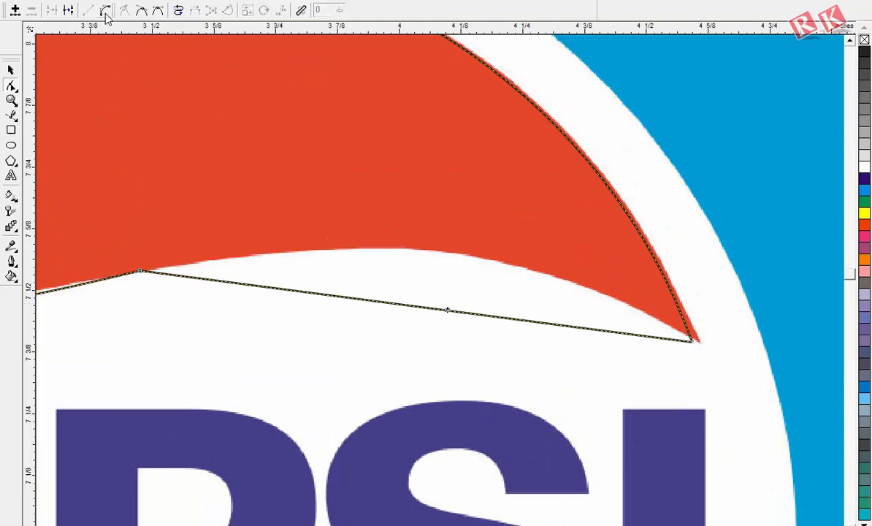
pyautogui.click(105, 9)
pyautogui.moveTo(418, 309); pyautogui.dragTo(455, 255)
pyautogui.press('F3')
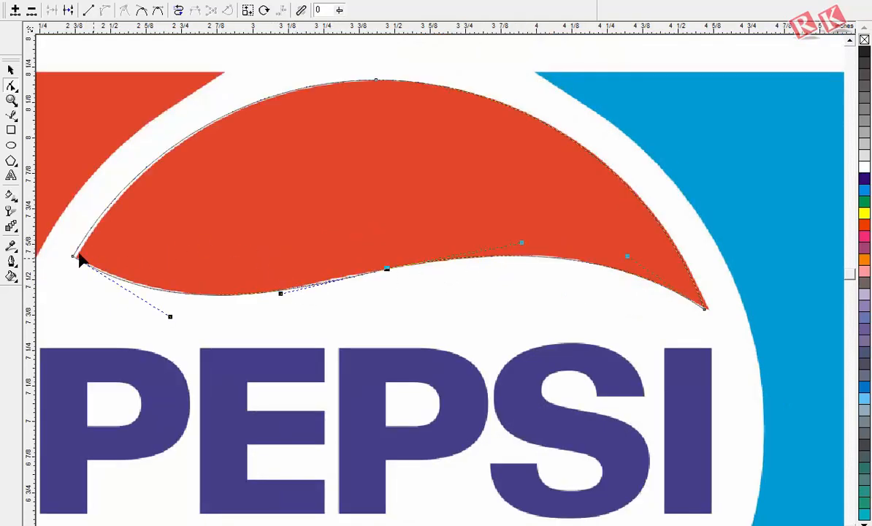
# Move the outline's left corner node onto the red wave's left tip and refine the adjoining lower curve to match the edge.
pyautogui.press('F2')
pyautogui.moveTo(78, 228); pyautogui.dragTo(160, 317)
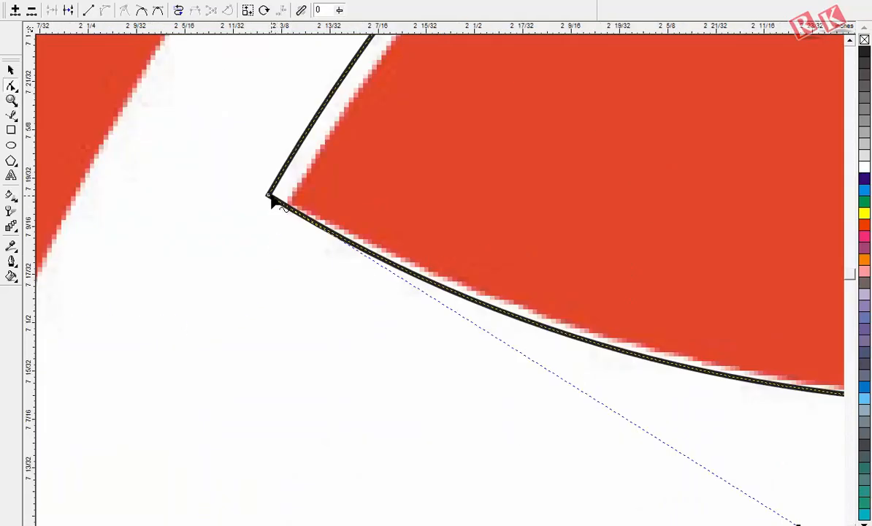
pyautogui.moveTo(270, 197); pyautogui.dragTo(293, 201)
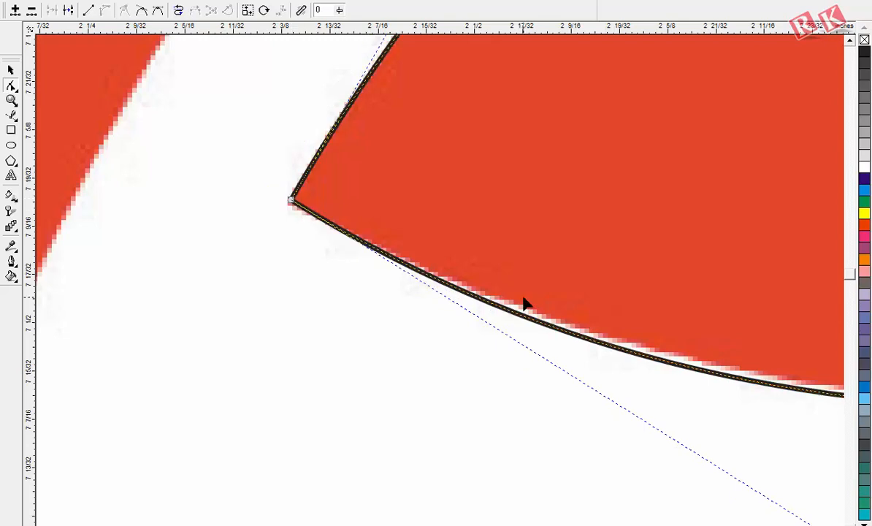
pyautogui.press('F3')
pyautogui.press('F2')
pyautogui.moveTo(54, 217); pyautogui.dragTo(426, 396)
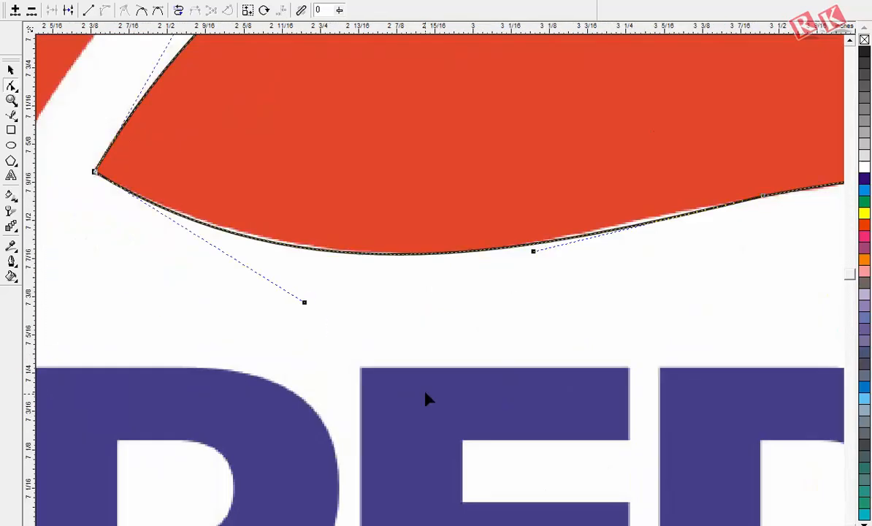
pyautogui.moveTo(296, 295); pyautogui.dragTo(306, 298)
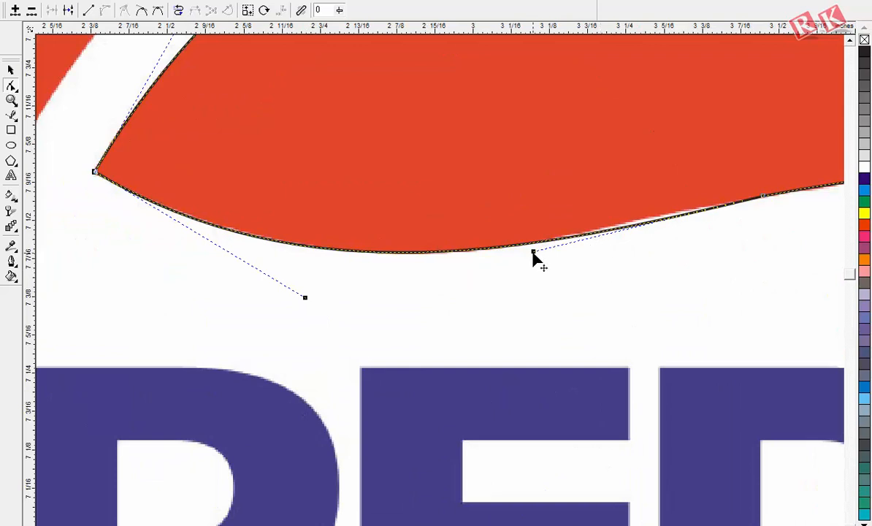
pyautogui.moveTo(533, 251); pyautogui.dragTo(530, 248)
pyautogui.press('F3')
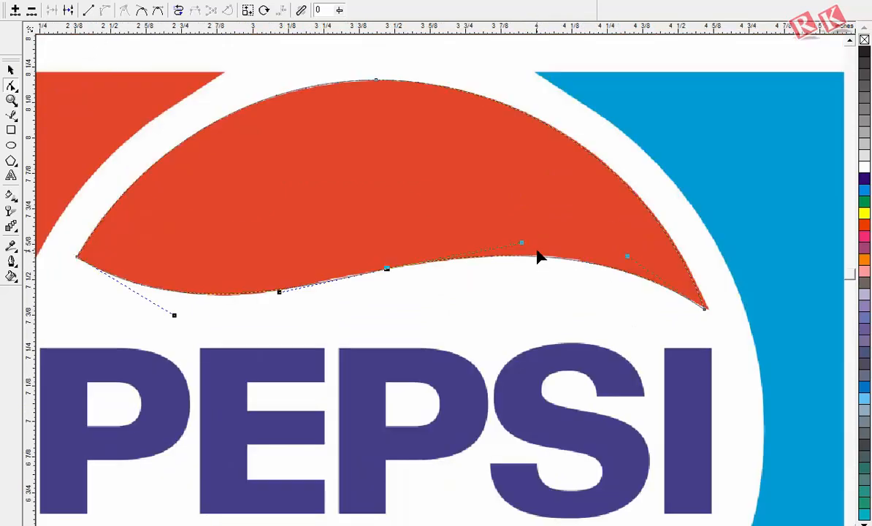
# Place a copy of the red wave's outline, turned 180°, over the purple wave at about X 3.394, Y 6.148 inches.
pyautogui.press('F3')
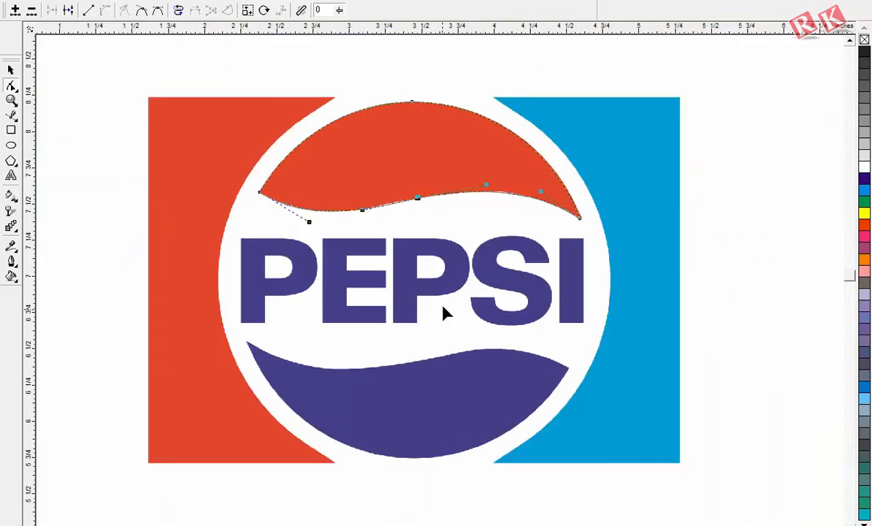
pyautogui.click(13, 70)
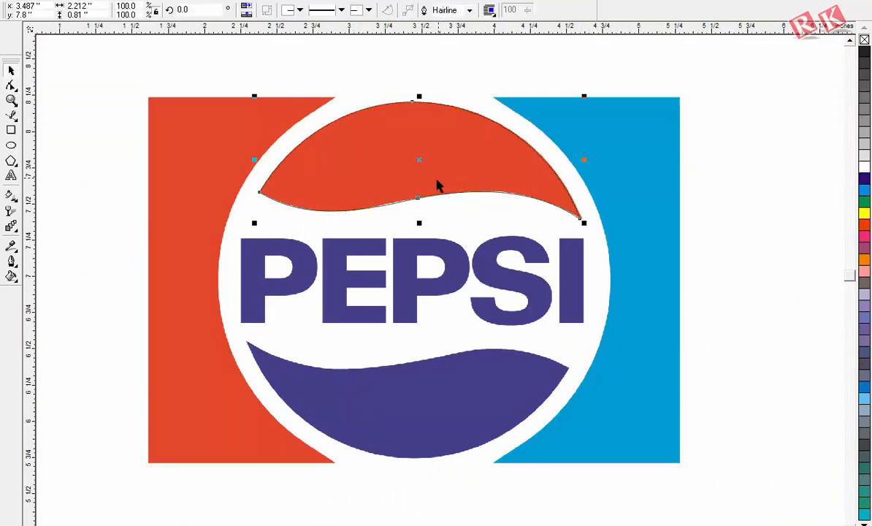
pyautogui.moveTo(418, 93); pyautogui.dragTo(427, 246)
pyautogui.hotkey('ctrl', 'z')
pyautogui.click(427, 112)
pyautogui.moveTo(424, 285); pyautogui.dragTo(407, 381)
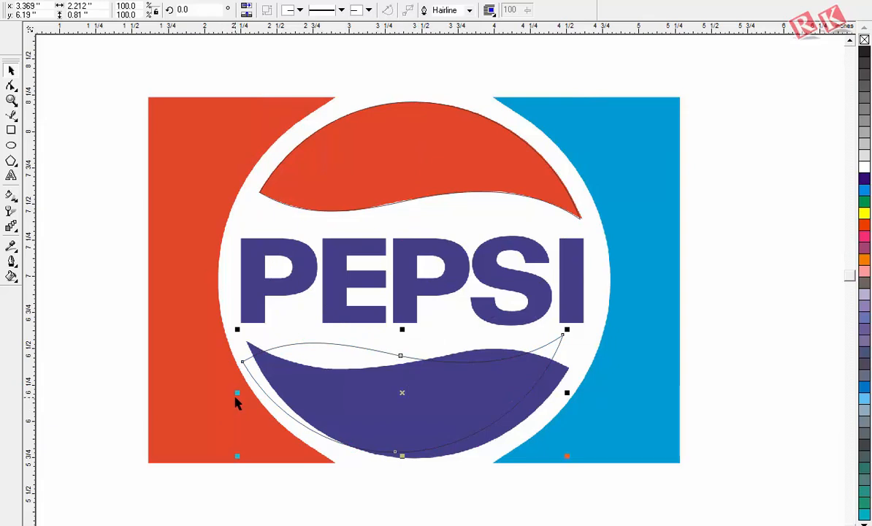
pyautogui.moveTo(237, 394); pyautogui.dragTo(406, 399)
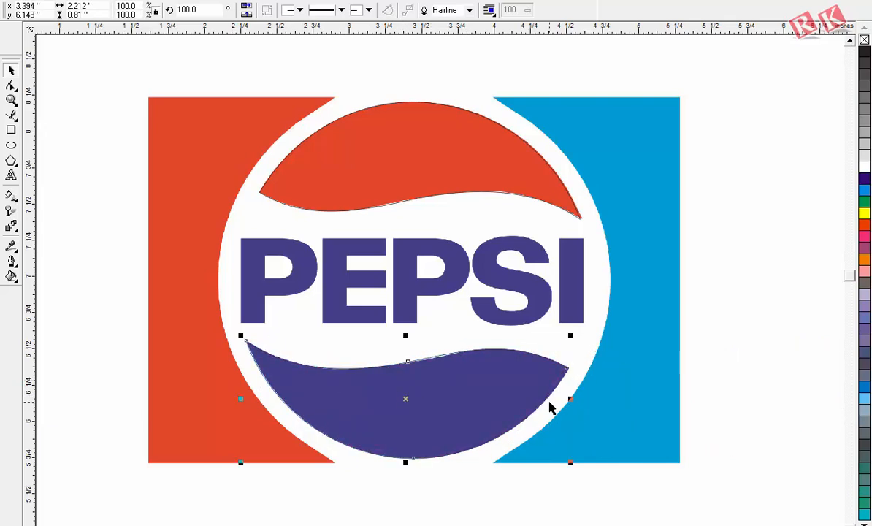
# Draw a rectangle about 1.81 × 2.53 inches over the logo's left half and mirror a copy onto the right half.
pyautogui.press('F4')
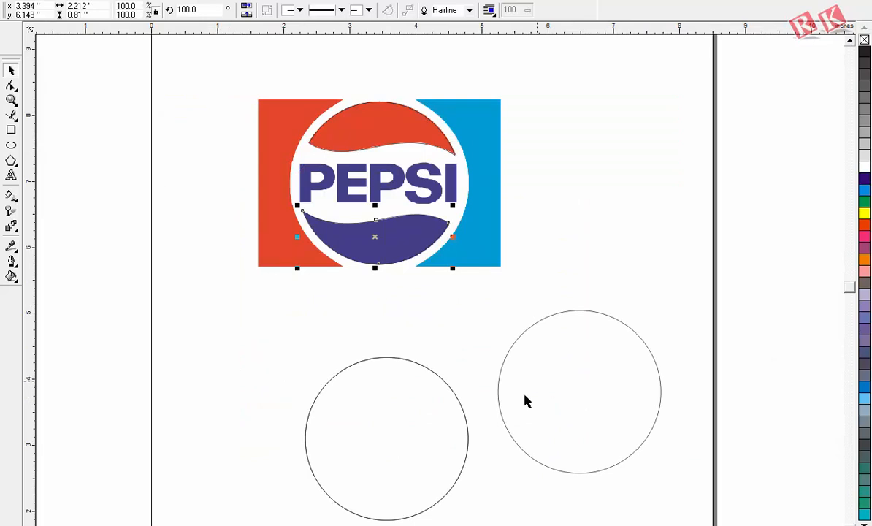
pyautogui.click(465, 414)
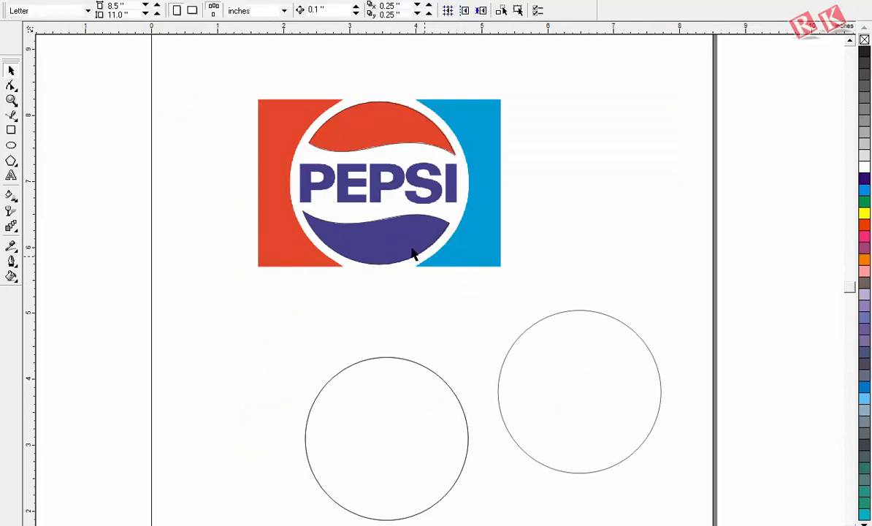
pyautogui.click(424, 221)
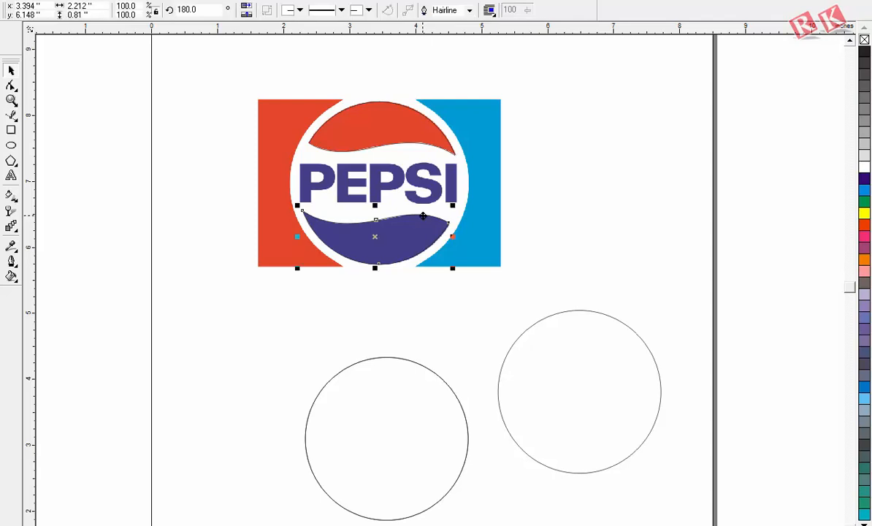
pyautogui.press('z')
pyautogui.moveTo(184, 58); pyautogui.dragTo(575, 347)
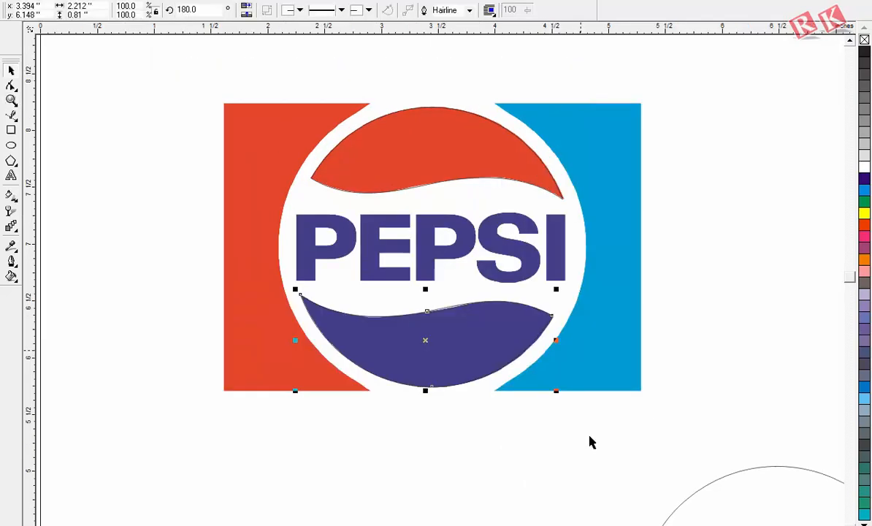
pyautogui.click(583, 335)
pyautogui.click(11, 130)
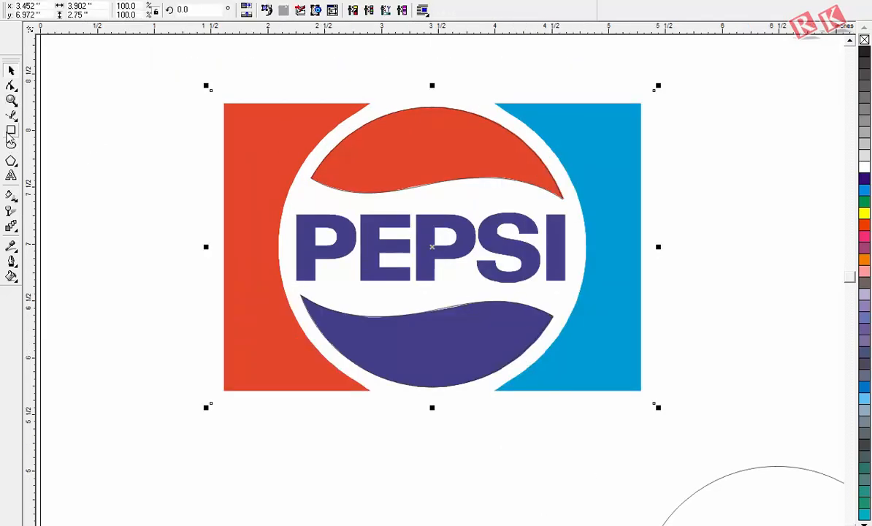
pyautogui.moveTo(225, 103); pyautogui.dragTo(430, 391)
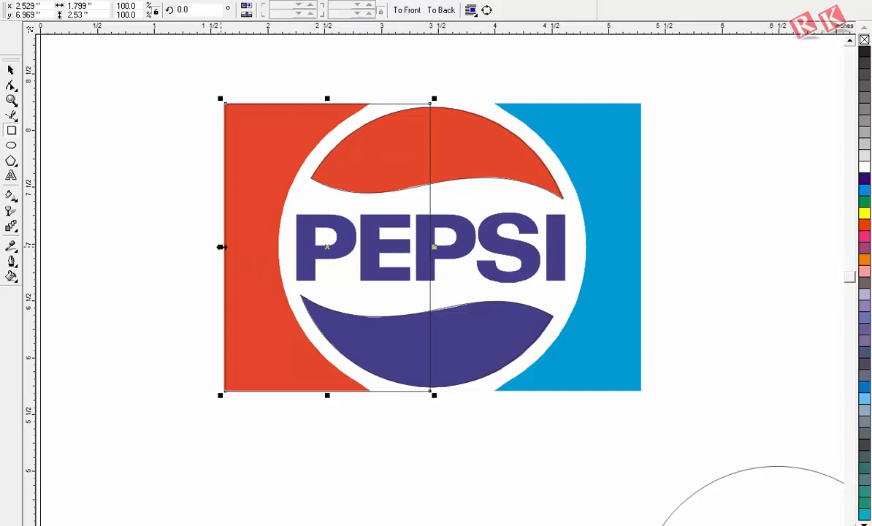
pyautogui.moveTo(220, 247); pyautogui.dragTo(559, 272)
pyautogui.click(11, 69)
# Move both rectangles together off the logo to about X 0.492, Y 4.635 inches.
pyautogui.scroll(-1, 444, 260)
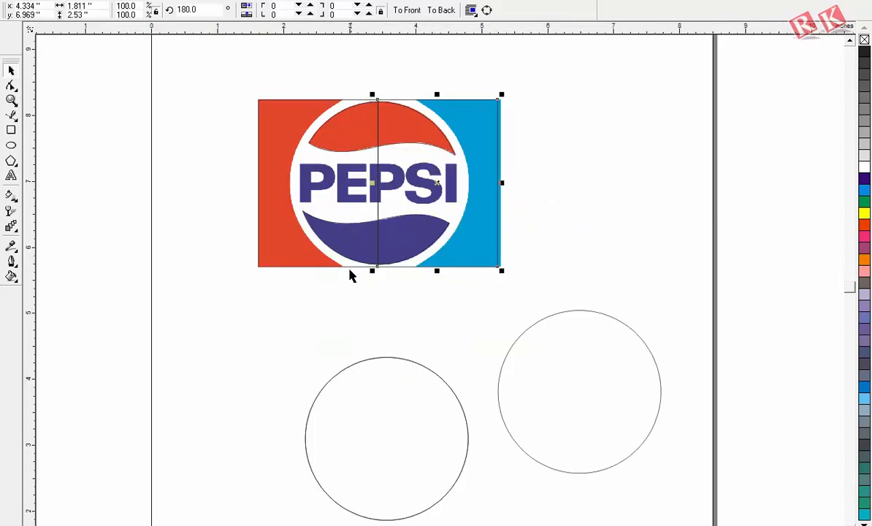
pyautogui.keyDown('shift'); pyautogui.click(362, 265); pyautogui.keyUp('shift')
pyautogui.scroll(-1, 398, 238)
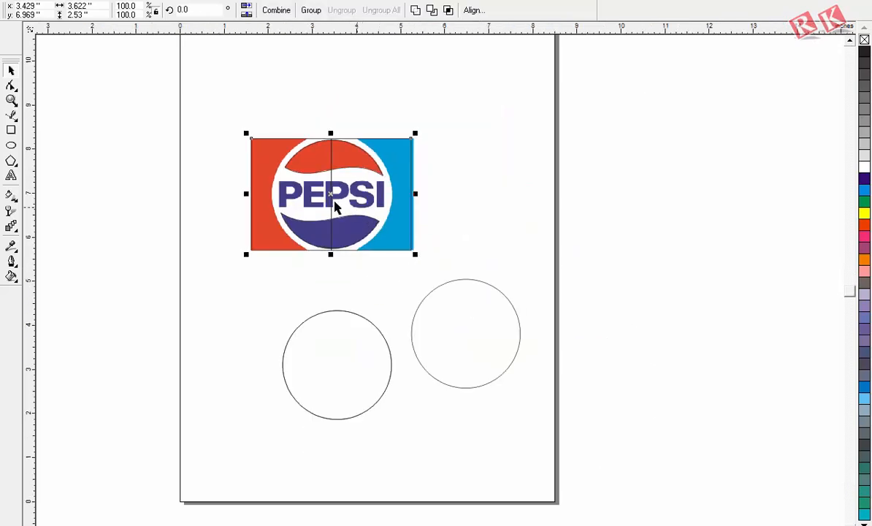
pyautogui.moveTo(332, 198); pyautogui.dragTo(202, 300)
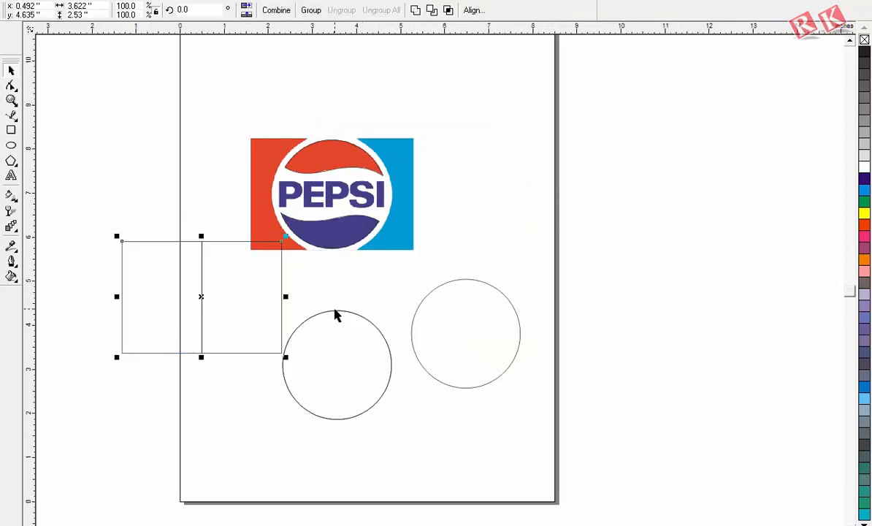
# Delete the circle directly below the logo, keeping the one further to the right.
pyautogui.moveTo(335, 312); pyautogui.dragTo(464, 361)
pyautogui.press('Delete')
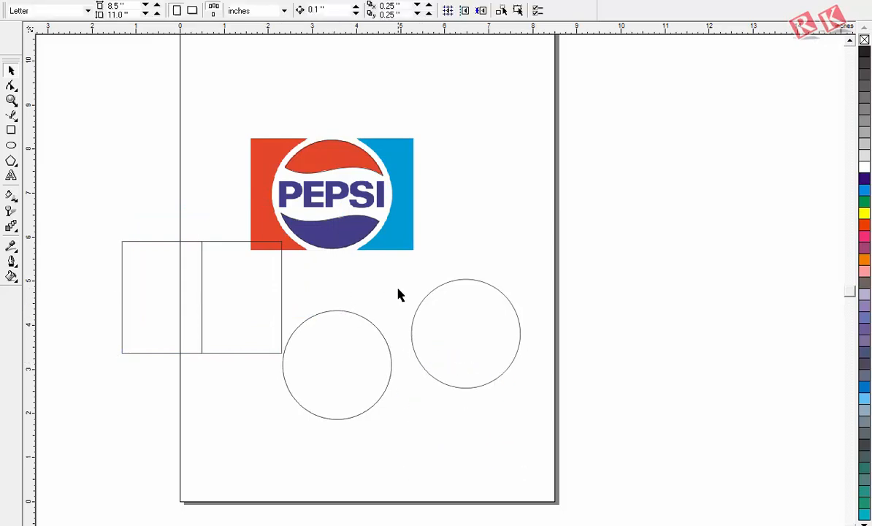
pyautogui.moveTo(398, 288); pyautogui.dragTo(265, 474)
pyautogui.press('Delete')
# Fill the right rectangle with blue and the left one with red, and remove the outlines from both.
pyautogui.moveTo(68, 139); pyautogui.dragTo(431, 401)
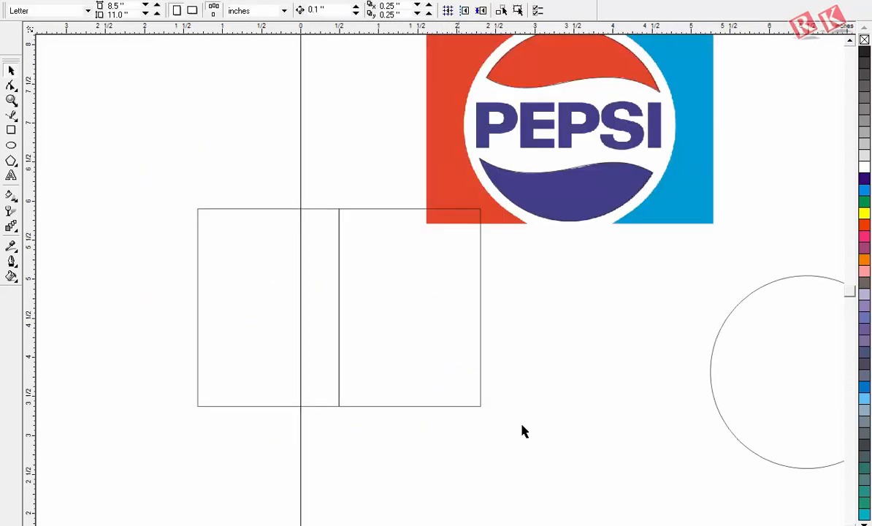
pyautogui.click(481, 295)
pyautogui.click(864, 190)
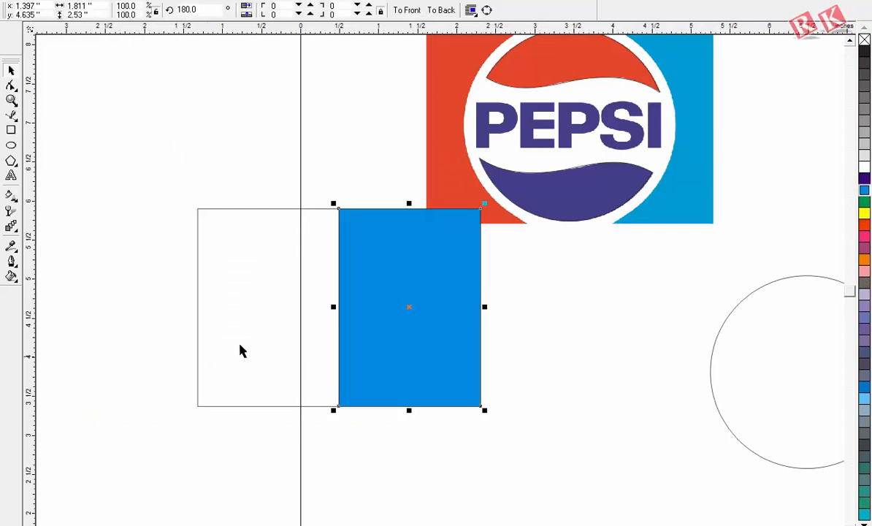
pyautogui.click(241, 407)
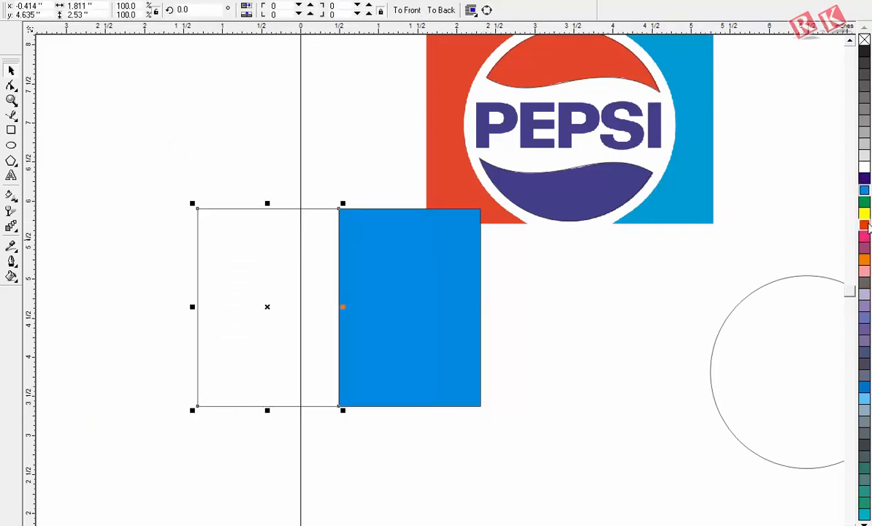
pyautogui.click(864, 225)
pyautogui.click(178, 200)
pyautogui.moveTo(177, 201); pyautogui.dragTo(503, 447)
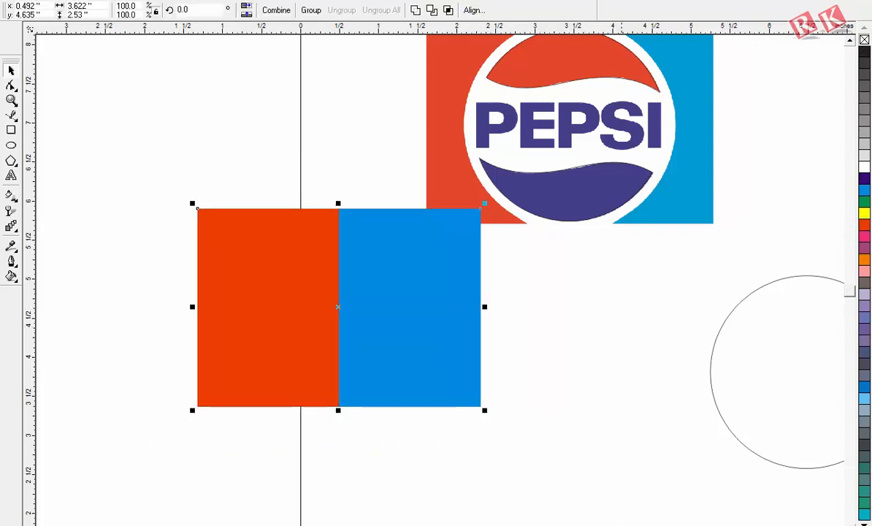
pyautogui.click(544, 475)
# Group the two wave outlines and move them below the logo, and select the remaining circle beside them.
pyautogui.click(620, 204)
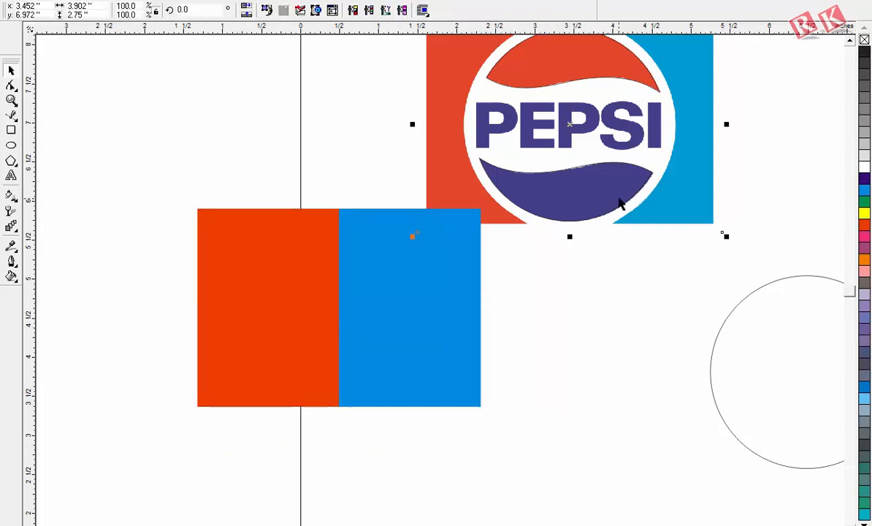
pyautogui.click(607, 172)
pyautogui.keyDown('shift'); pyautogui.click(598, 82); pyautogui.keyUp('shift')
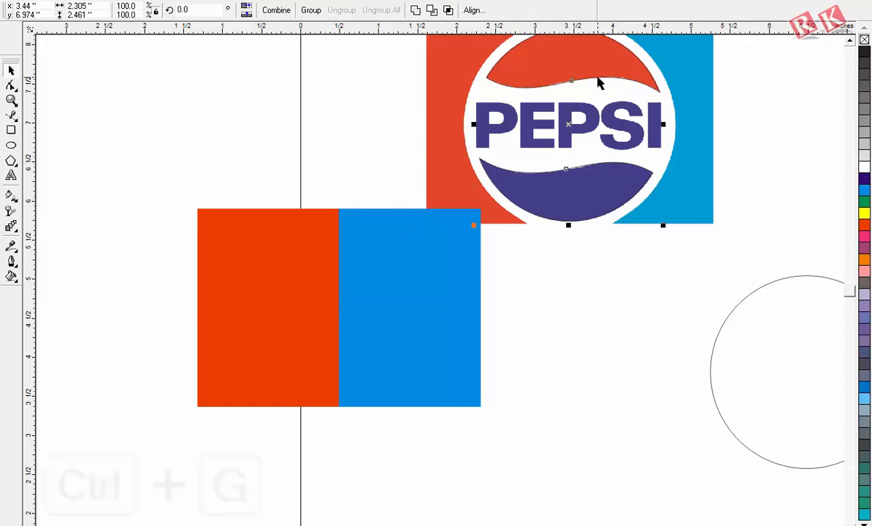
pyautogui.hotkey('ctrl', 'g')
pyautogui.moveTo(568, 128); pyautogui.dragTo(584, 333)
pyautogui.click(749, 301)
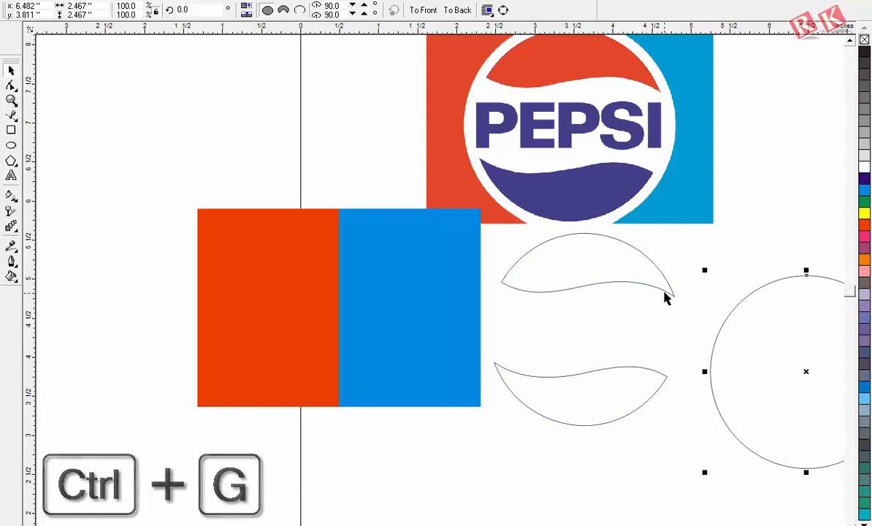
# Center the wave group on the circle both horizontally and vertically.
pyautogui.press('F3')
pyautogui.press('F2')
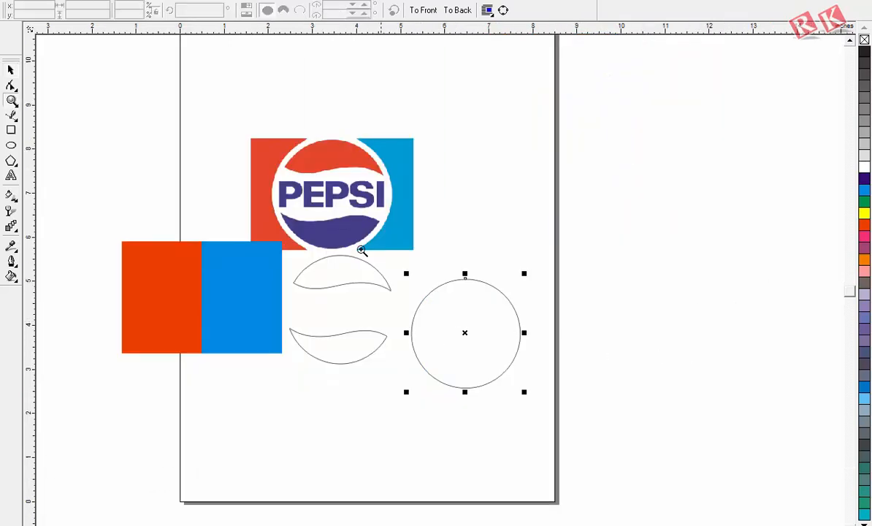
pyautogui.moveTo(197, 208); pyautogui.dragTo(599, 447)
pyautogui.click(422, 203)
pyautogui.click(423, 208)
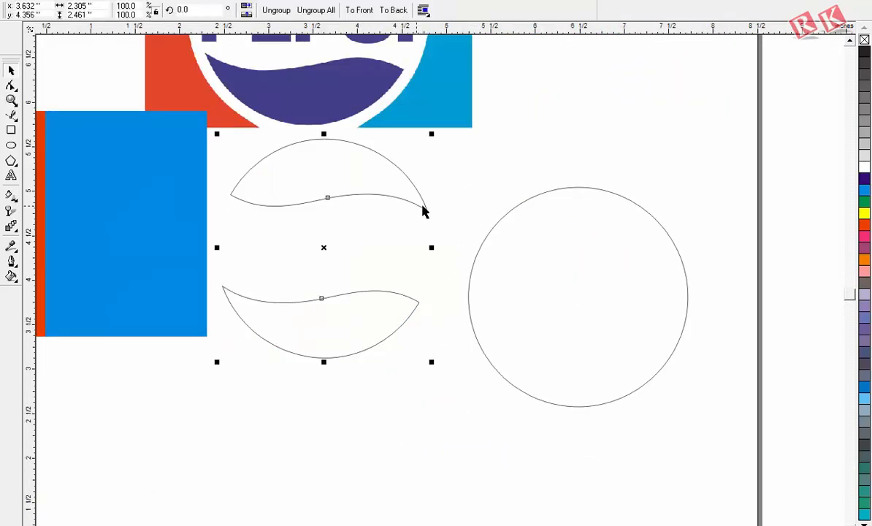
pyautogui.keyDown('shift'); pyautogui.click(513, 216); pyautogui.keyUp('shift')
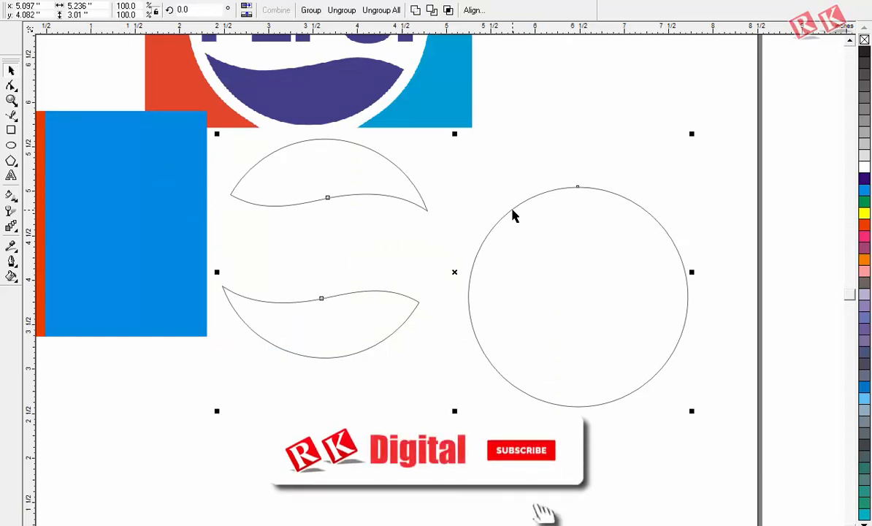
pyautogui.press('c')
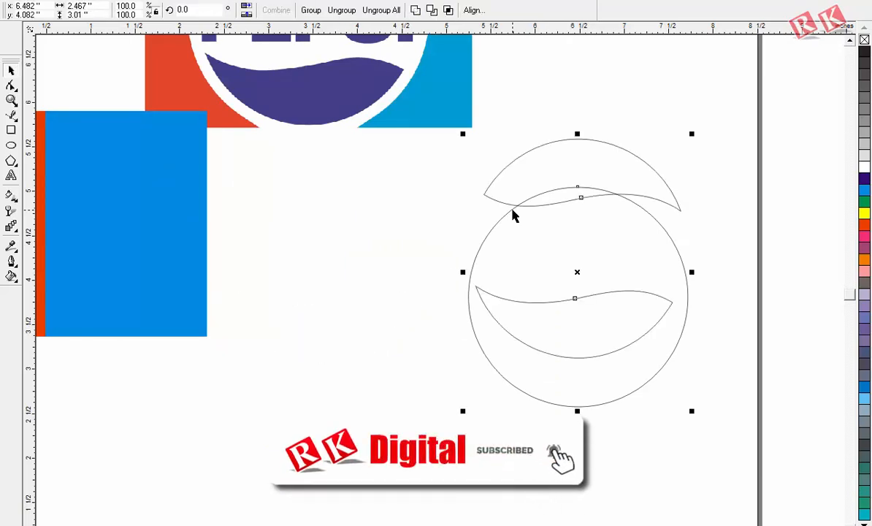
pyautogui.press('e')
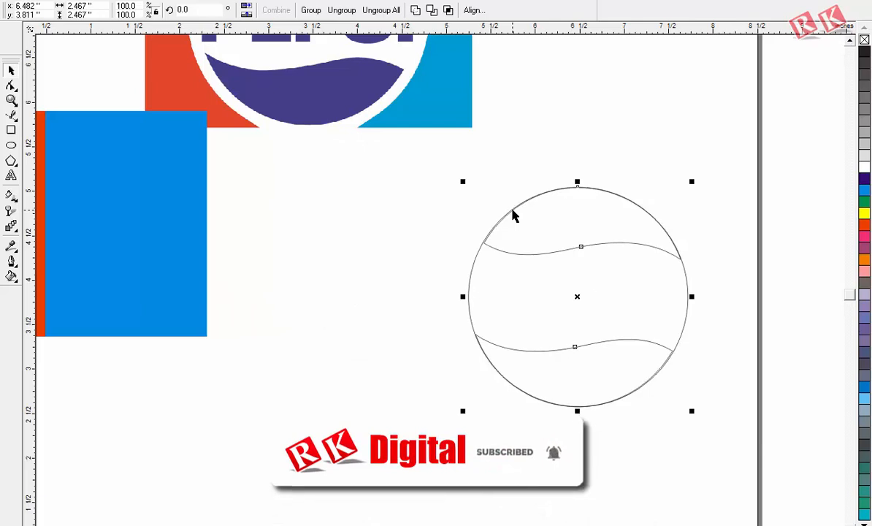
pyautogui.click(738, 275)
# Ungroup the two wave shapes inside the circle.
pyautogui.press('F3')
pyautogui.press('F2')
pyautogui.moveTo(148, 146); pyautogui.dragTo(590, 434)
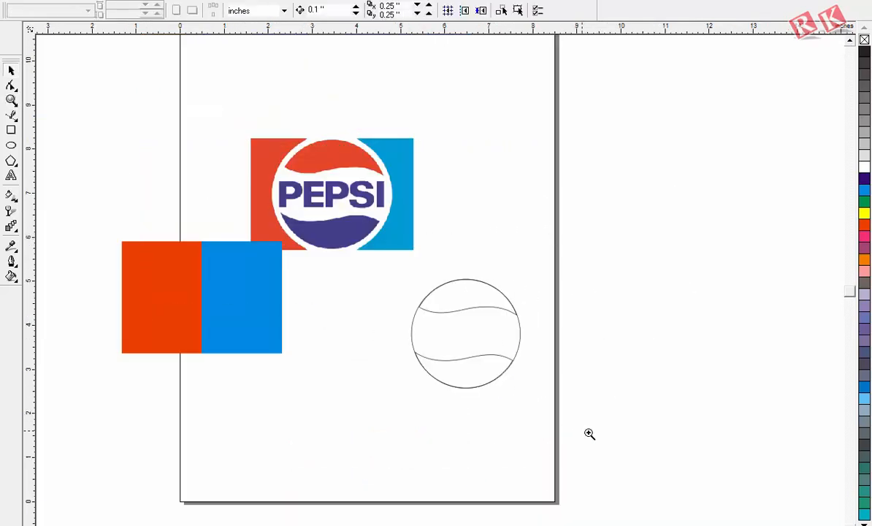
pyautogui.click(611, 325)
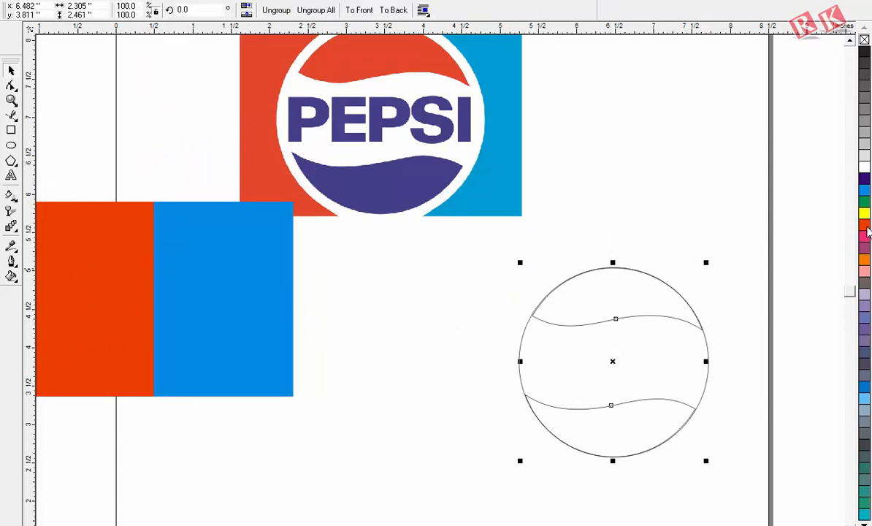
pyautogui.click(866, 229)
pyautogui.hotkey('ctrl', 'z')
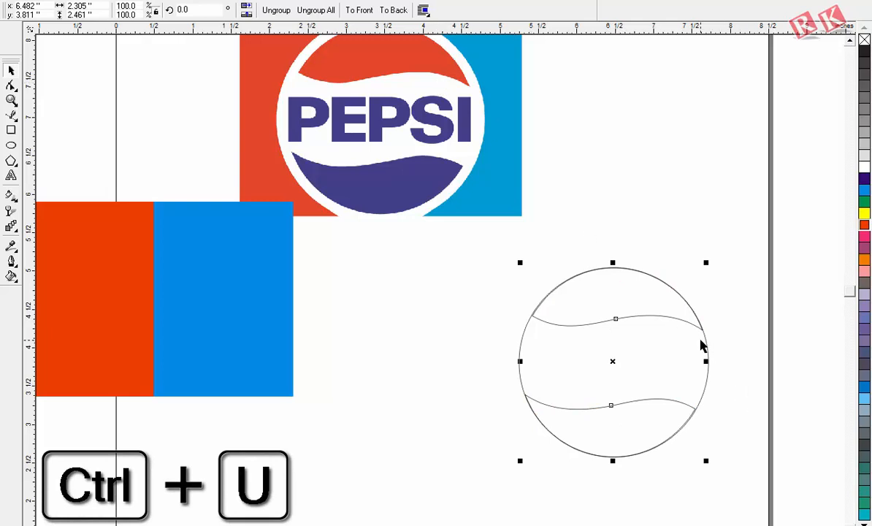
pyautogui.click(271, 16)
# Fill the upper wave in the circle with red.
pyautogui.click(638, 321)
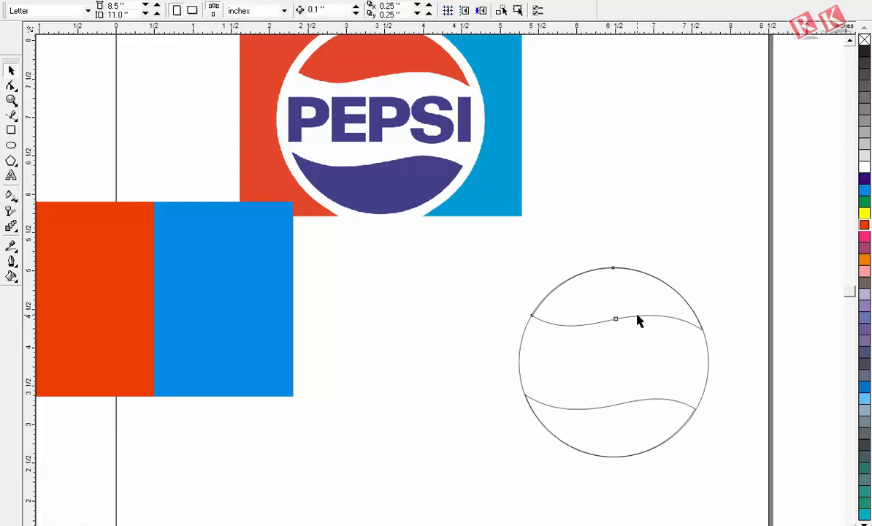
pyautogui.click(637, 322)
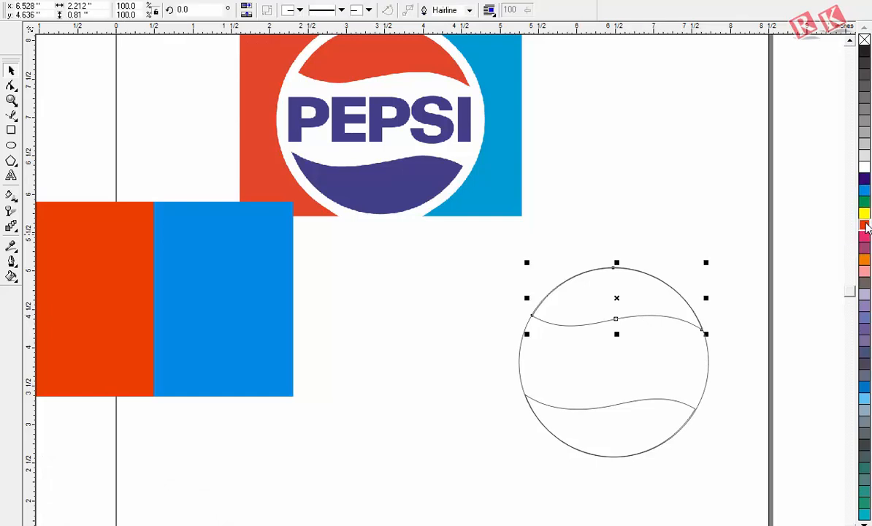
pyautogui.click(865, 226)
pyautogui.click(710, 235)
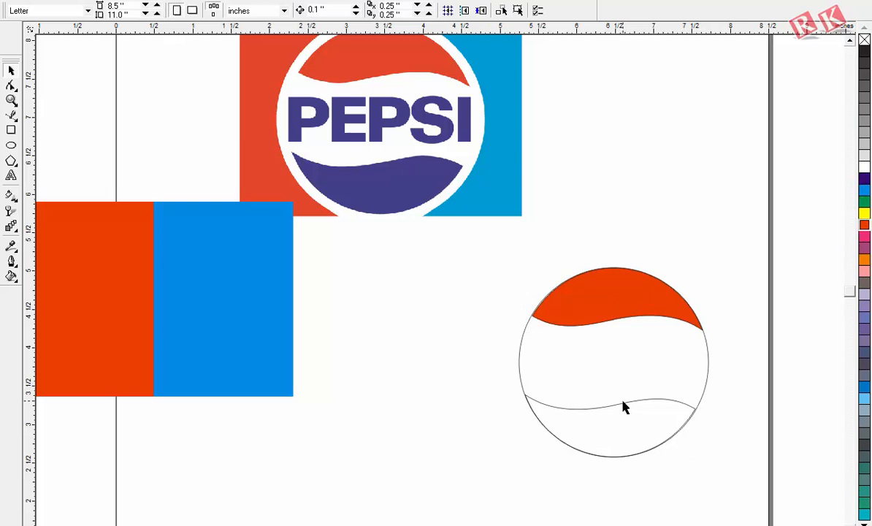
# Fill the lower wave with dark blue and switch it to a slightly lighter shade of that color.
pyautogui.click(623, 407)
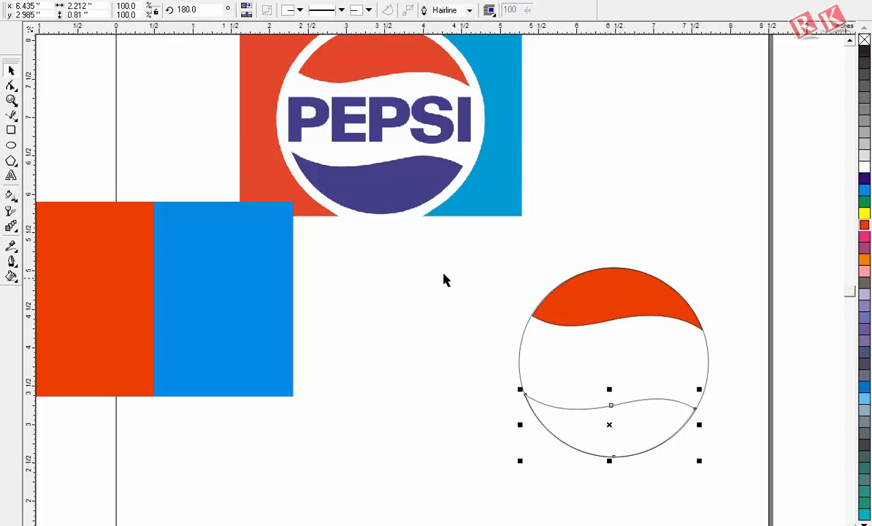
pyautogui.click(865, 178)
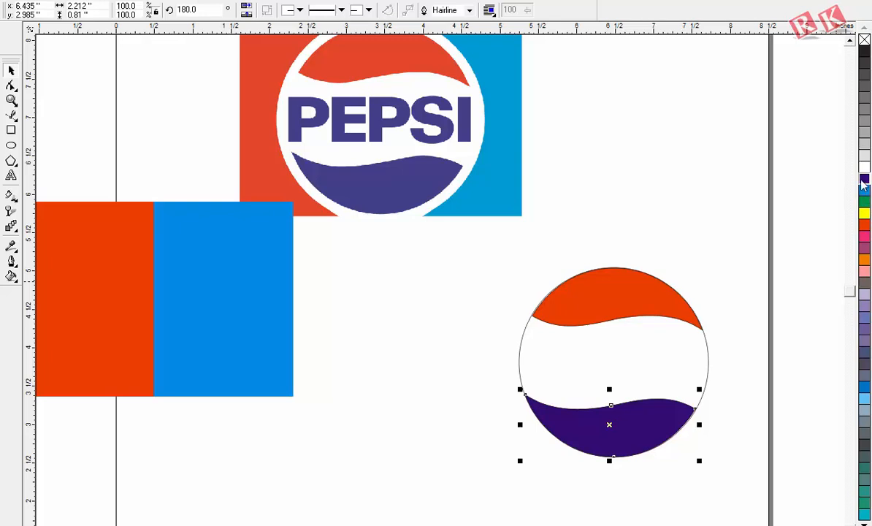
pyautogui.moveTo(865, 184); pyautogui.dragTo(802, 214)
pyautogui.click(808, 214)
pyautogui.click(642, 419)
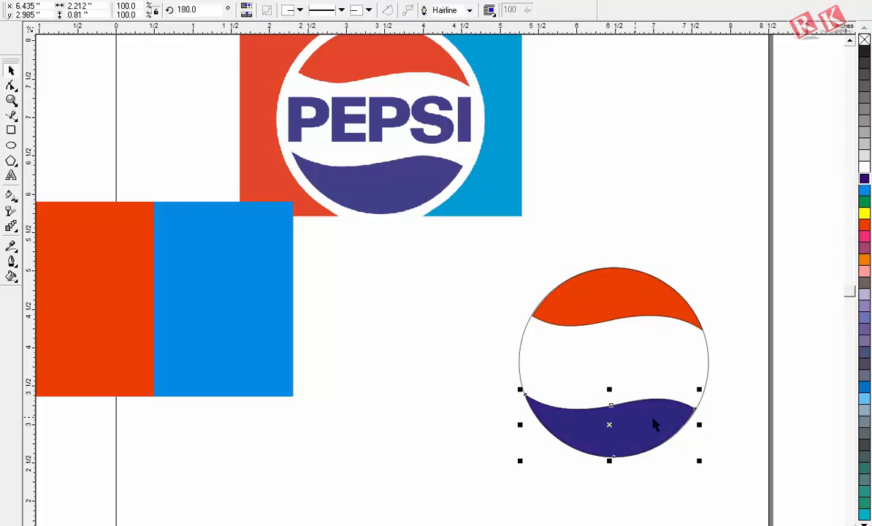
pyautogui.click(740, 424)
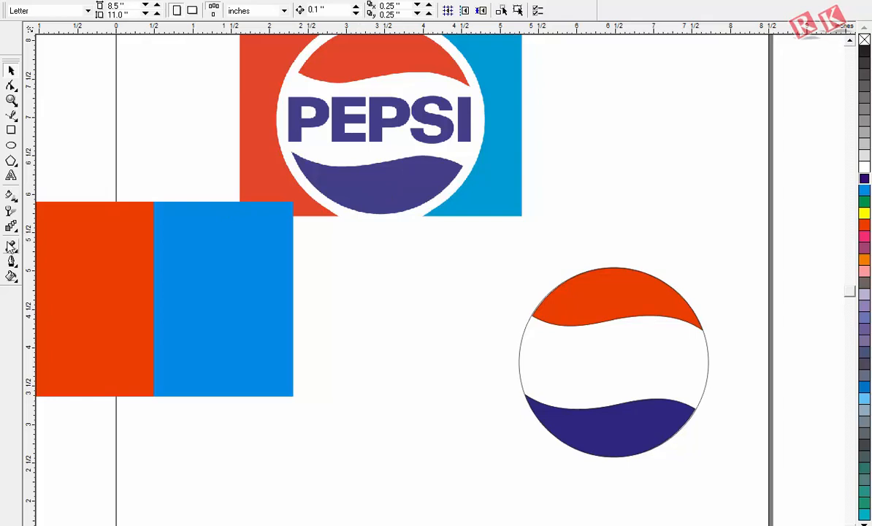
# Sample the blue of the reference logo's lower wave with the Eyedropper and add R 55, G 58, B 135 to the color palette.
pyautogui.click(11, 247)
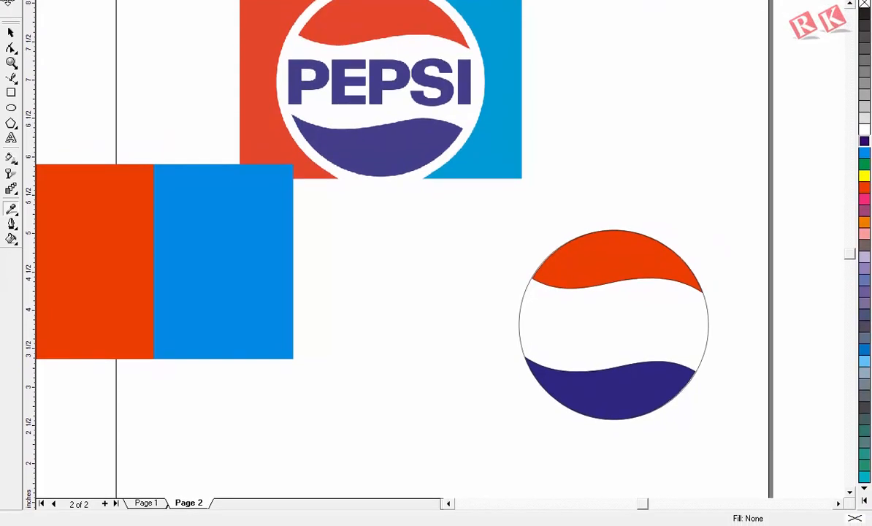
pyautogui.click(403, 142)
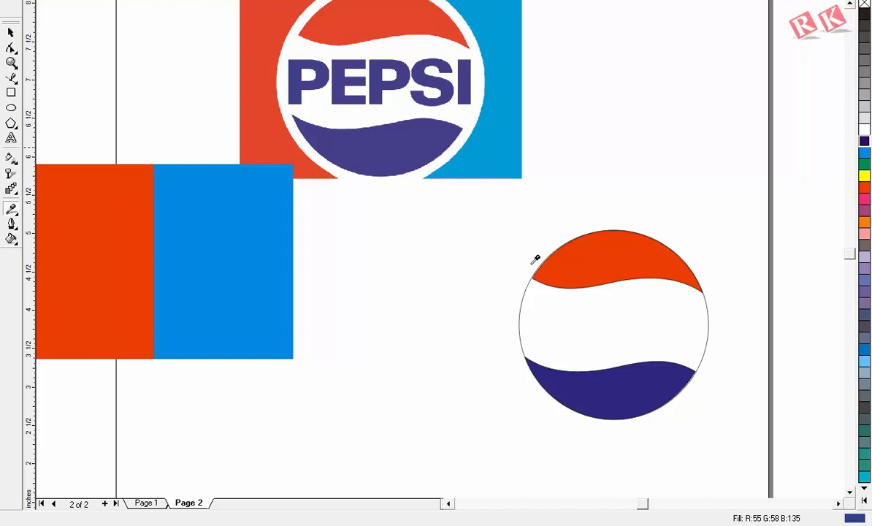
pyautogui.doubleClick(855, 518)
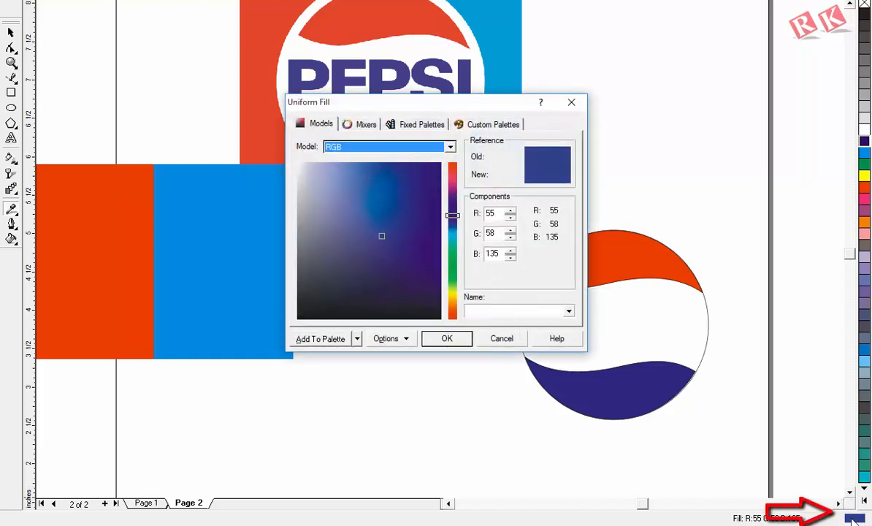
pyautogui.click(325, 340)
pyautogui.click(447, 338)
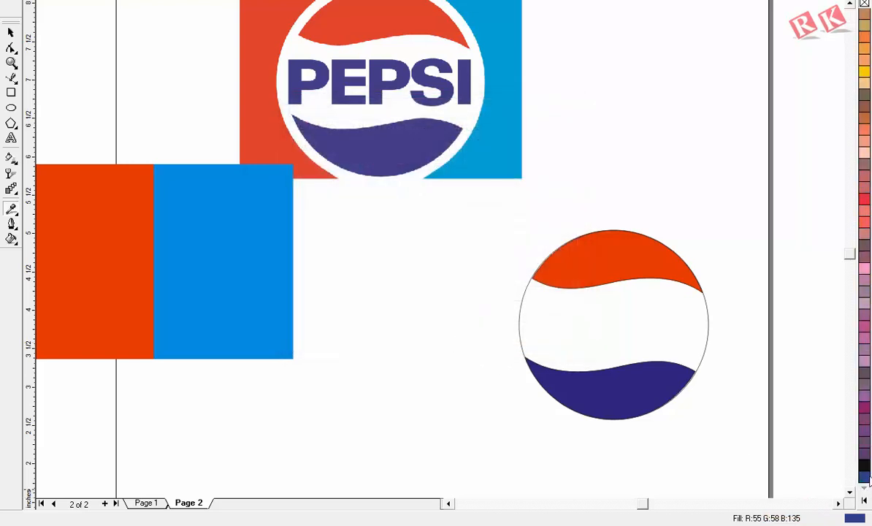
# Fill the lower wave with the newly added blue, R 55, G 58, B 135.
pyautogui.click(11, 32)
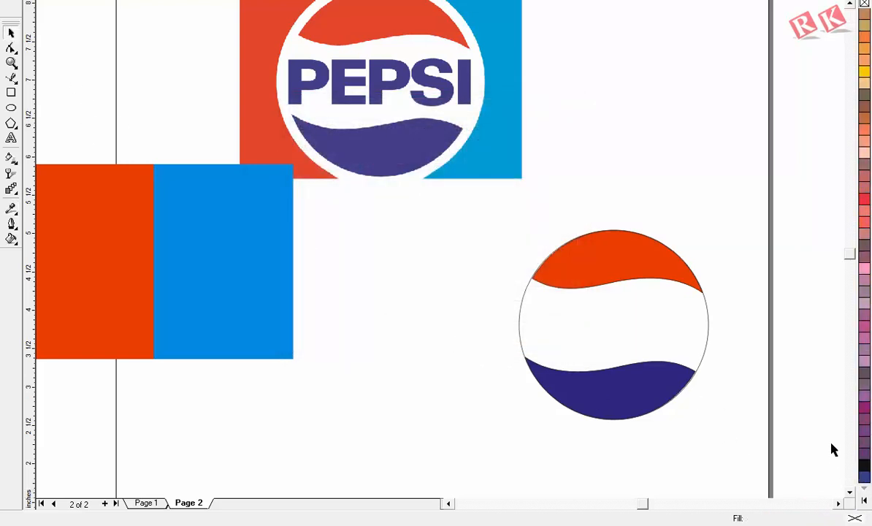
pyautogui.click(669, 401)
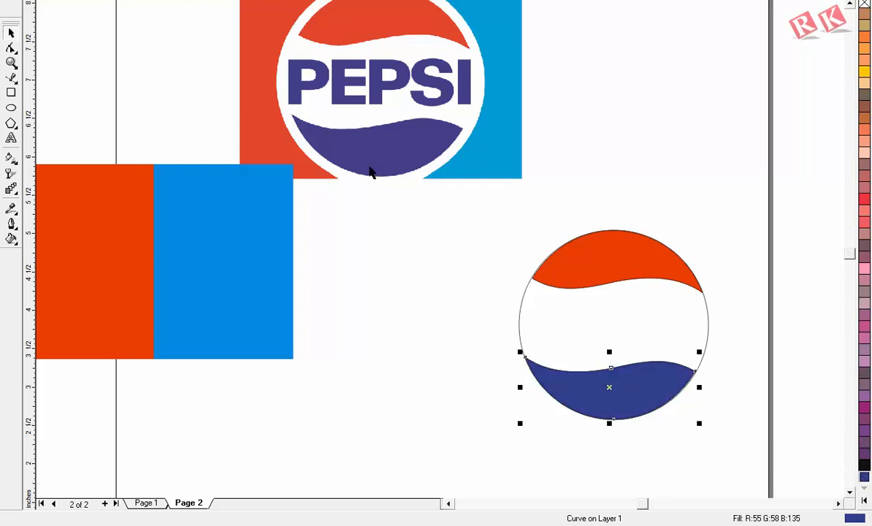
pyautogui.click(436, 386)
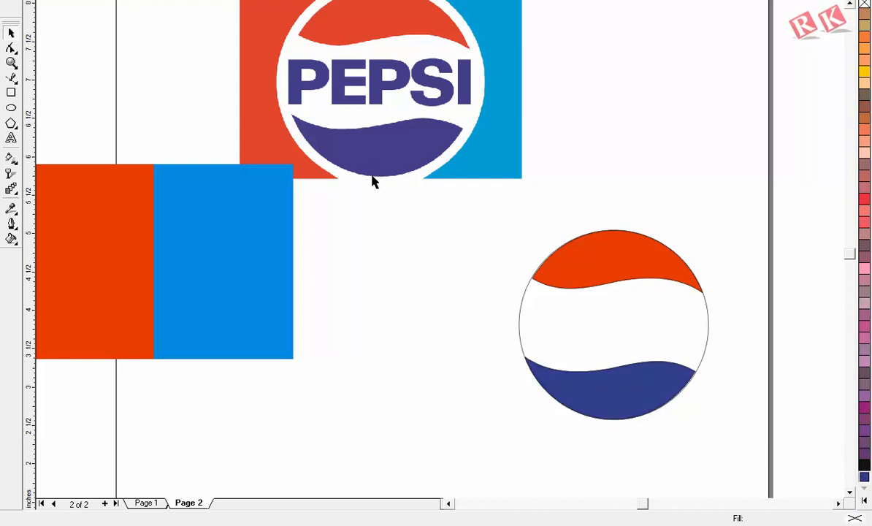
# Move the reference PEPSI logo bitmap up and to the right, away from the rectangles.
pyautogui.click(391, 156)
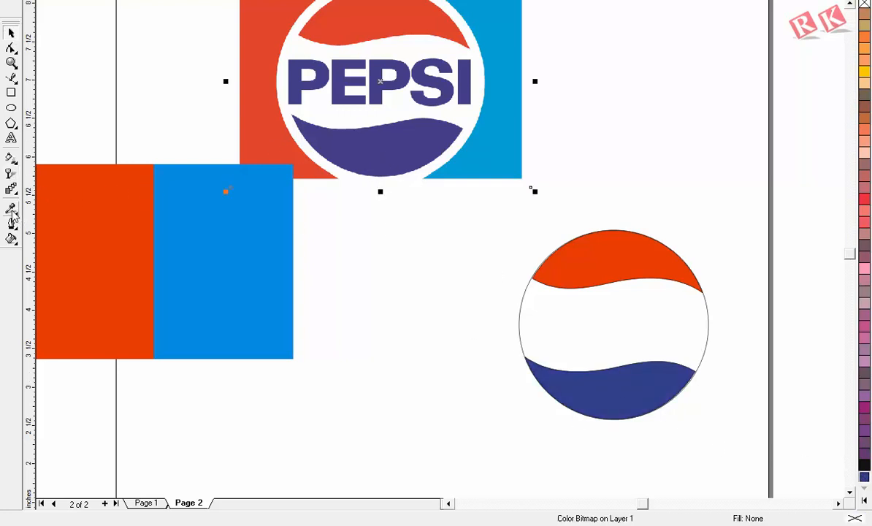
pyautogui.click(523, 303)
pyautogui.press('Tab')
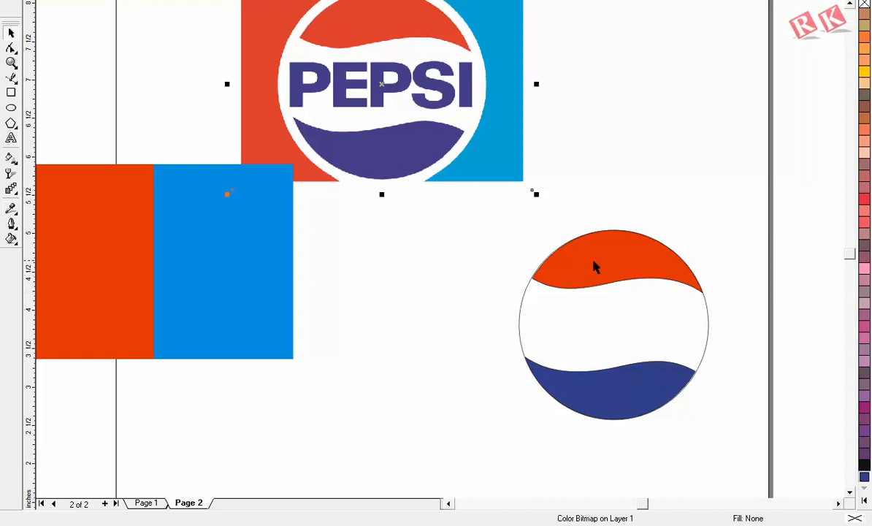
pyautogui.moveTo(731, 207); pyautogui.dragTo(480, 447)
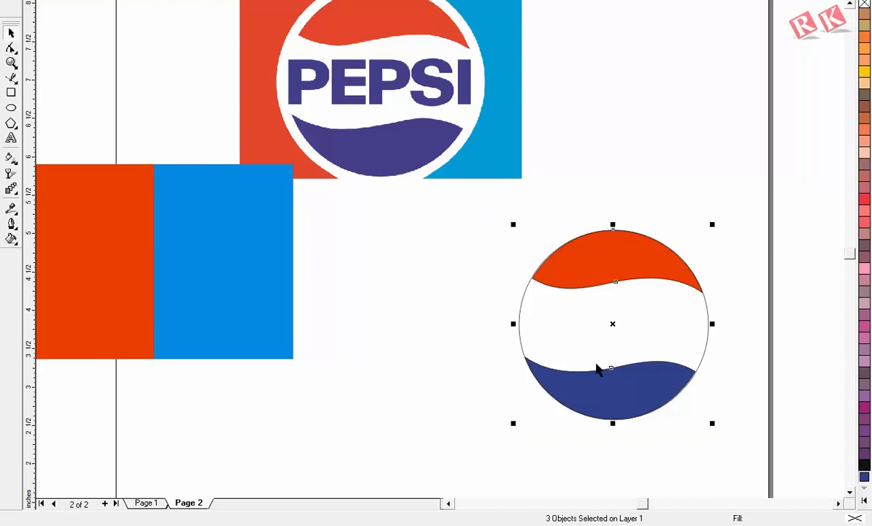
pyautogui.click(528, 214)
pyautogui.moveTo(510, 131); pyautogui.dragTo(600, 105)
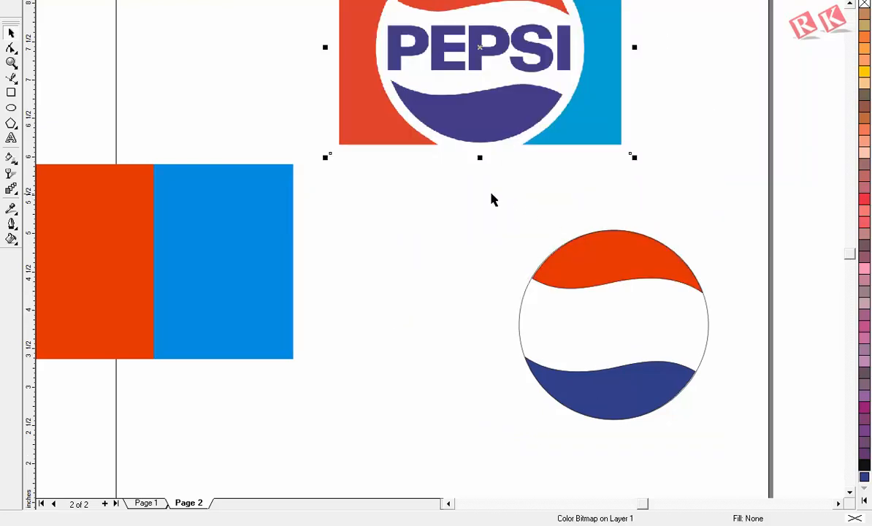
# Select the red and blue waves together and remove their outlines.
pyautogui.moveTo(491, 193); pyautogui.dragTo(756, 317)
pyautogui.moveTo(482, 322); pyautogui.dragTo(760, 470)
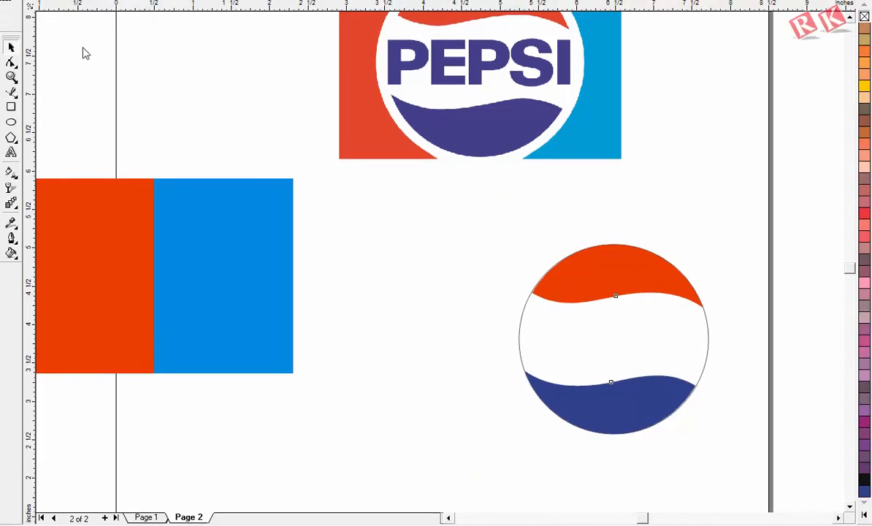
pyautogui.click(503, 268)
# Group the two waves with the circle, and group the red and blue rectangles together.
pyautogui.moveTo(423, 240); pyautogui.dragTo(765, 480)
pyautogui.hotkey('ctrl', 'g')
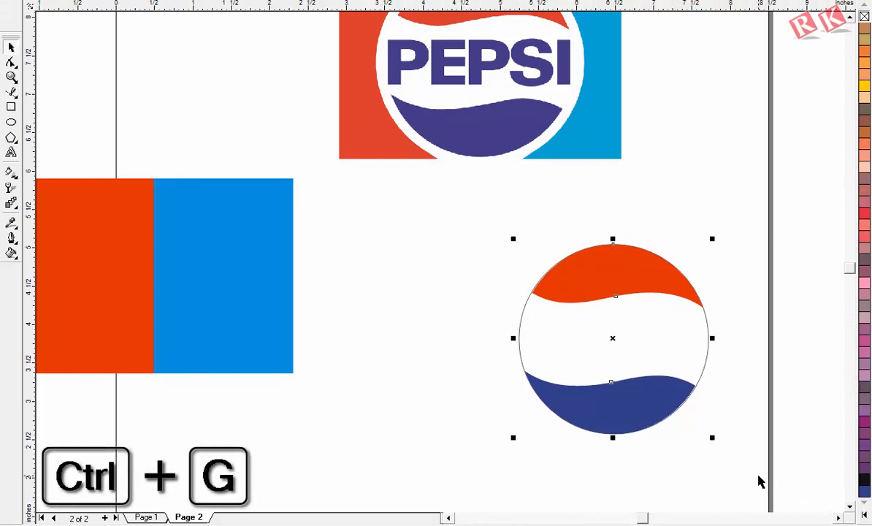
pyautogui.press('F3')
pyautogui.click(235, 289)
pyautogui.keyDown('shift'); pyautogui.click(171, 258); pyautogui.keyUp('shift')
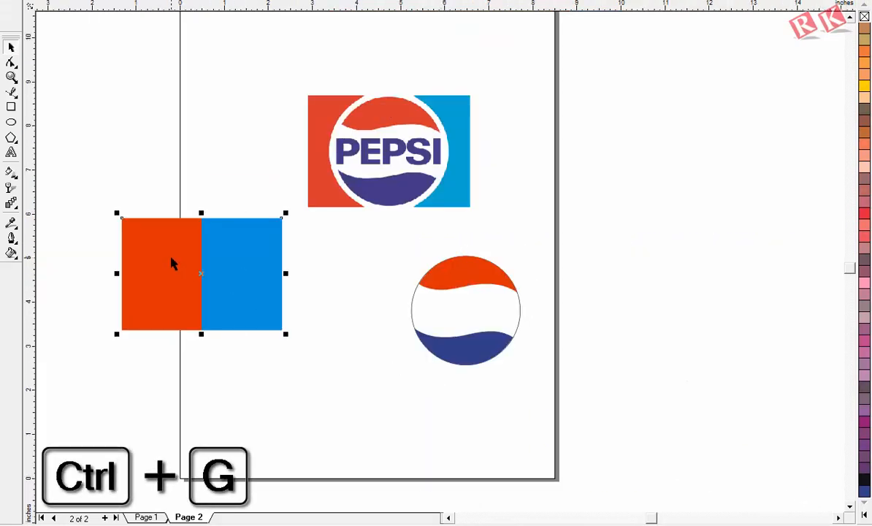
pyautogui.hotkey('ctrl', 'g')
pyautogui.click(307, 282)
# Center the ball group on the red and blue rectangle group, horizontally and vertically.
pyautogui.click(193, 268)
pyautogui.click(565, 339)
pyautogui.click(433, 301)
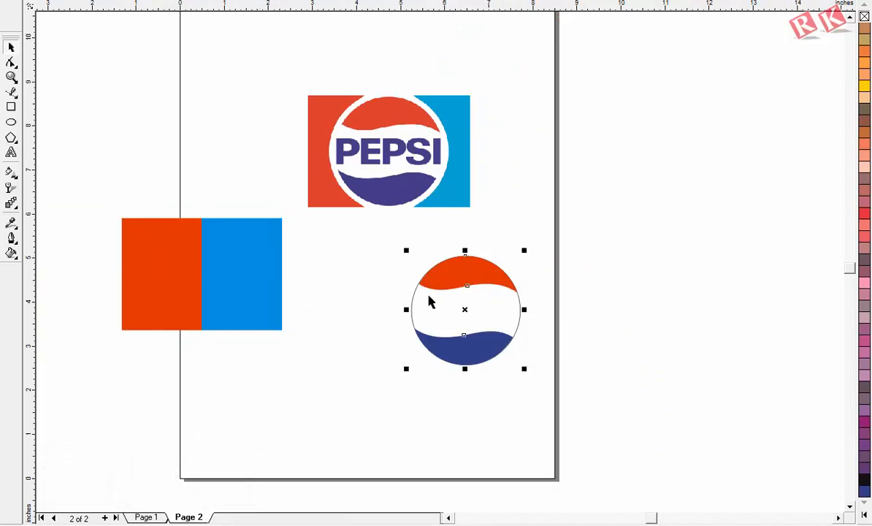
pyautogui.keyDown('shift'); pyautogui.click(206, 276); pyautogui.keyUp('shift')
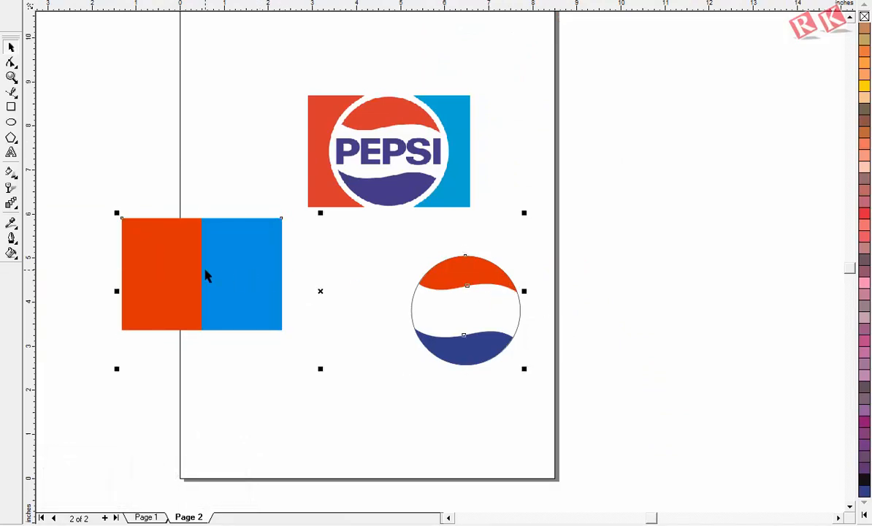
pyautogui.press('c')
pyautogui.press('e')
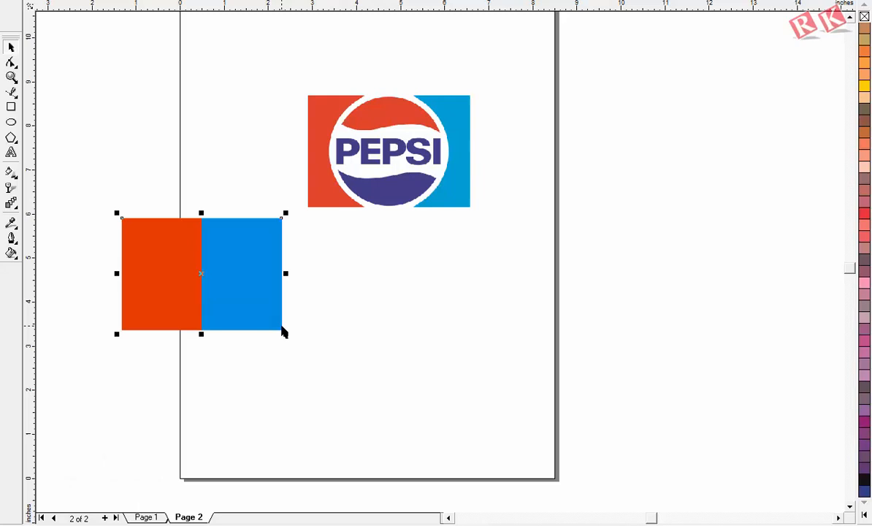
# Send the red and blue rectangle group to the back, behind the ball.
pyautogui.hotkey('shift', 'pagedown')
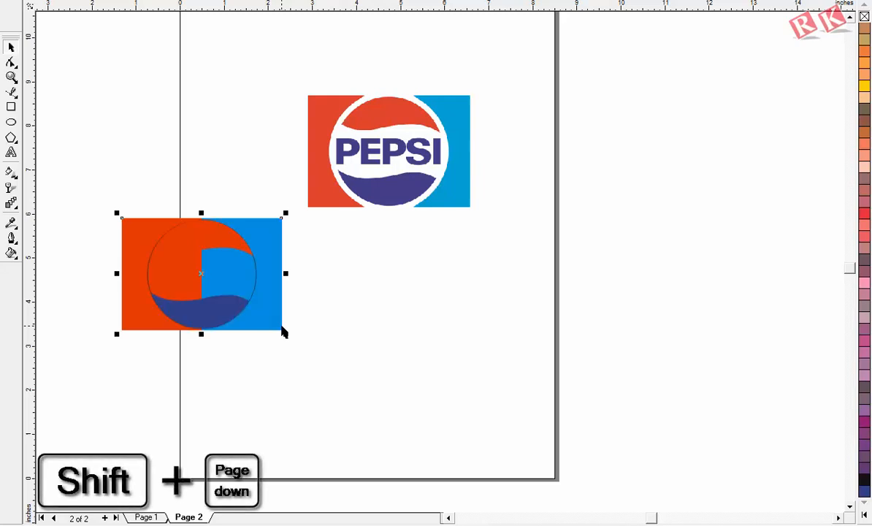
pyautogui.press('z')
pyautogui.moveTo(64, 181); pyautogui.dragTo(434, 411)
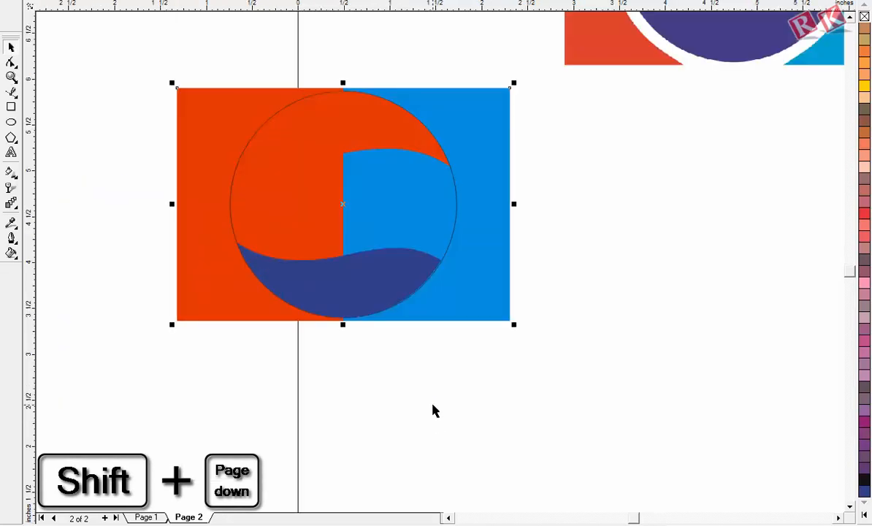
pyautogui.hotkey('shift', 'F4')
pyautogui.moveTo(421, 187); pyautogui.dragTo(461, 158)
pyautogui.scroll(2, 248, 285)
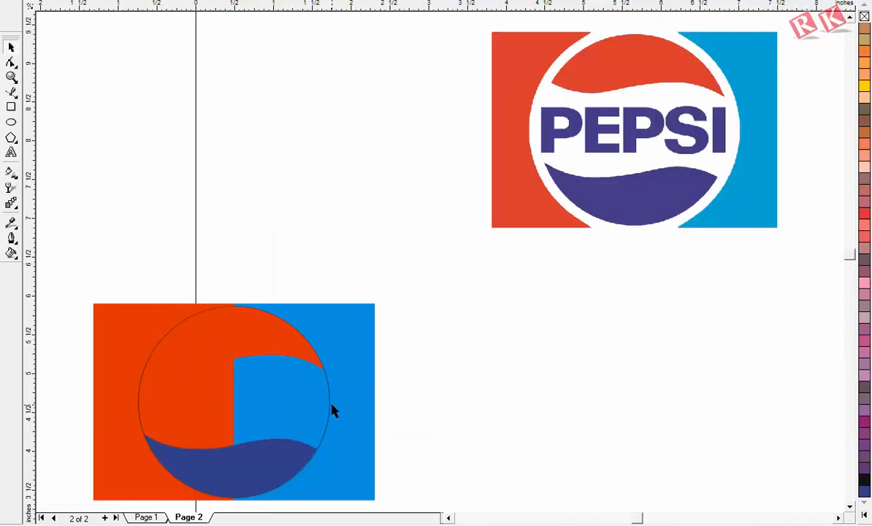
# Duplicate the ball group beside the logo and delete the red and blue waves from the copy, keeping only its circle.
pyautogui.moveTo(332, 411); pyautogui.dragTo(644, 404)
pyautogui.hotkey('ctrl', 'z')
pyautogui.moveTo(226, 348); pyautogui.dragTo(650, 361)
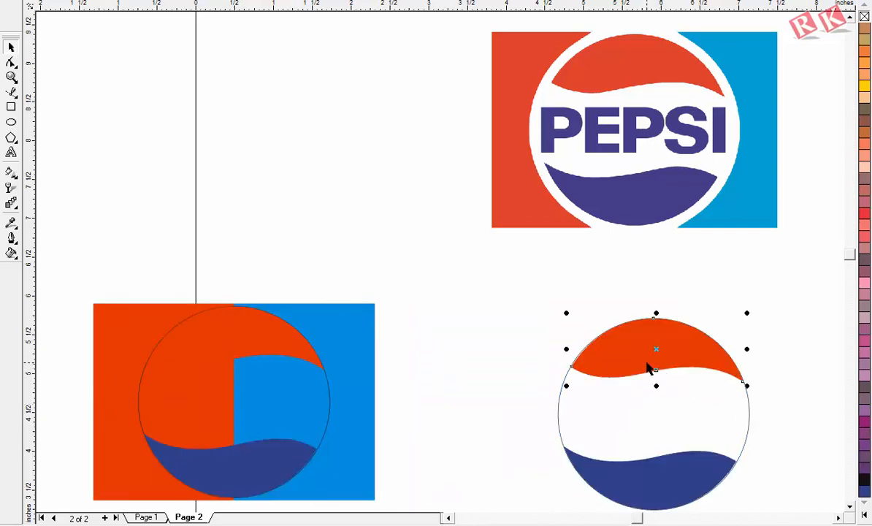
pyautogui.press('Delete')
pyautogui.click(652, 486)
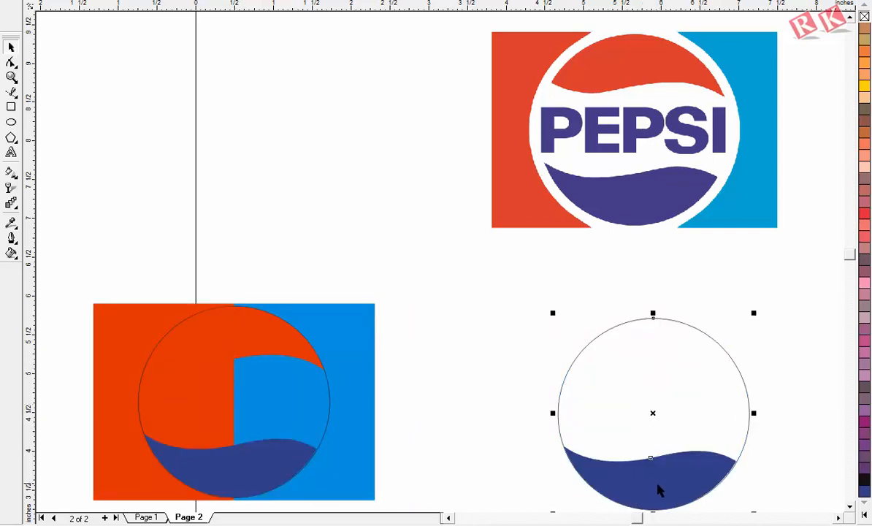
pyautogui.keyDown('ctrl'); pyautogui.click(662, 487); pyautogui.keyUp('ctrl')
pyautogui.press('Delete')
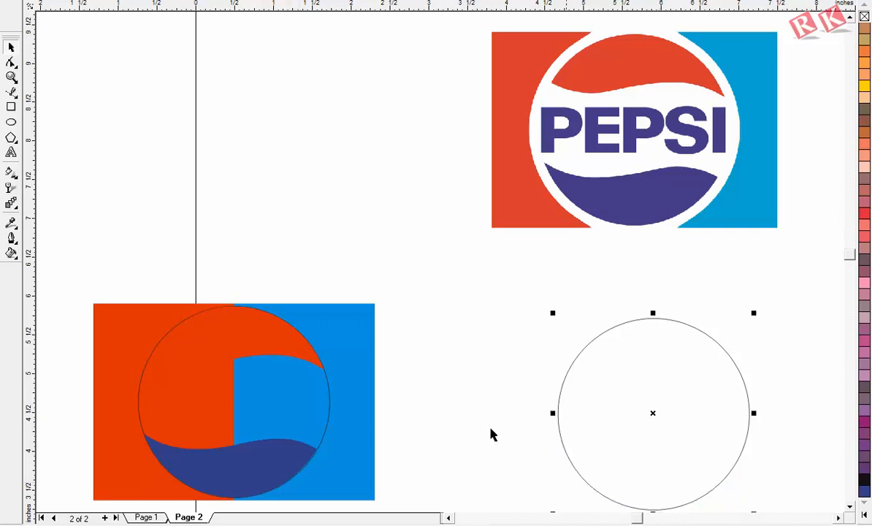
# Enlarge the copied circle slightly beyond the ball's size and fill it with white.
pyautogui.press('F10')
pyautogui.moveTo(644, 325); pyautogui.dragTo(562, 312)
pyautogui.moveTo(672, 503)
pyautogui.mouseDown()
pyautogui.moveTo(687, 512)
pyautogui.moveTo(677, 475)
pyautogui.moveTo(685, 485)
pyautogui.mouseUp()
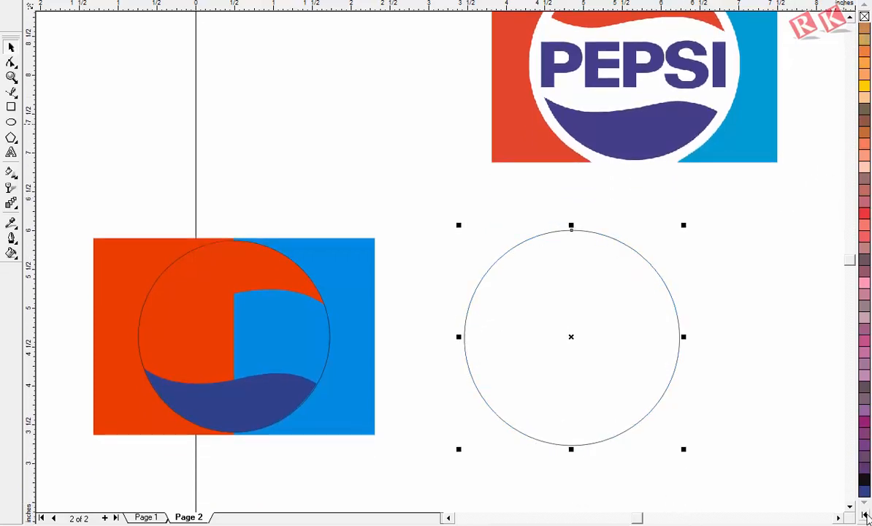
pyautogui.click(866, 516)
pyautogui.click(839, 137)
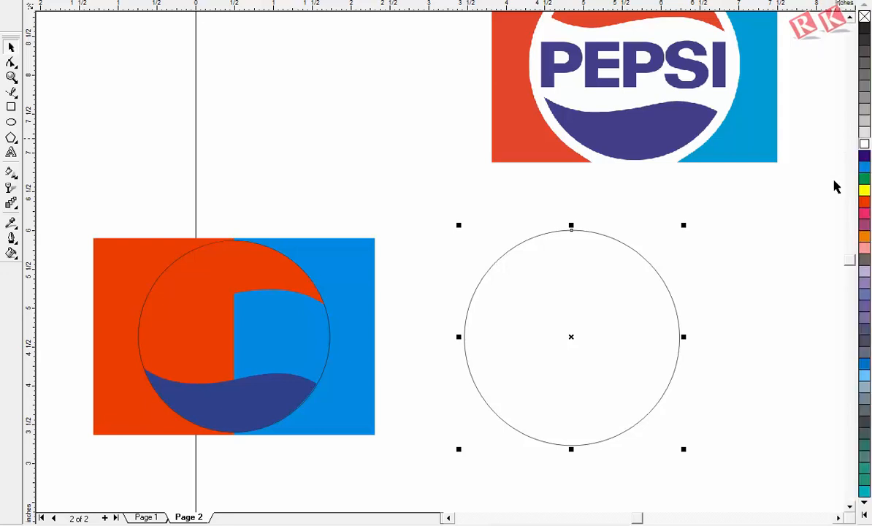
# Center the white circle on the logo's ball and stack it behind the waves but in front of the red and blue rectangles.
pyautogui.moveTo(571, 337); pyautogui.dragTo(236, 337)
pyautogui.moveTo(74, 188); pyautogui.dragTo(362, 466)
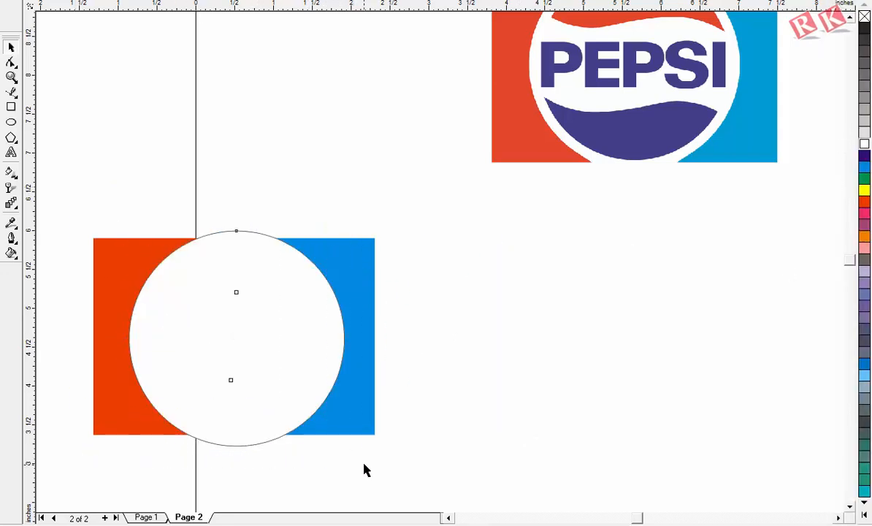
pyautogui.click(366, 463)
pyautogui.click(322, 351)
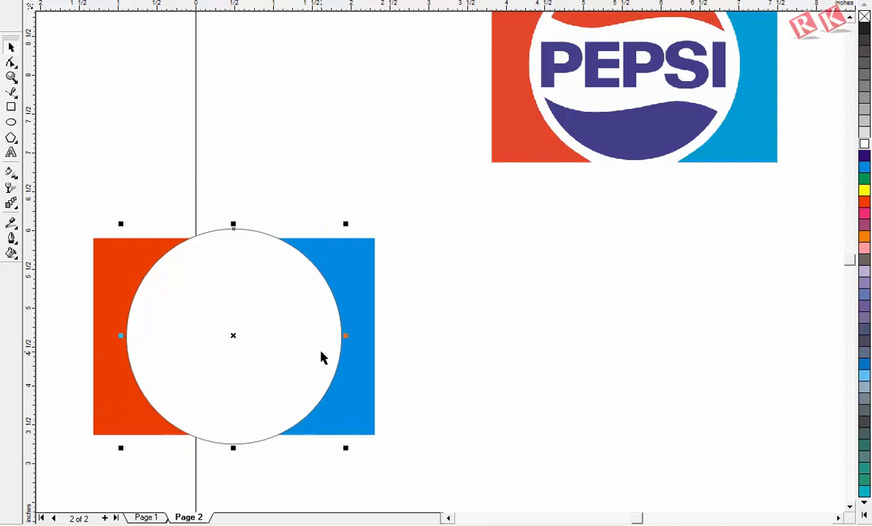
pyautogui.hotkey('shift', 'pagedown')
pyautogui.click(351, 351)
pyautogui.hotkey('shift', 'pagedown')
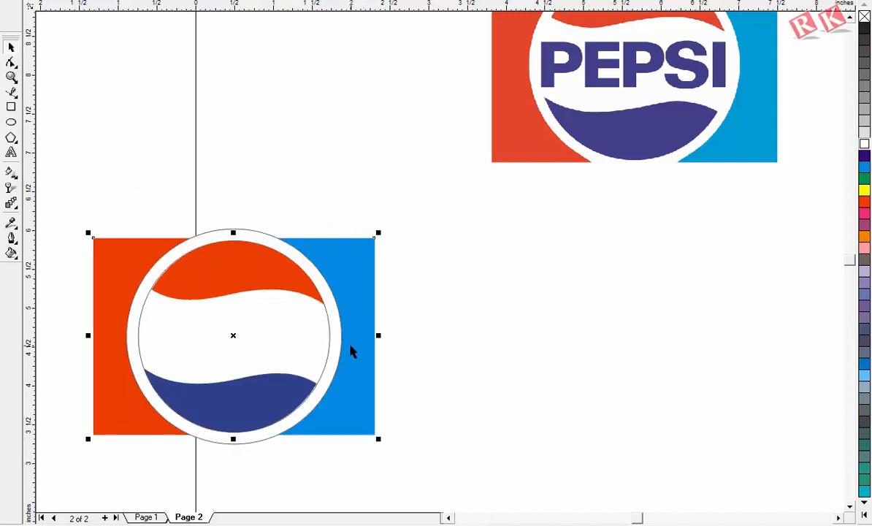
# Scale the red and blue rectangle group up from its center to match the white circle's height.
pyautogui.click(350, 352)
pyautogui.click(428, 337)
pyautogui.click(371, 429)
pyautogui.moveTo(380, 441); pyautogui.dragTo(399, 456)
pyautogui.click(429, 431)
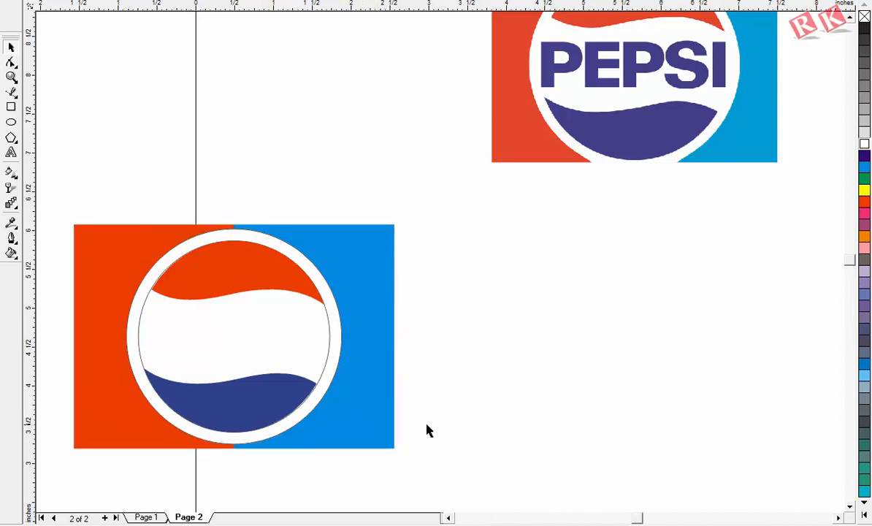
pyautogui.click(394, 450)
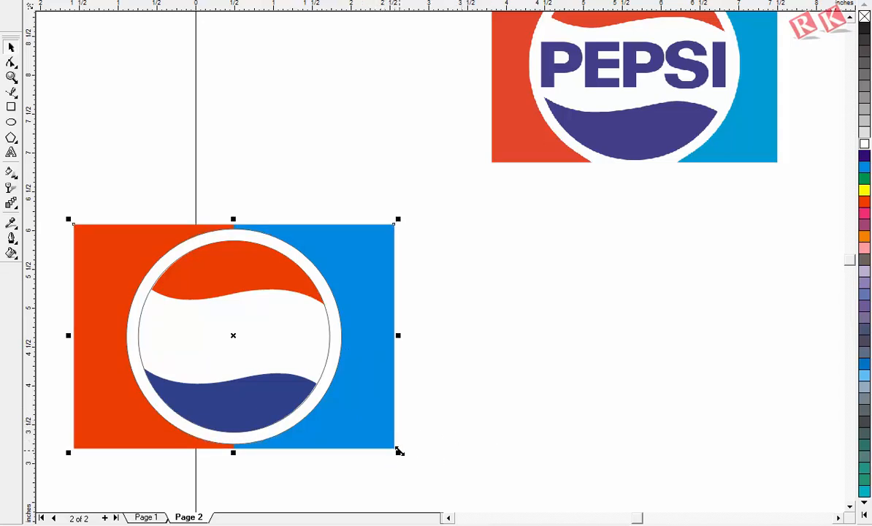
pyautogui.moveTo(394, 450); pyautogui.dragTo(395, 449)
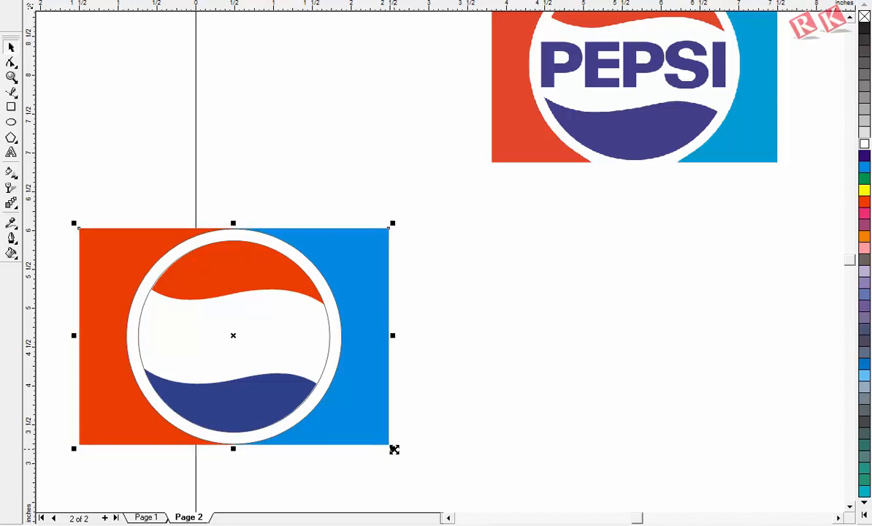
# Move the reference logo image down beside the recreated logo for comparison.
pyautogui.press('F4')
pyautogui.moveTo(567, 155); pyautogui.dragTo(499, 404)
pyautogui.press('F3')
pyautogui.press('F2')
pyautogui.moveTo(253, 286); pyautogui.dragTo(420, 382)
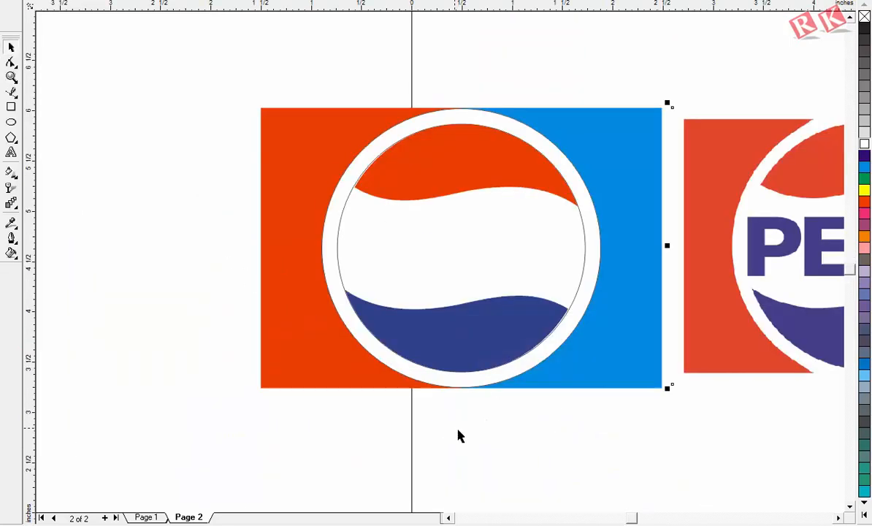
pyautogui.click(518, 462)
pyautogui.press('F3')
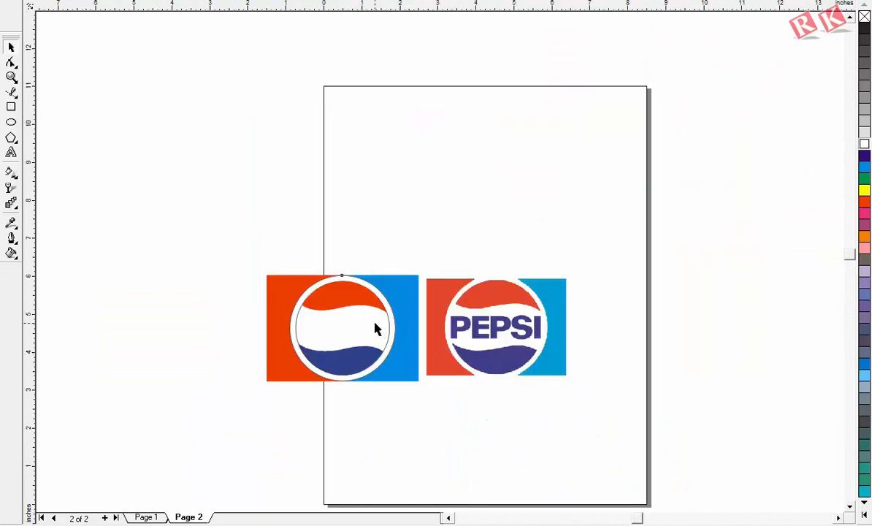
# Remove the outlines from the ball and white circle, and shorten the rectangle group slightly so the circle overlaps its edges.
pyautogui.moveTo(267, 241); pyautogui.dragTo(410, 416)
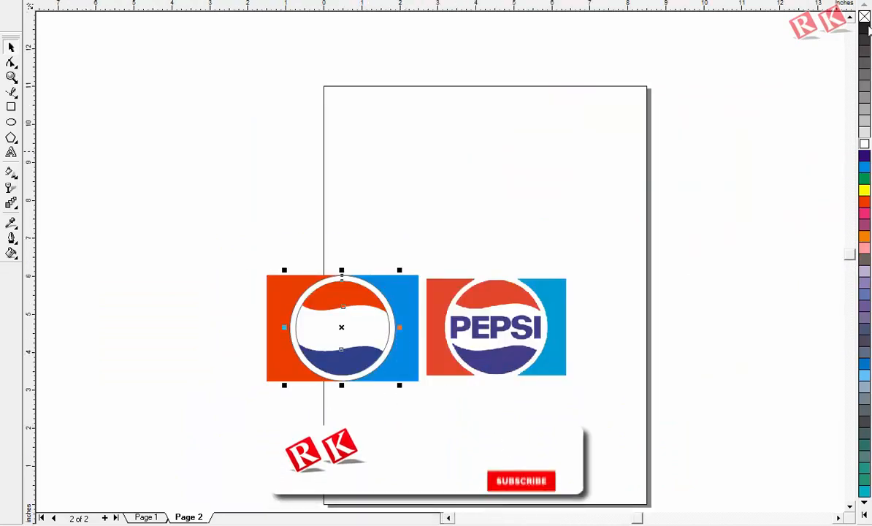
pyautogui.click(653, 186)
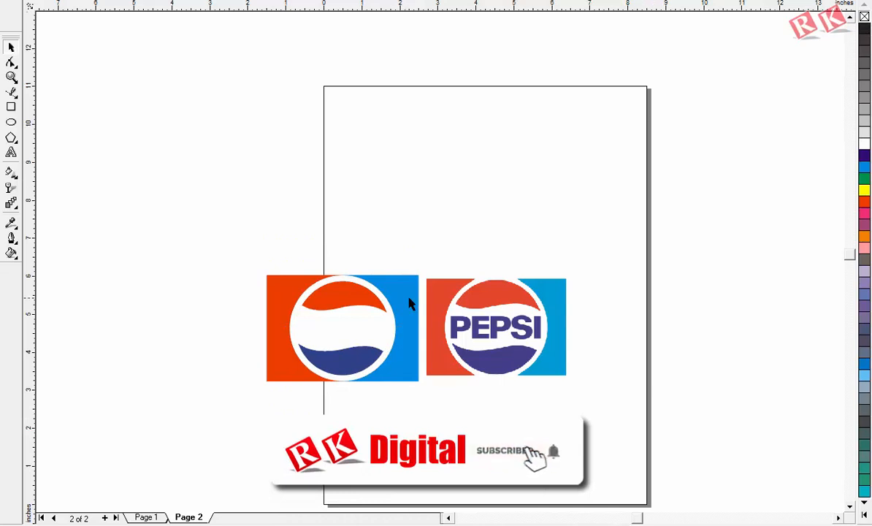
pyautogui.press('z')
pyautogui.moveTo(255, 241); pyautogui.dragTo(504, 438)
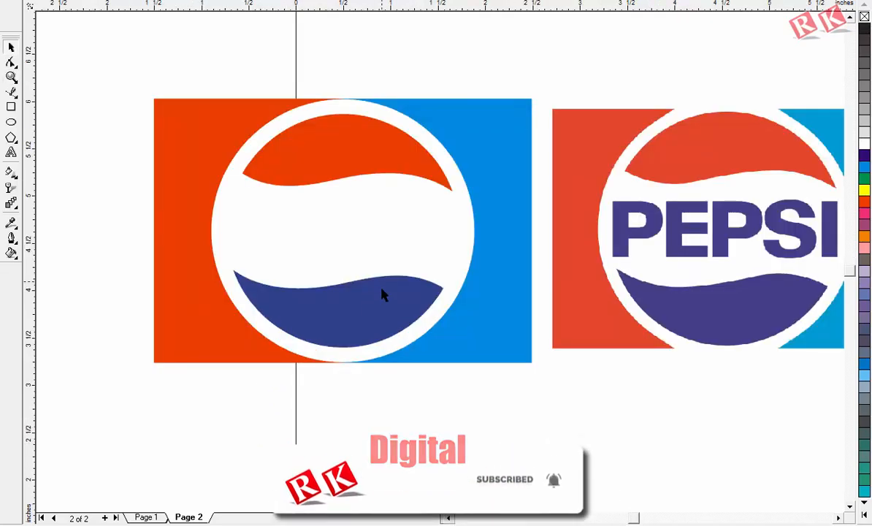
pyautogui.click(395, 313)
pyautogui.moveTo(463, 353); pyautogui.dragTo(467, 355)
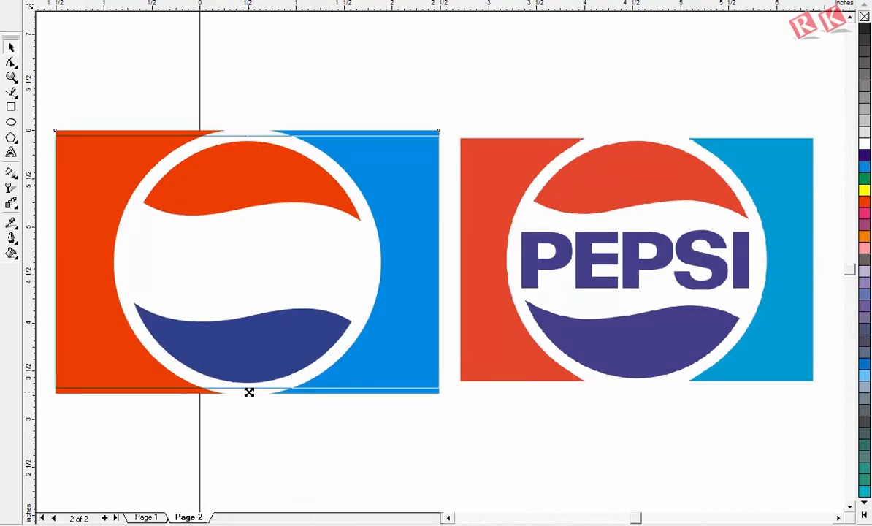
pyautogui.moveTo(249, 393); pyautogui.dragTo(247, 391)
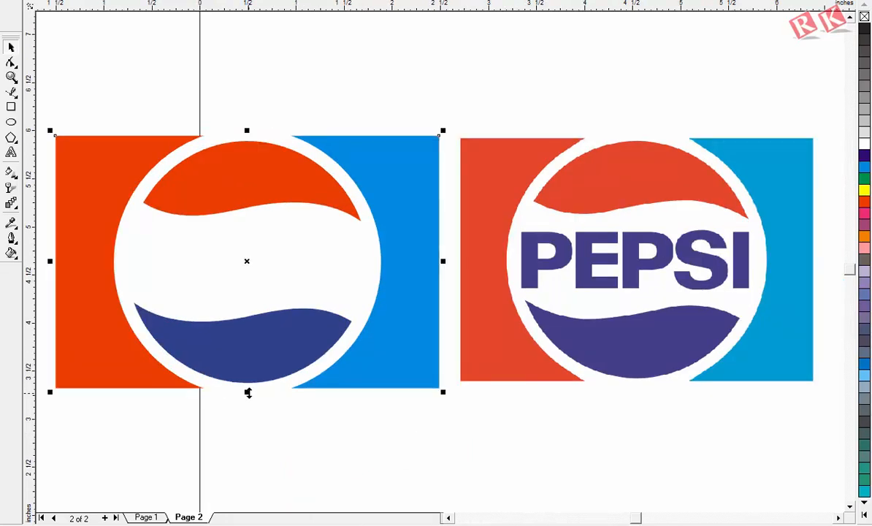
pyautogui.click(450, 485)
# Add the text "PEPSI" and move it into the white band between the two waves.
pyautogui.press('F8')
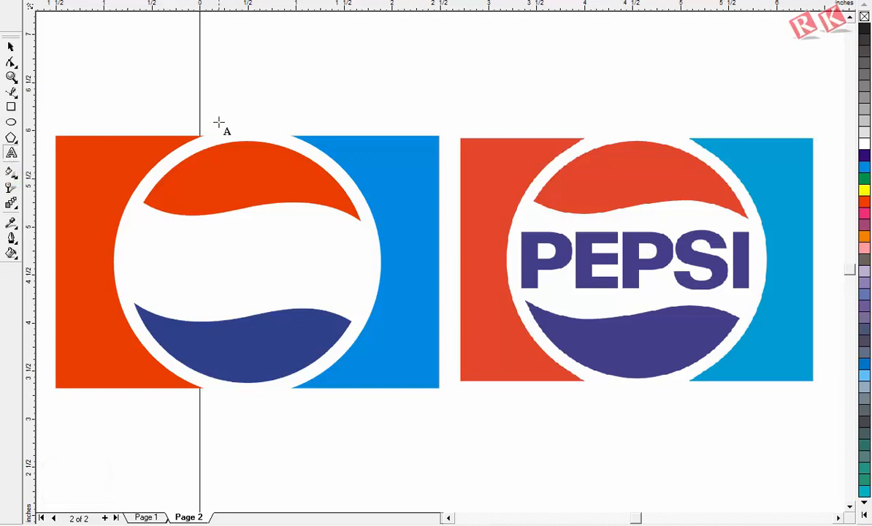
pyautogui.click(269, 99)
pyautogui.write('PEPSI')
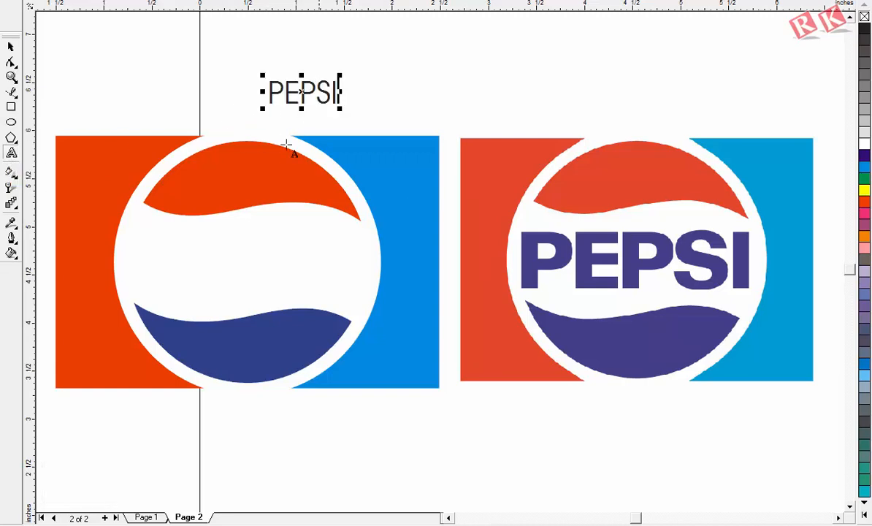
pyautogui.click(14, 44)
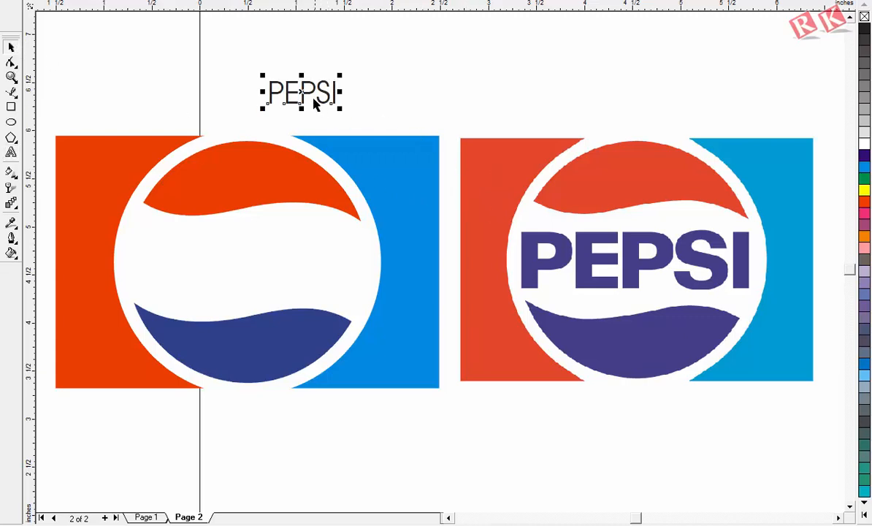
pyautogui.moveTo(306, 95); pyautogui.dragTo(225, 261)
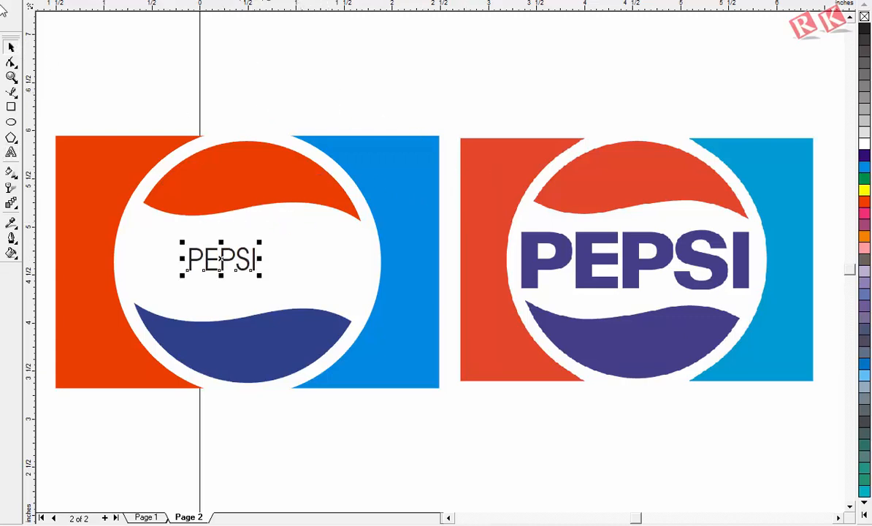
# Set the font of the PEPSI text to Arial Black.
pyautogui.click(348, 14)
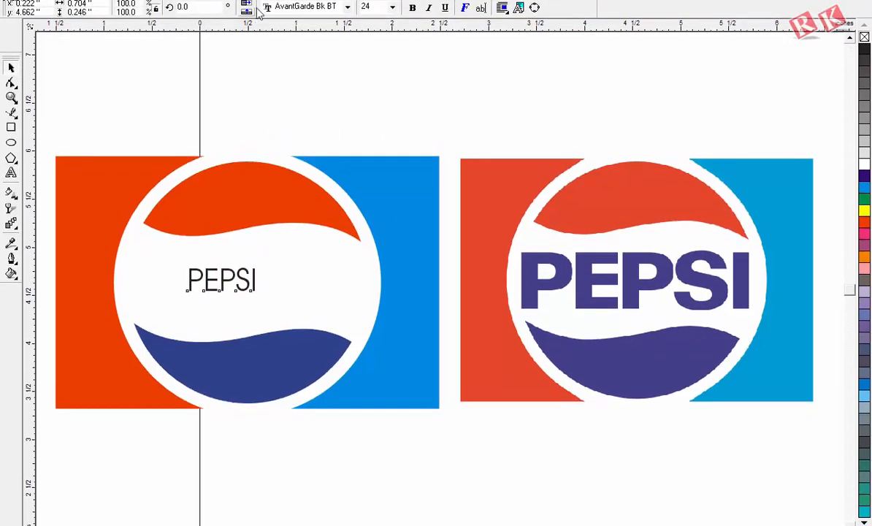
pyautogui.click(293, 6)
pyautogui.write('Arial')
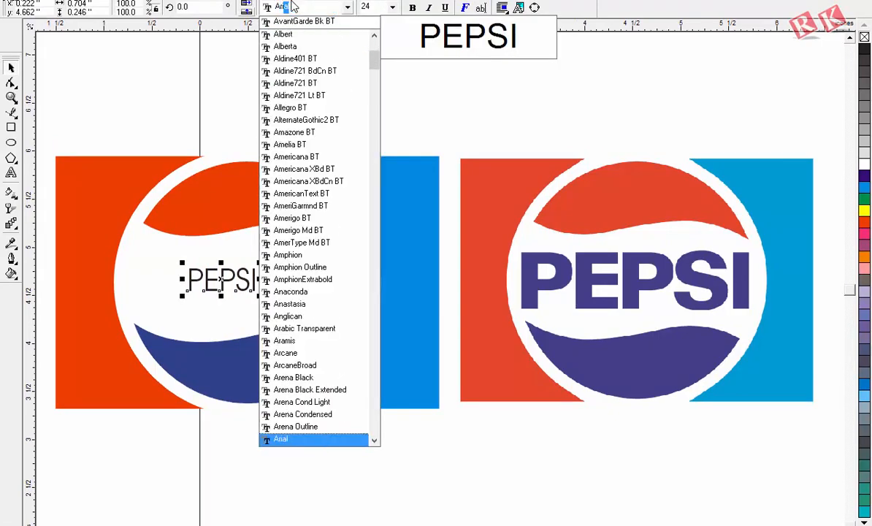
pyautogui.press('Down')
pyautogui.press('Return')
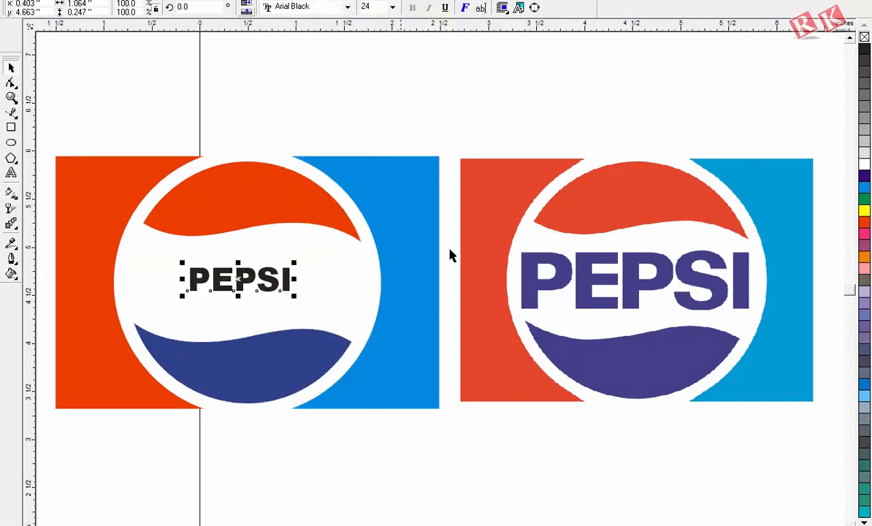
# Enlarge the PEPSI text to about 2.54 inches wide and center it horizontally and vertically on the white circle.
pyautogui.moveTo(295, 298); pyautogui.dragTo(358, 333)
pyautogui.keyDown('shift'); pyautogui.click(359, 318); pyautogui.keyUp('shift')
pyautogui.press('c')
pyautogui.press('e')
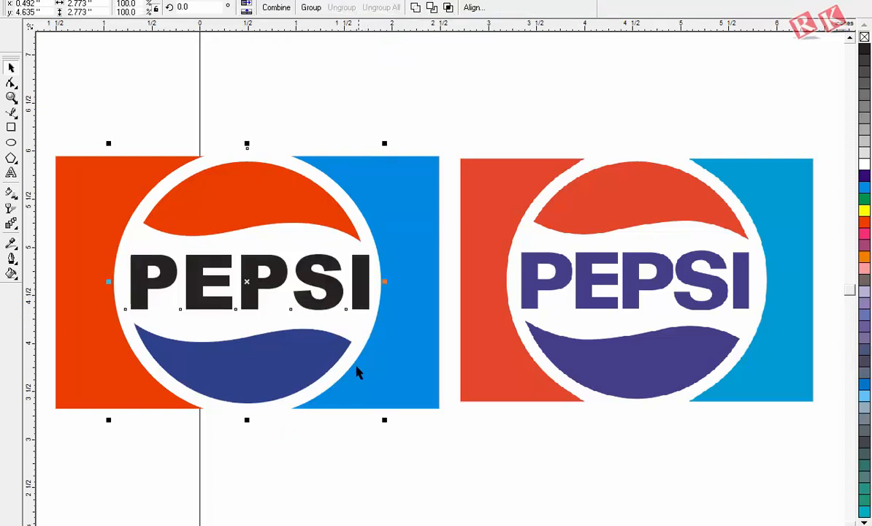
# Reduce the PEPSI text to about 2.43 inches wide and fill it with the lower wave's dark blue.
pyautogui.click(392, 447)
pyautogui.click(358, 295)
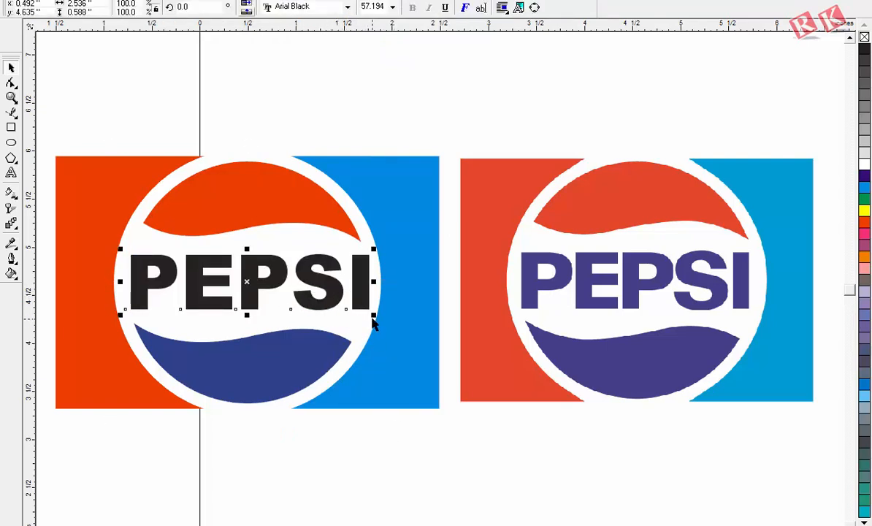
pyautogui.moveTo(372, 318); pyautogui.dragTo(367, 312)
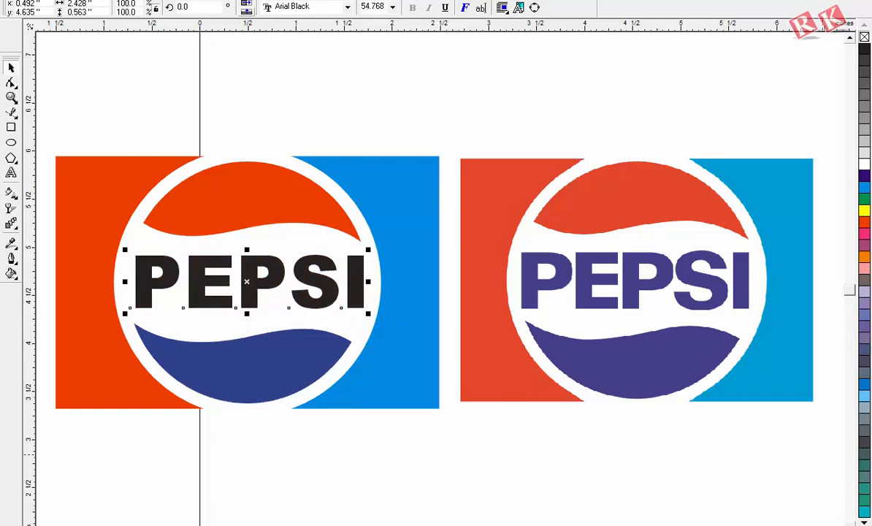
pyautogui.click(865, 514)
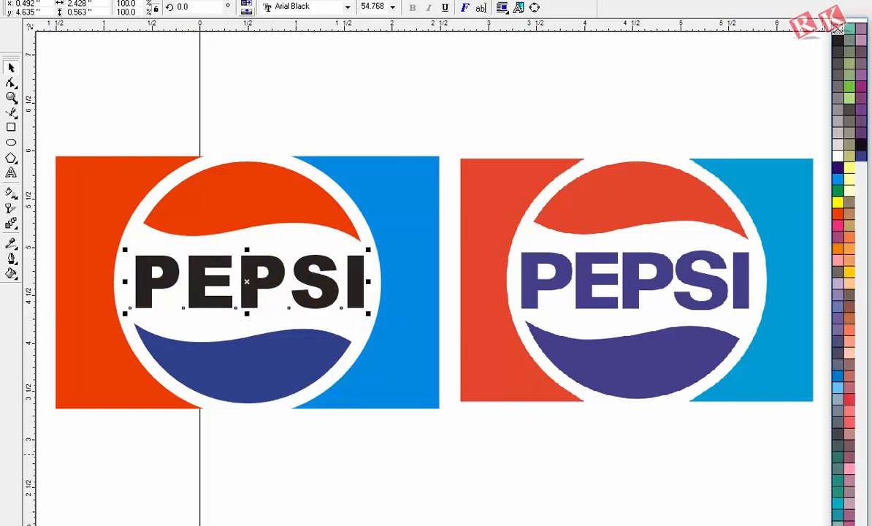
pyautogui.click(862, 155)
pyautogui.click(398, 470)
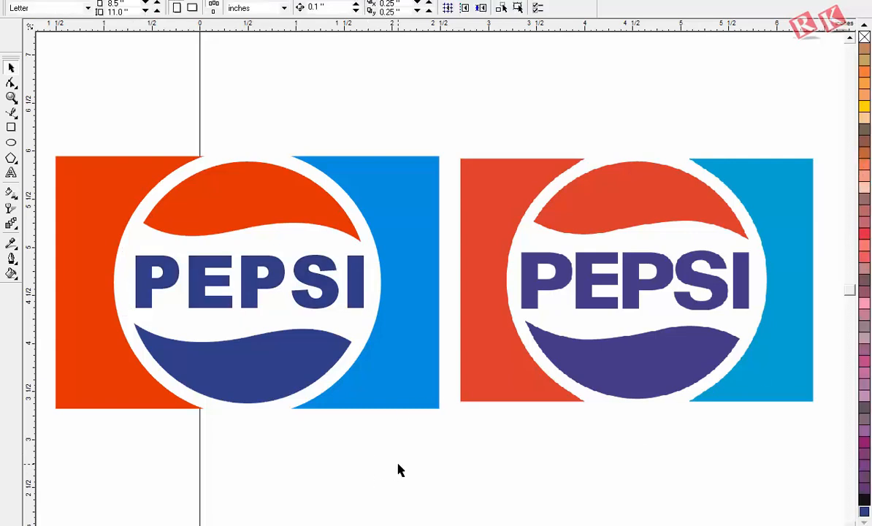
# Group the recreated newer Pepsi ball on Page 1 and move it out past the page's left edge.
pyautogui.press('F3')
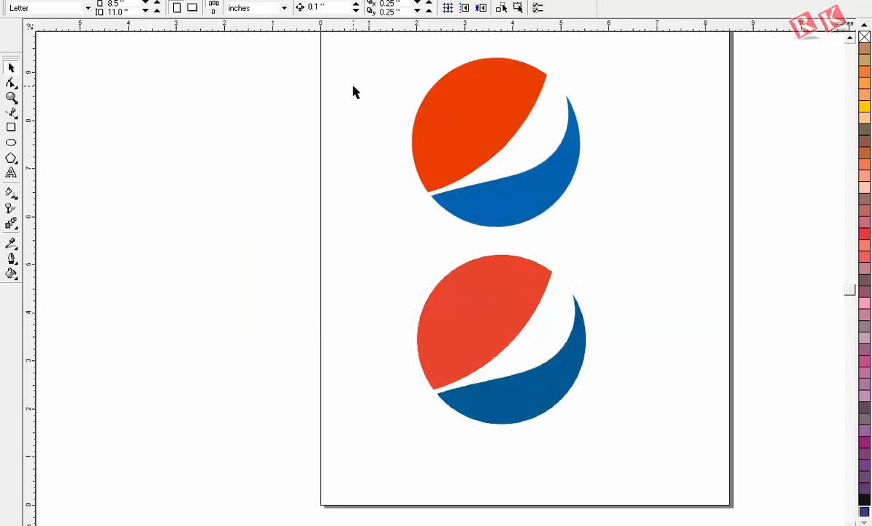
pyautogui.moveTo(334, 43); pyautogui.dragTo(649, 259)
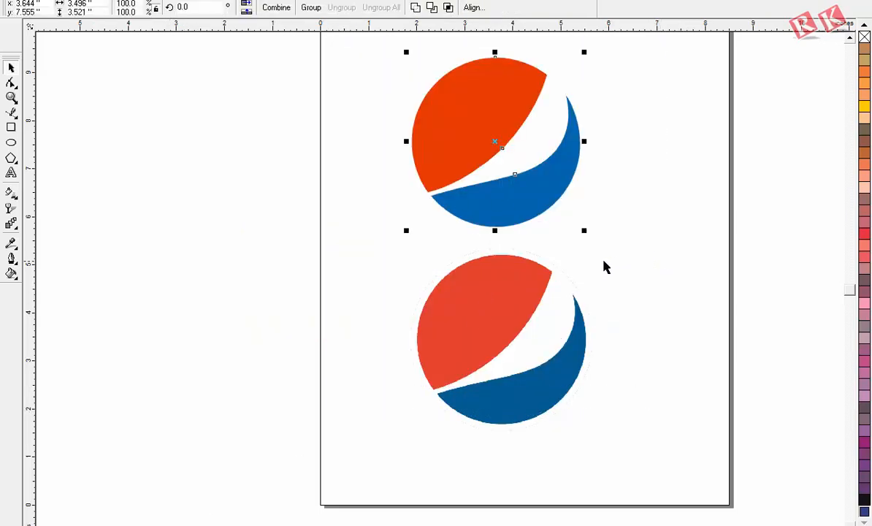
pyautogui.hotkey('ctrl', 'g')
pyautogui.moveTo(541, 189); pyautogui.dragTo(126, 228)
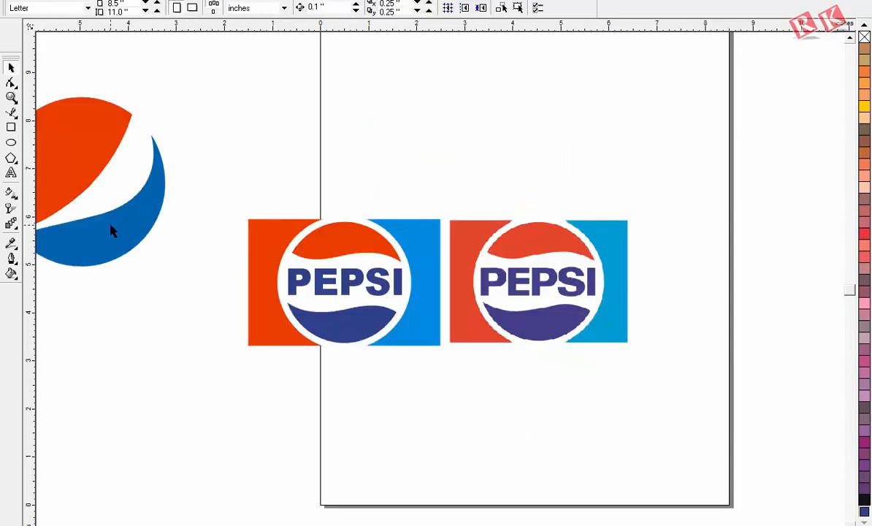
# Arrange the newer ball above the recreated older logo, with its reference image above the older logo's reference.
pyautogui.moveTo(112, 231); pyautogui.dragTo(399, 174)
pyautogui.click(471, 202)
pyautogui.press('F3')
pyautogui.press('F2')
pyautogui.moveTo(222, 120); pyautogui.dragTo(610, 365)
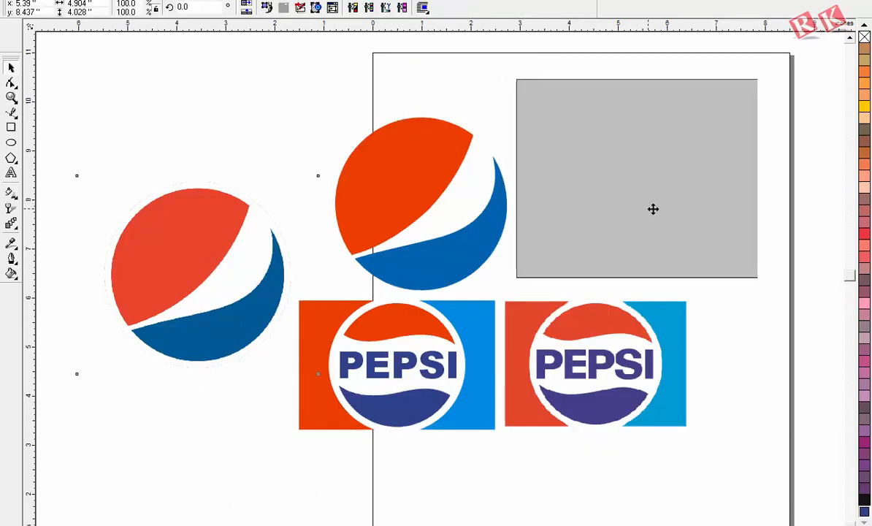
pyautogui.moveTo(653, 209); pyautogui.dragTo(663, 209)
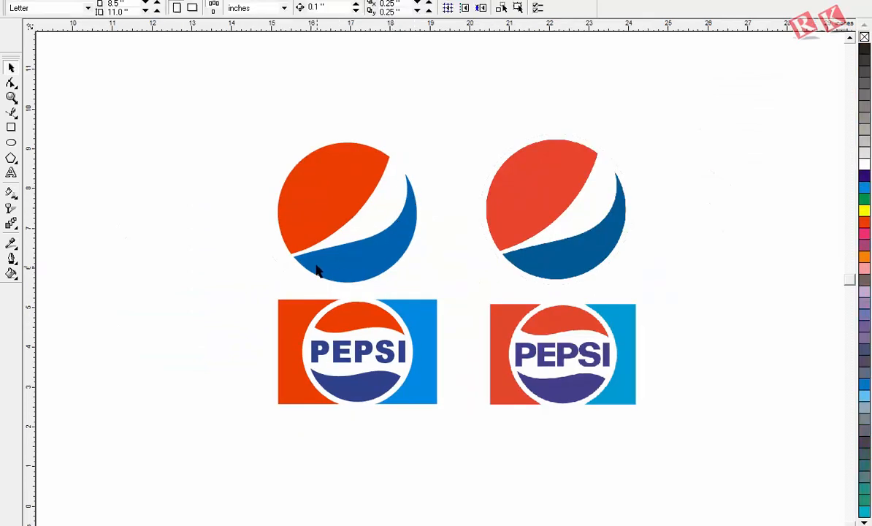
# Try repositioning the recreated newer ball's pieces above the older logo, and undo the stray moves.
pyautogui.click(338, 223)
pyautogui.click(396, 373)
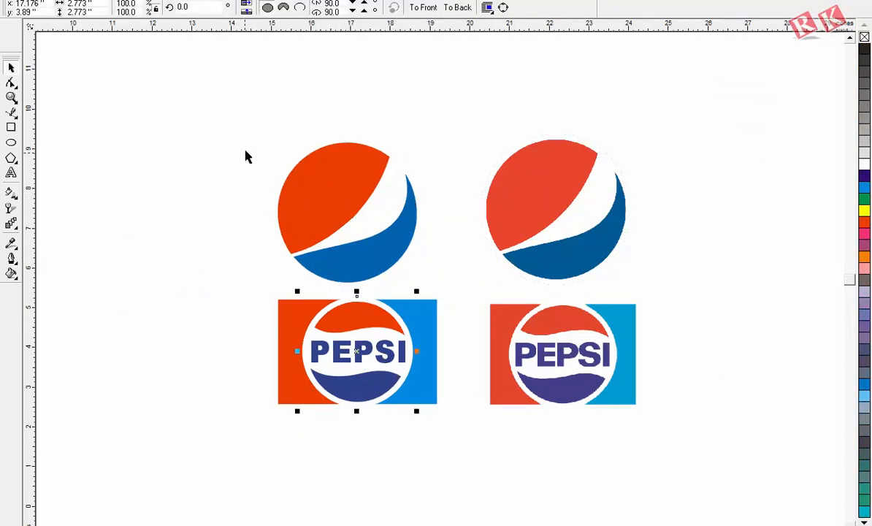
pyautogui.moveTo(220, 136); pyautogui.dragTo(357, 383)
pyautogui.moveTo(376, 284); pyautogui.dragTo(306, 241)
pyautogui.moveTo(339, 249); pyautogui.dragTo(306, 225)
pyautogui.click(324, 9)
pyautogui.moveTo(360, 228); pyautogui.dragTo(439, 243)
pyautogui.moveTo(277, 156); pyautogui.dragTo(259, 164)
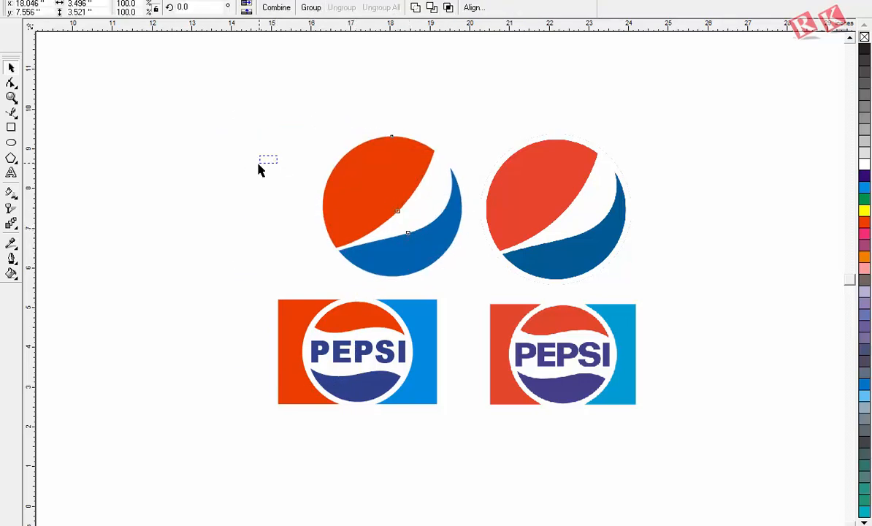
pyautogui.click(331, 197)
pyautogui.moveTo(365, 180); pyautogui.dragTo(335, 182)
pyautogui.hotkey('ctrl', 'z')
pyautogui.hotkey('ctrl', 'z')
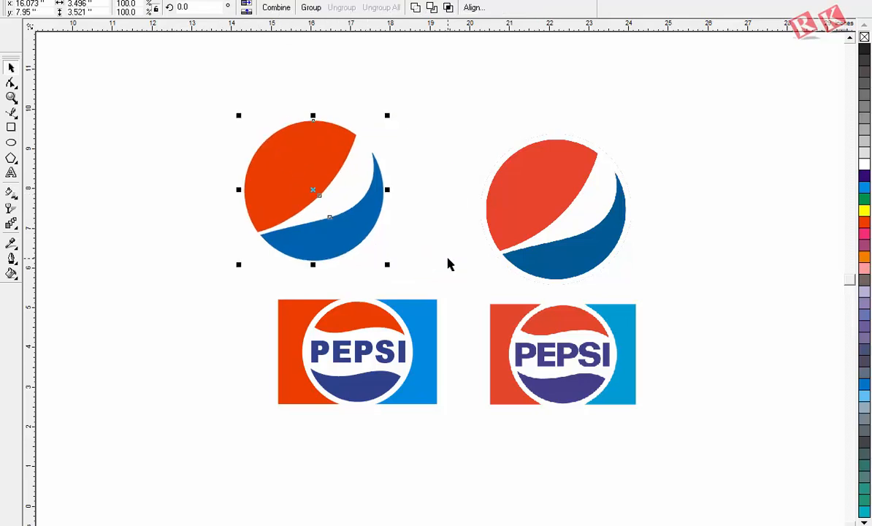
pyautogui.click(398, 259)
pyautogui.moveTo(349, 243); pyautogui.dragTo(390, 262)
pyautogui.hotkey('ctrl', 'z')
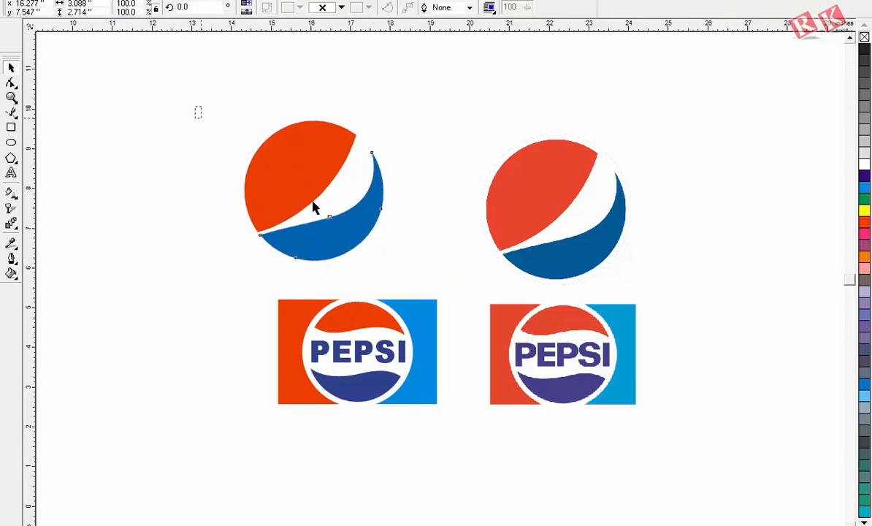
# Group the recreated newer ball's pieces and move the ball up, clear of the older logo.
pyautogui.moveTo(184, 99); pyautogui.dragTo(440, 296)
pyautogui.hotkey('ctrl', 'g')
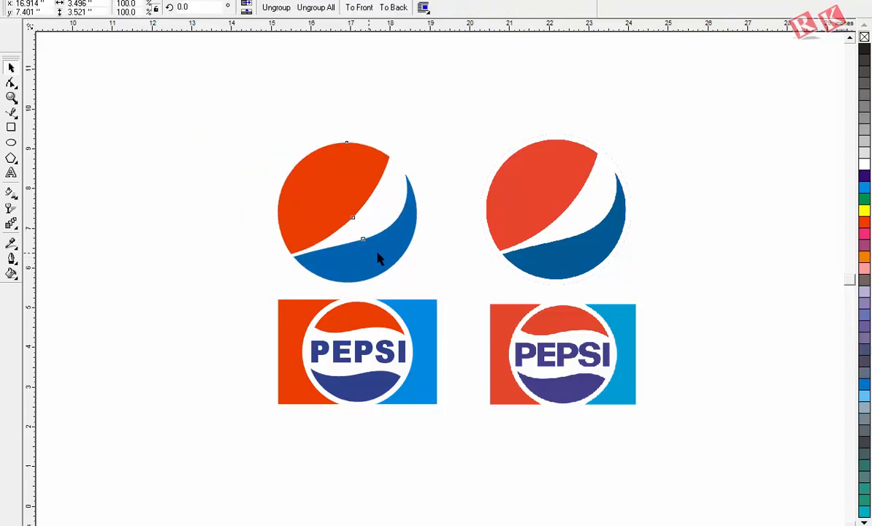
pyautogui.moveTo(351, 236); pyautogui.dragTo(412, 192)
pyautogui.click(391, 355)
pyautogui.moveTo(354, 394); pyautogui.dragTo(378, 375)
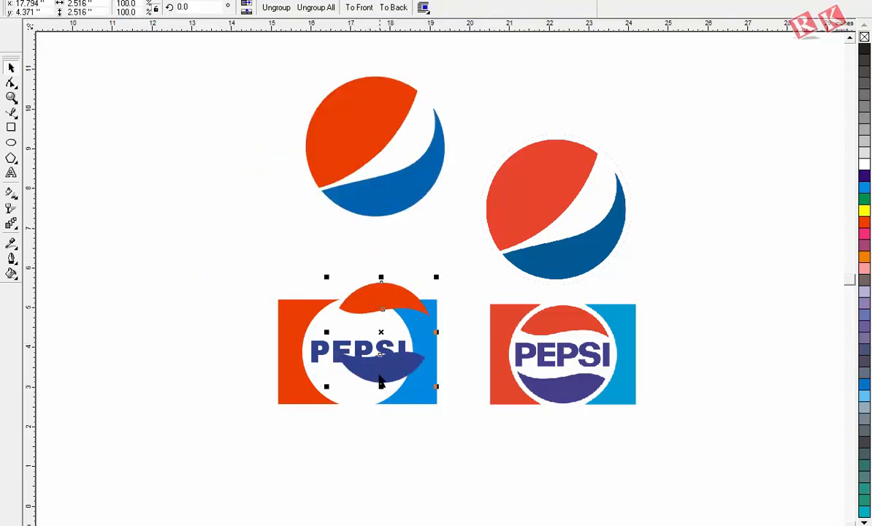
pyautogui.hotkey('ctrl', 'z')
# Bring the recreated newer ball level with its reference image and shift the older logo's reference slightly lower beneath it.
pyautogui.click(429, 384)
pyautogui.moveTo(550, 219); pyautogui.dragTo(567, 217)
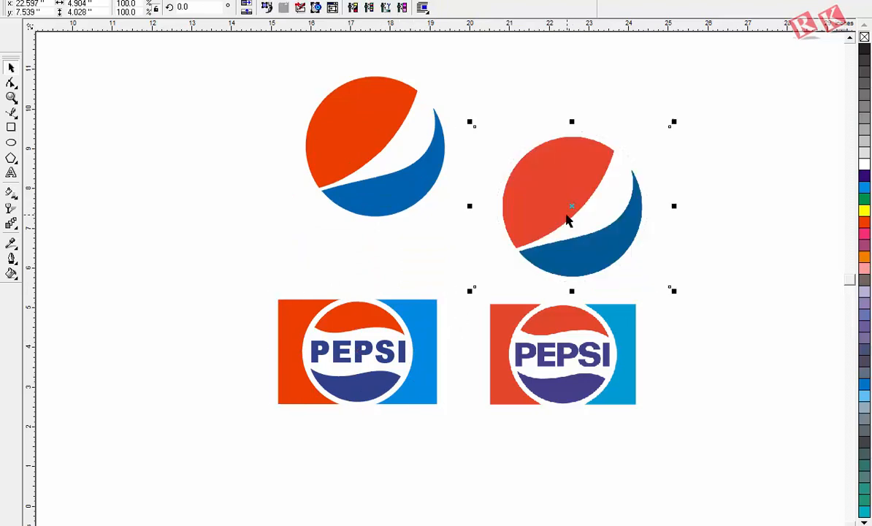
pyautogui.moveTo(395, 201); pyautogui.dragTo(389, 236)
pyautogui.click(235, 94)
pyautogui.moveTo(578, 251); pyautogui.dragTo(568, 252)
pyautogui.moveTo(570, 346); pyautogui.dragTo(602, 352)
pyautogui.moveTo(557, 217); pyautogui.dragTo(579, 211)
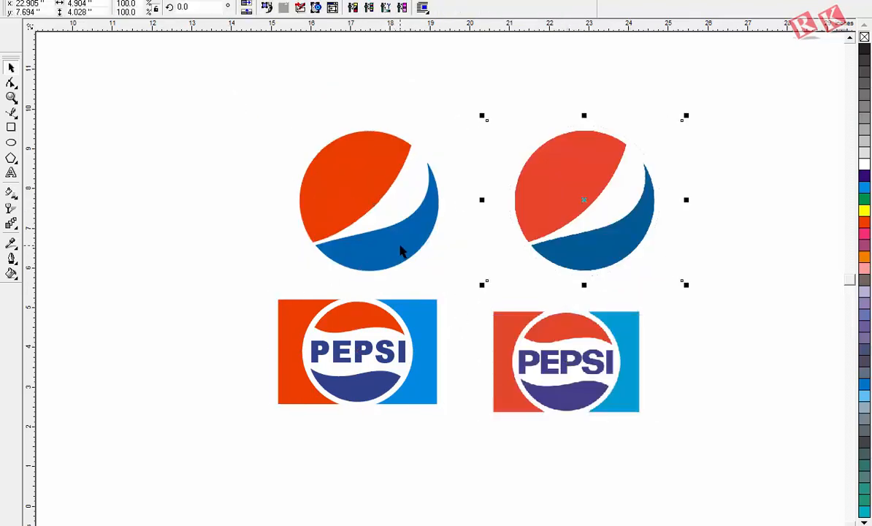
# Group all parts of the recreated older logo and place the newer ball just above it.
pyautogui.click(370, 249)
pyautogui.moveTo(243, 283); pyautogui.dragTo(479, 422)
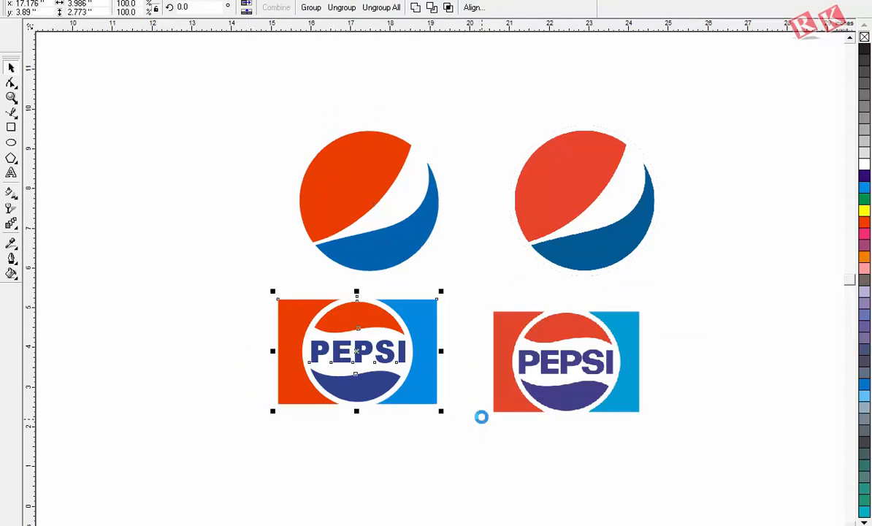
pyautogui.moveTo(334, 229); pyautogui.dragTo(317, 240)
# Align the two recreated logos on a common vertical center line, and do the same with the two reference images.
pyautogui.moveTo(206, 154); pyautogui.dragTo(446, 440)
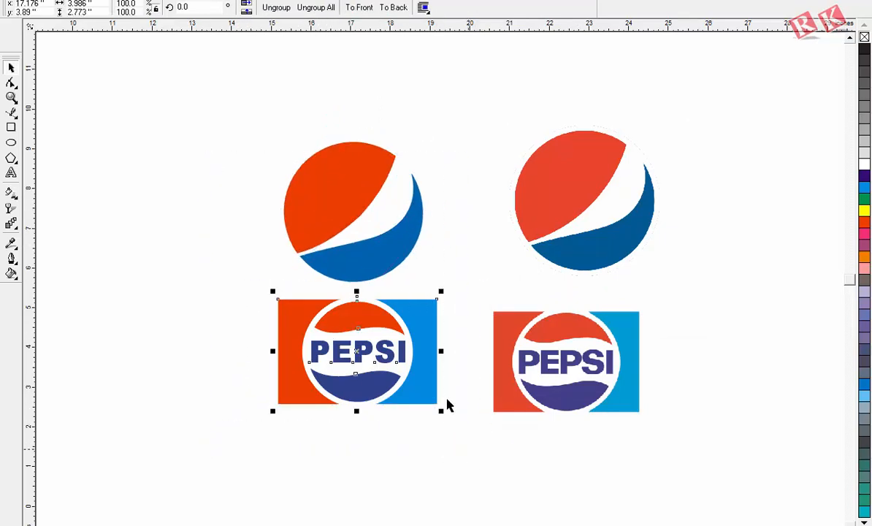
pyautogui.moveTo(220, 107); pyautogui.dragTo(494, 428)
pyautogui.press('c')
pyautogui.moveTo(446, 104); pyautogui.dragTo(717, 459)
pyautogui.press('c')
# Align the older logo's reference image level with the center of the recreated older logo.
pyautogui.click(700, 418)
pyautogui.press('z')
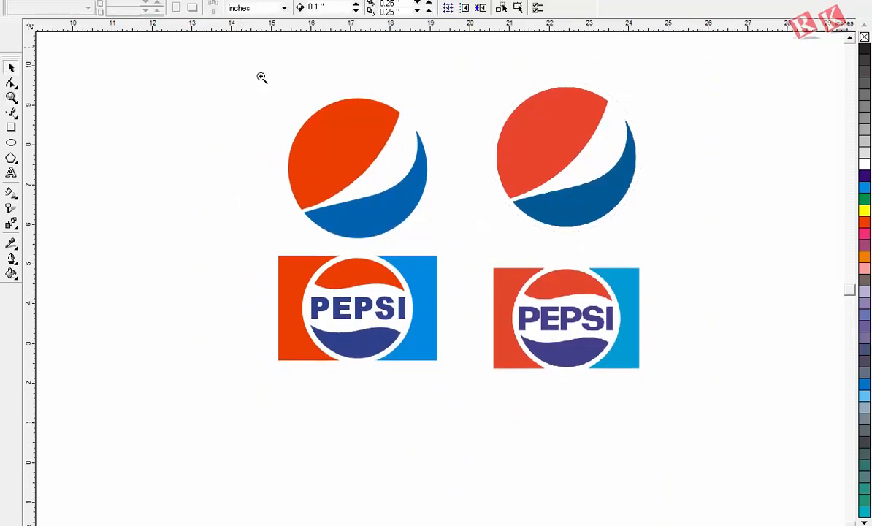
pyautogui.moveTo(240, 47); pyautogui.dragTo(710, 394)
pyautogui.click(677, 400)
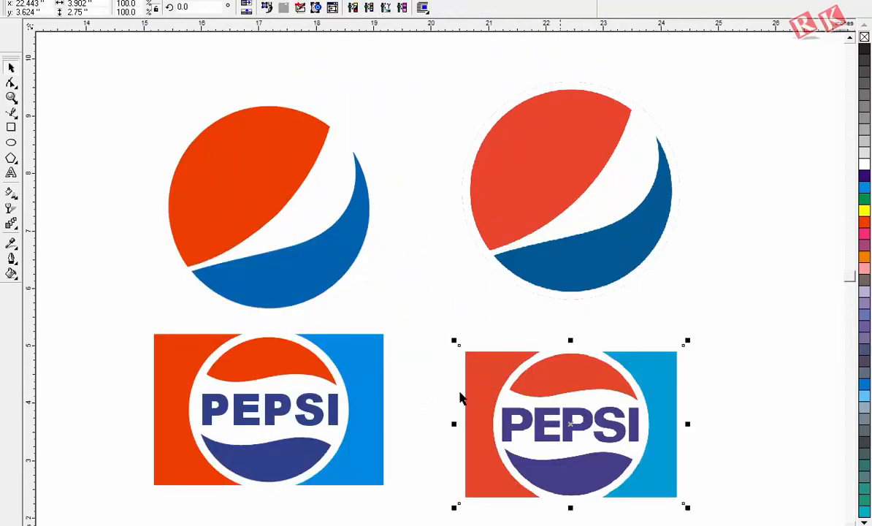
pyautogui.keyDown('shift'); pyautogui.click(352, 381); pyautogui.keyUp('shift')
pyautogui.press('e')
pyautogui.press('Tab')
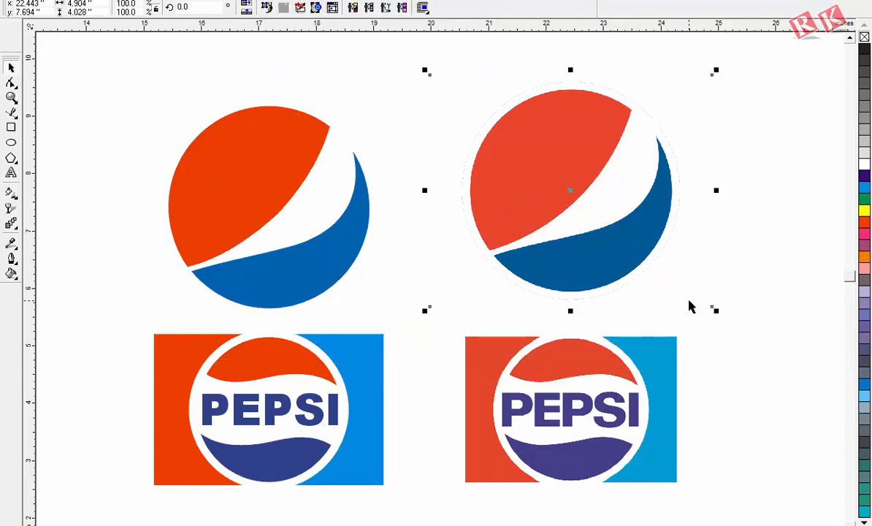
pyautogui.click(738, 292)
pyautogui.press('F3')
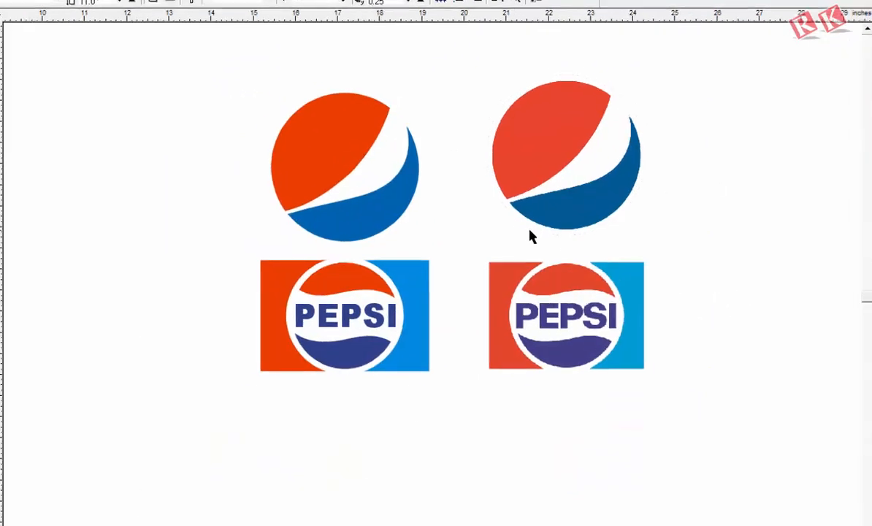